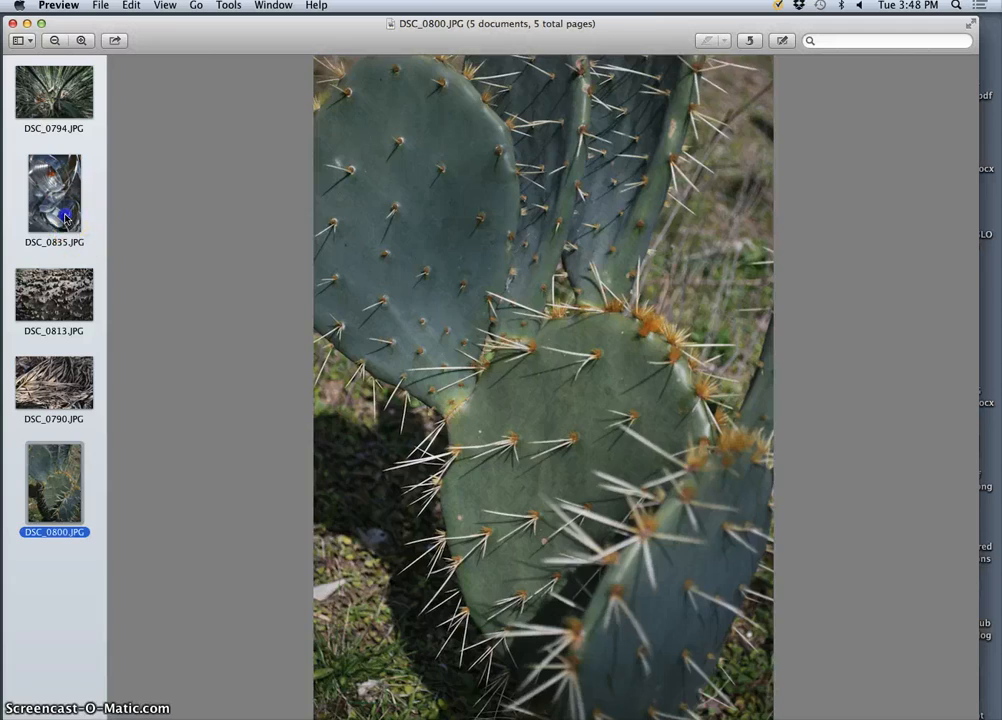
# Review photos DSC_0835, DSC_0813 and DSC_0790 at full size and close the preview window.
pyautogui.click(52, 185)
pyautogui.click(50, 295)
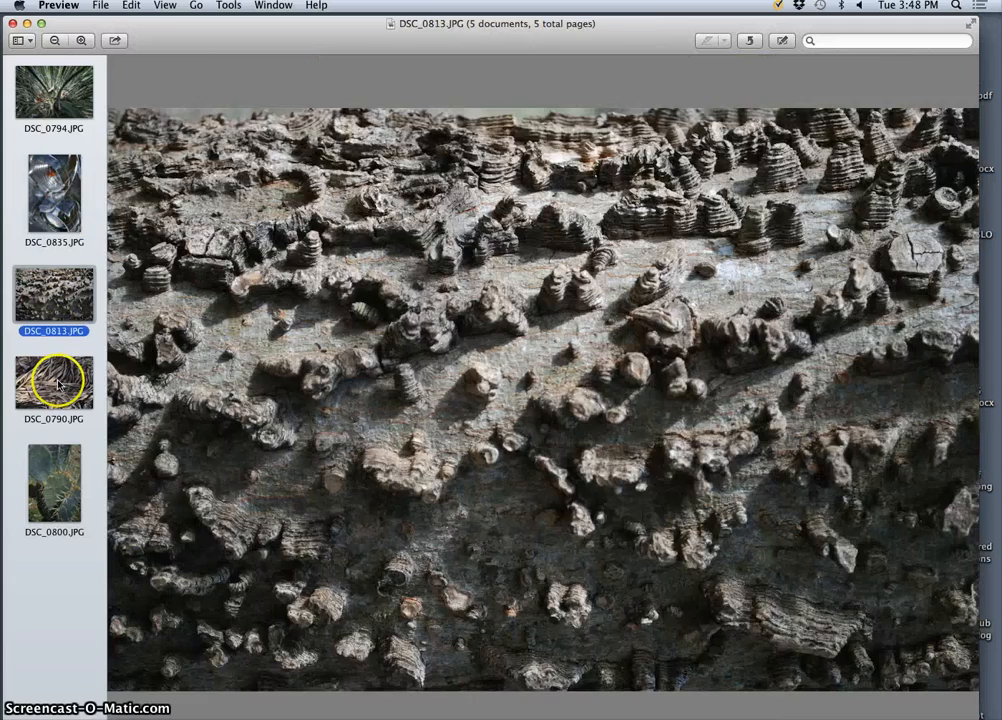
pyautogui.click(55, 382)
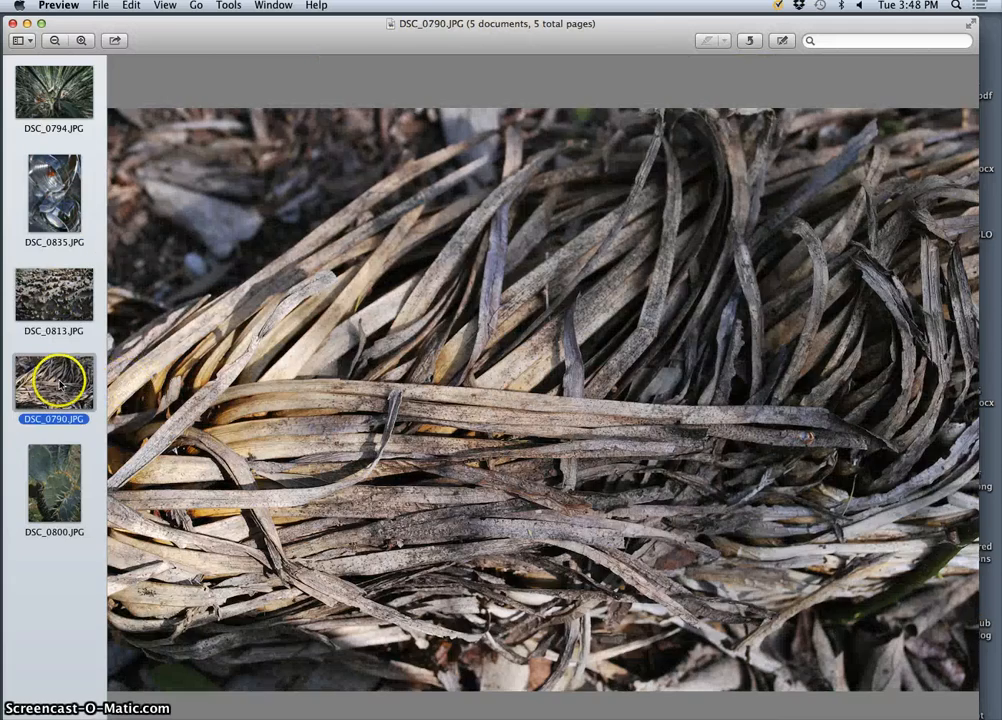
pyautogui.click(13, 23)
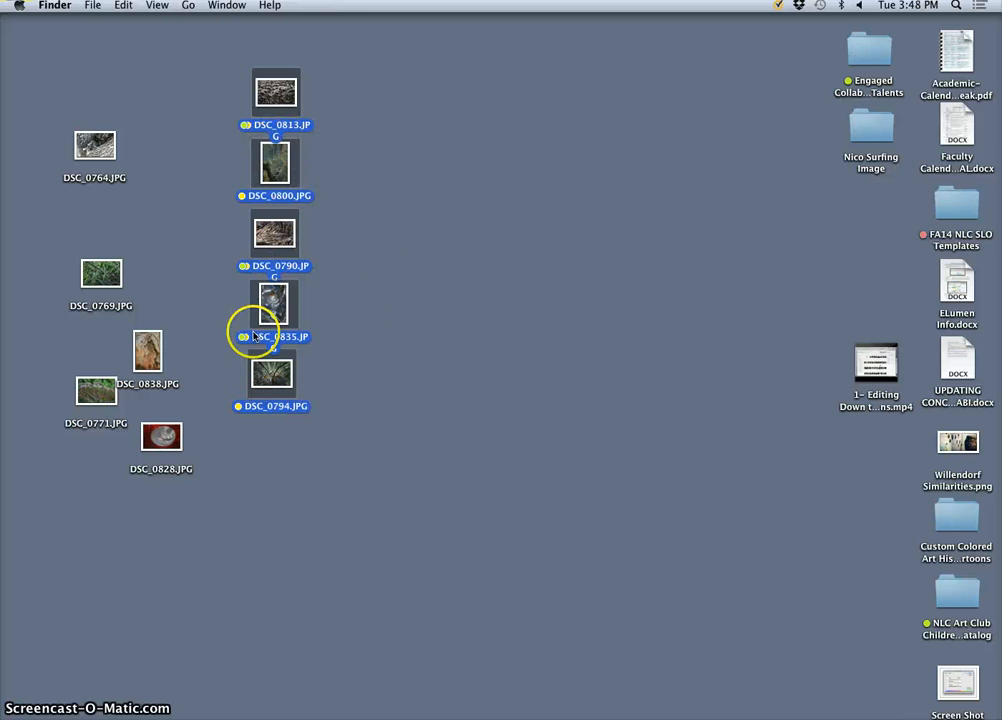
# Clear the current selection and select only DSC_0813.JPG, DSC_0790.JPG and DSC_0835.JPG on the desktop.
pyautogui.click(362, 291)
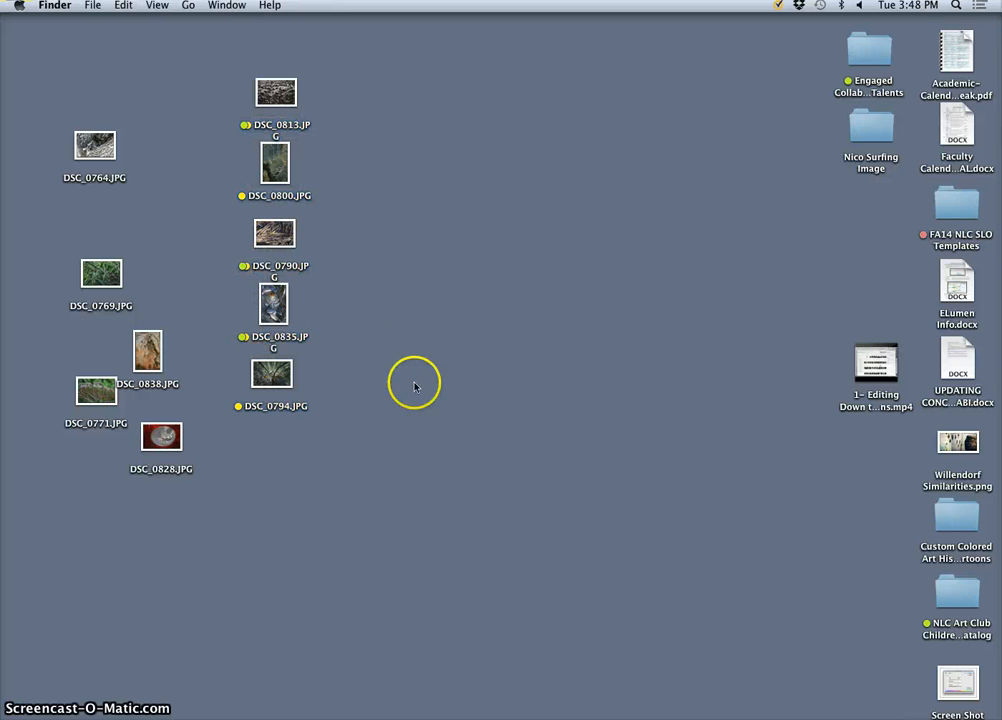
pyautogui.click(272, 90)
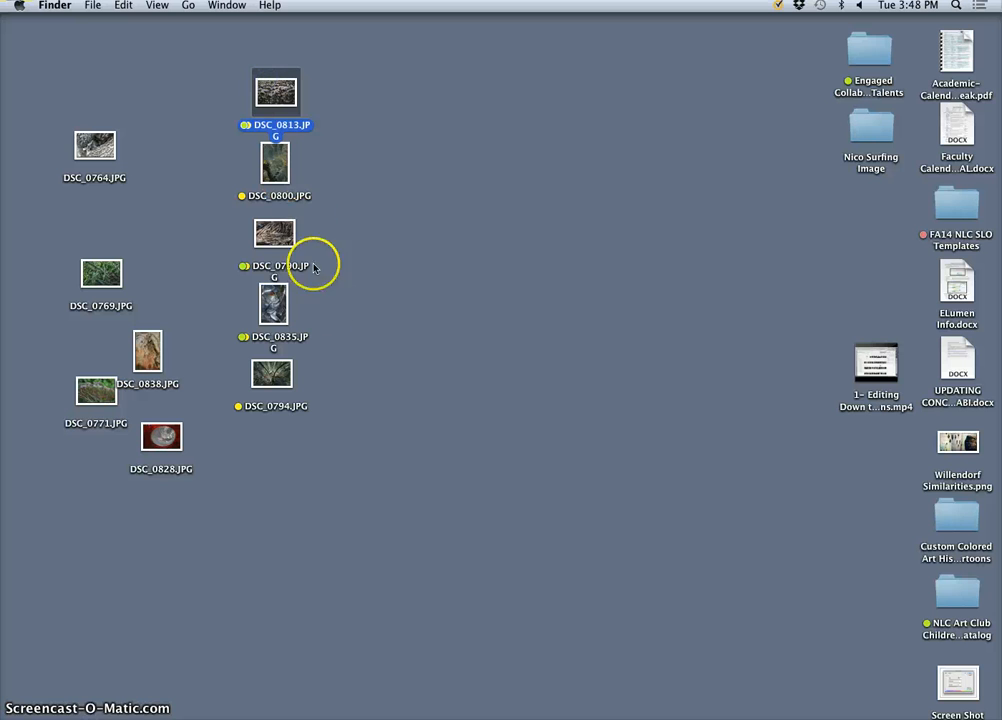
pyautogui.keyDown('super'); pyautogui.click(274, 233); pyautogui.keyUp('super')
pyautogui.keyDown('super'); pyautogui.click(273, 303); pyautogui.keyUp('super')
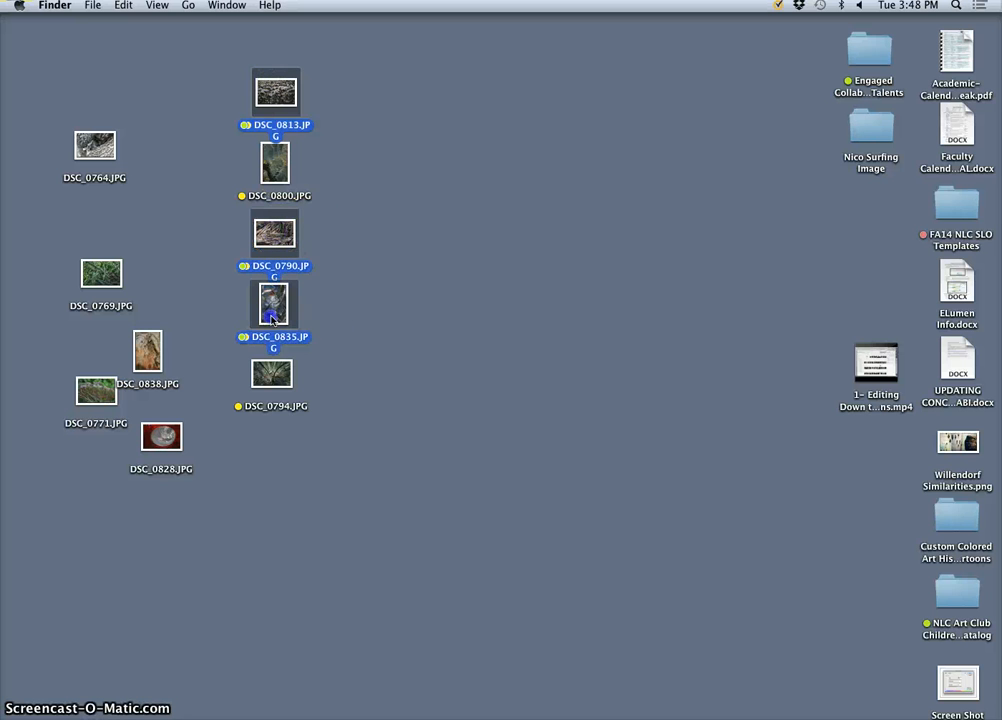
pyautogui.rightClick(272, 92)
pyautogui.moveTo(300, 134)
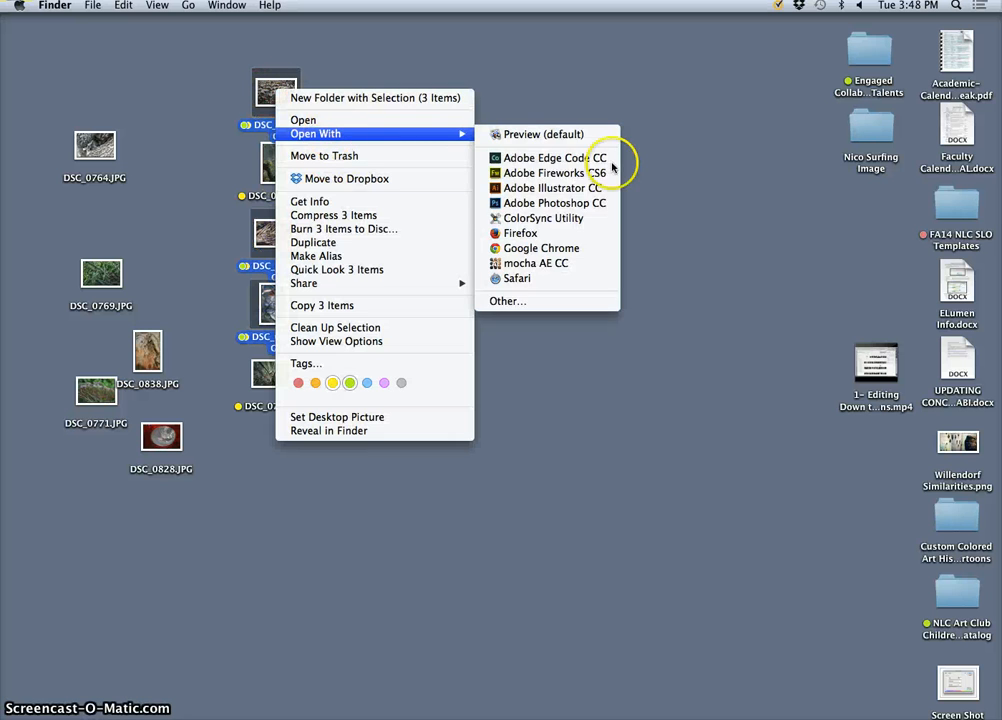
pyautogui.click(612, 217)
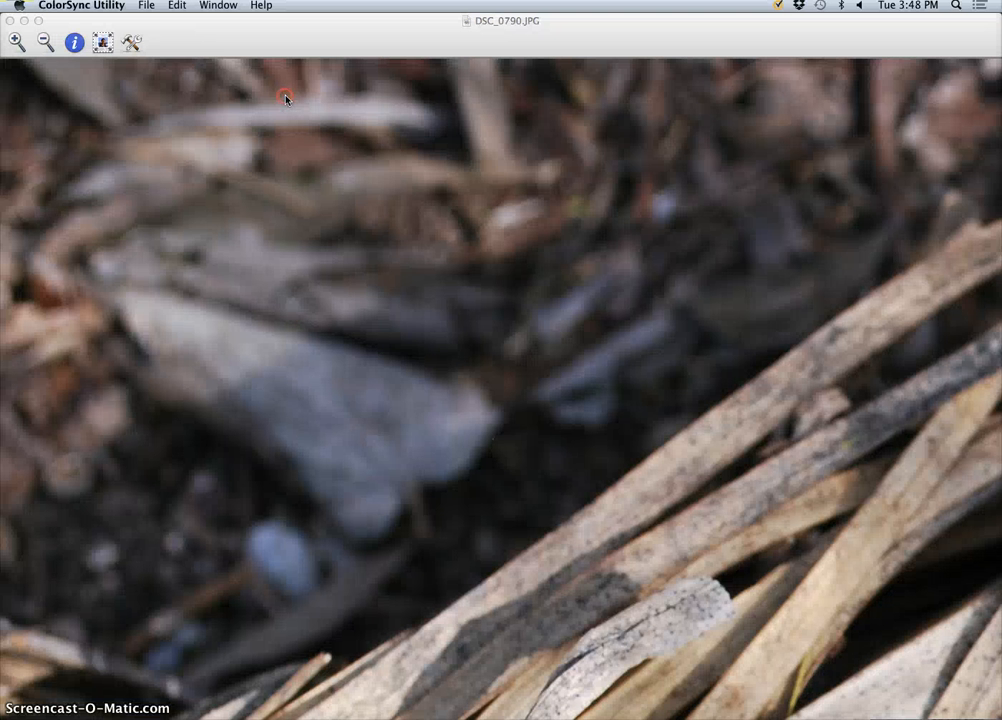
# Open the three selected photos in Adobe Photoshop CC and quit ColorSync Utility.
pyautogui.rightClick(285, 97)
pyautogui.moveTo(340, 137)
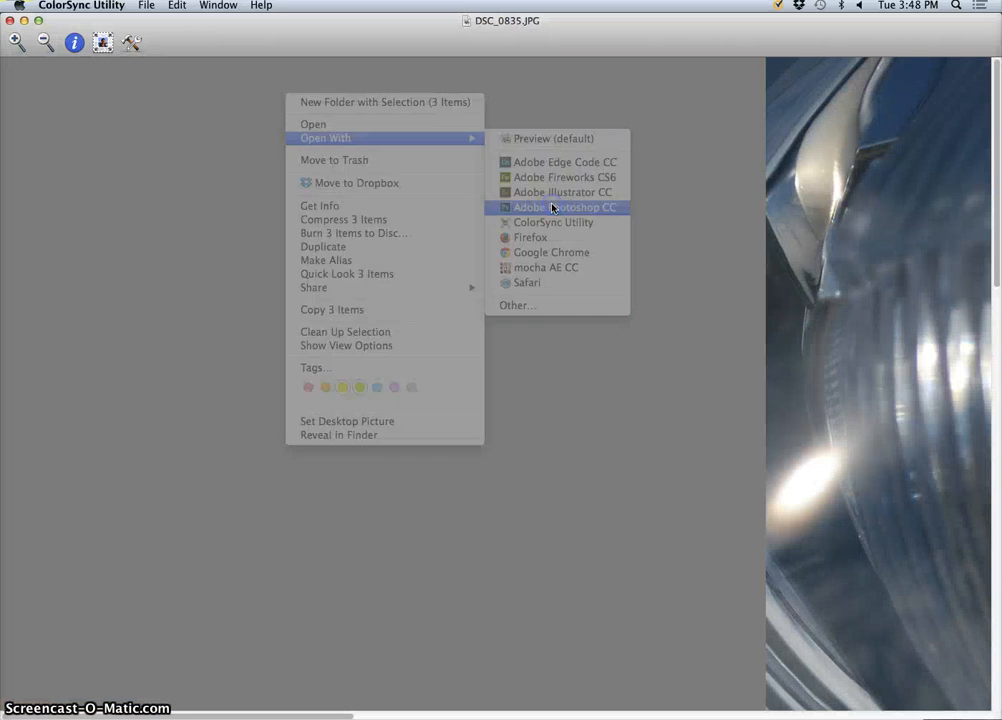
pyautogui.click(389, 614)
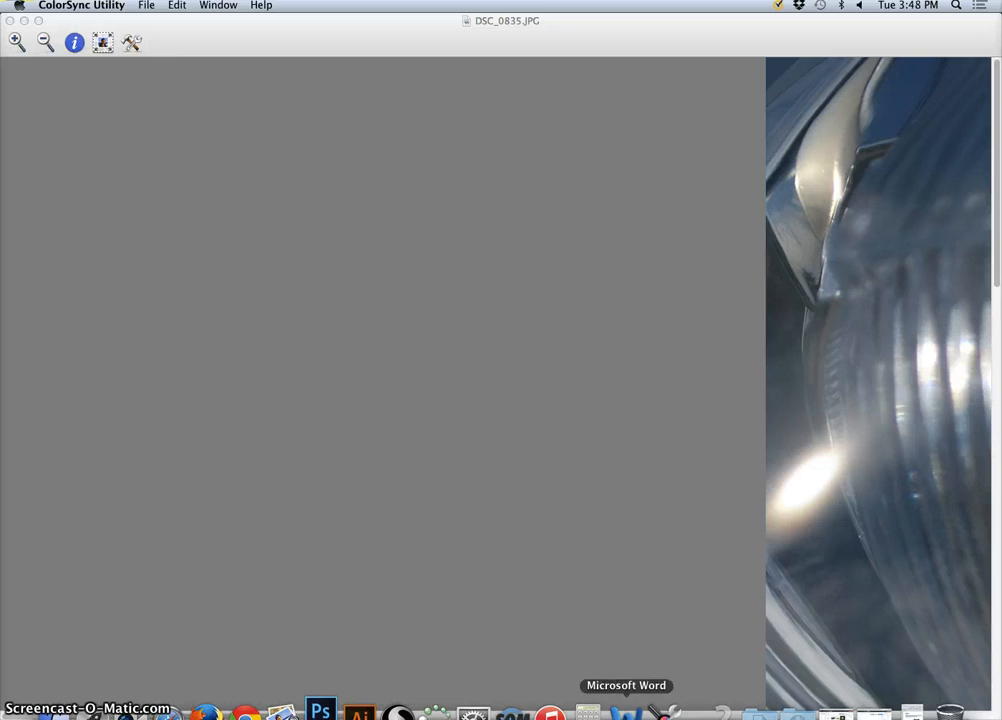
pyautogui.rightClick(668, 697)
pyautogui.click(668, 678)
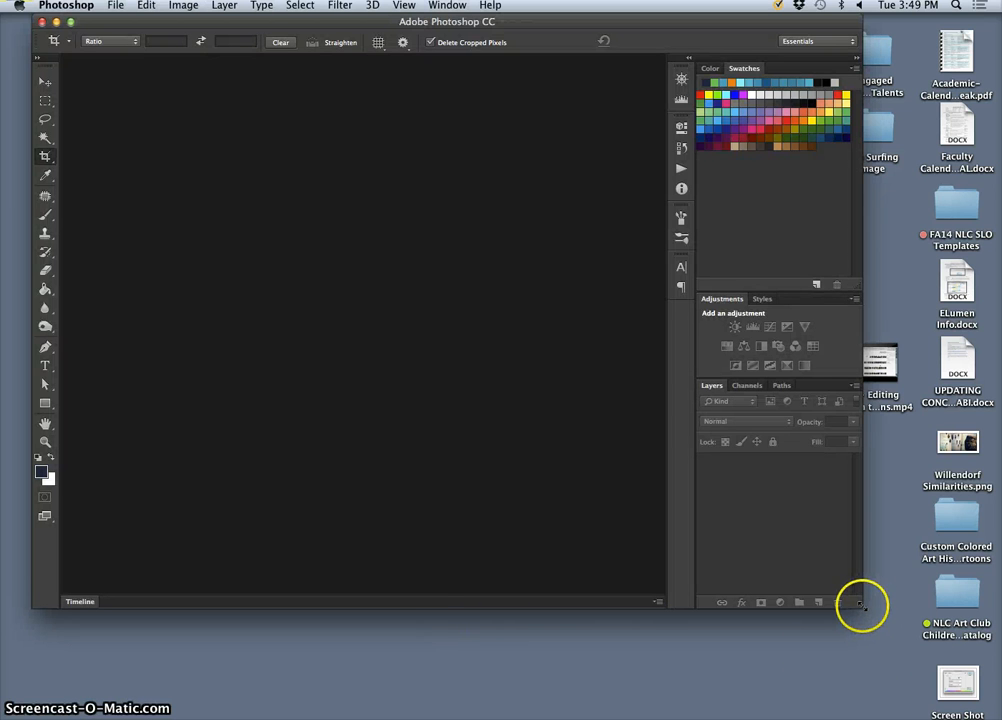
# Enlarge and reposition the Photoshop window, and briefly view the desktop screenshot of the Hue/Saturation settings.
pyautogui.moveTo(873, 616); pyautogui.dragTo(972, 711)
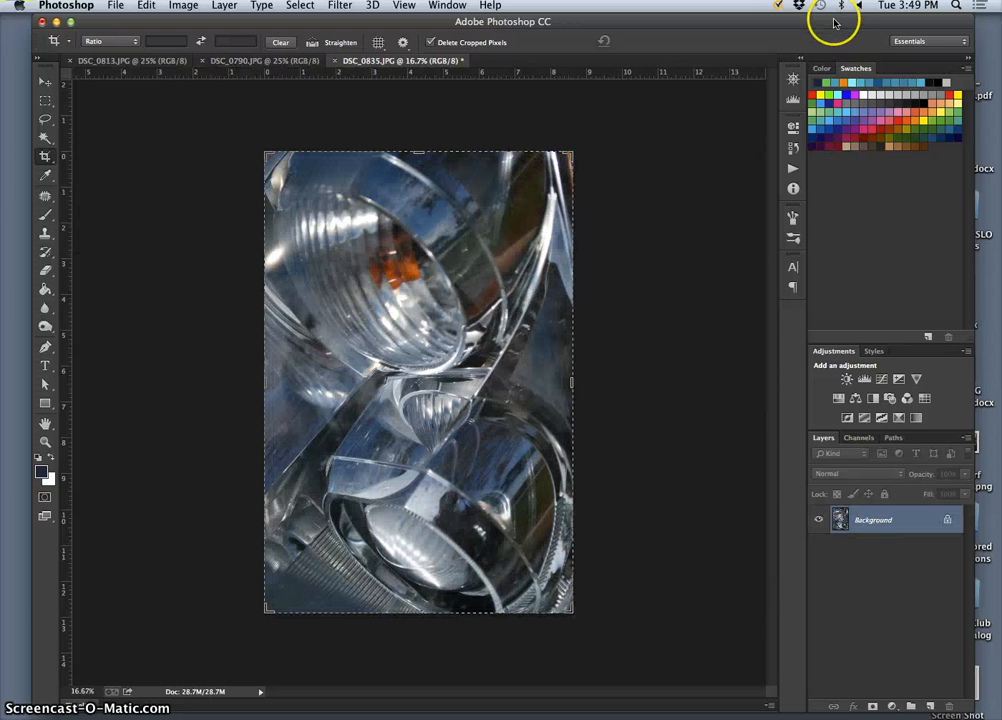
pyautogui.moveTo(834, 20); pyautogui.dragTo(812, 20)
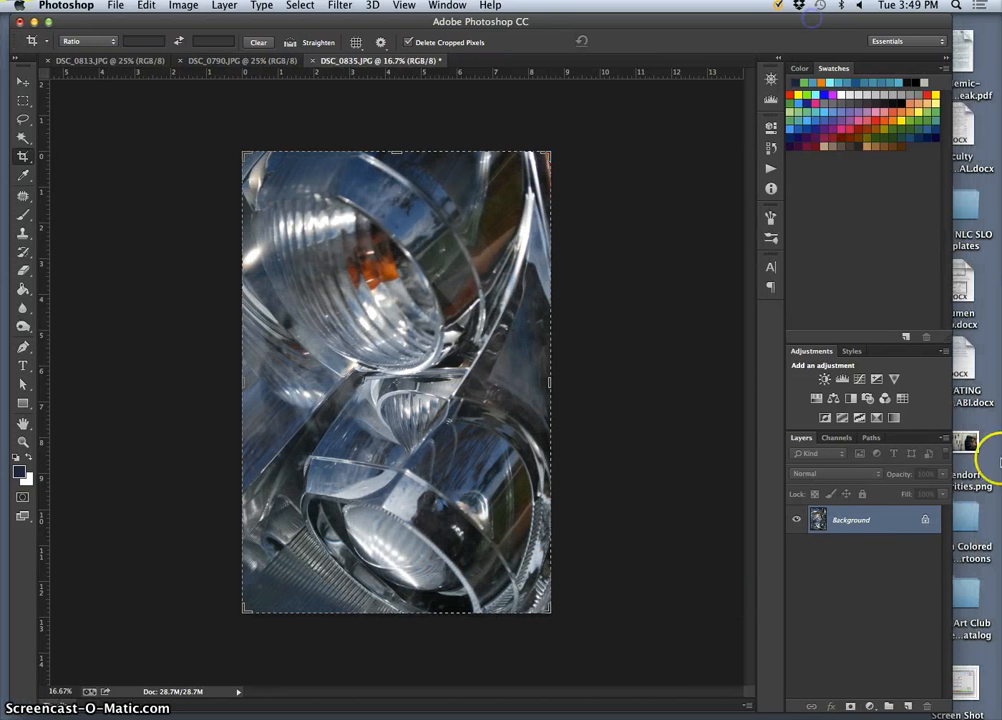
pyautogui.doubleClick(965, 690)
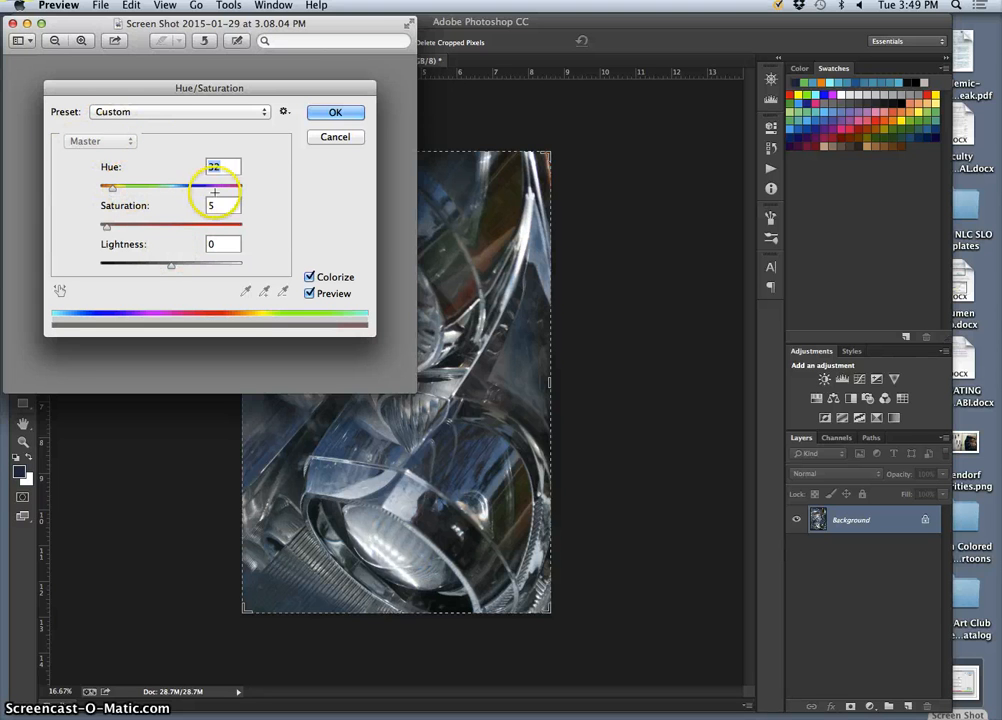
pyautogui.click(14, 22)
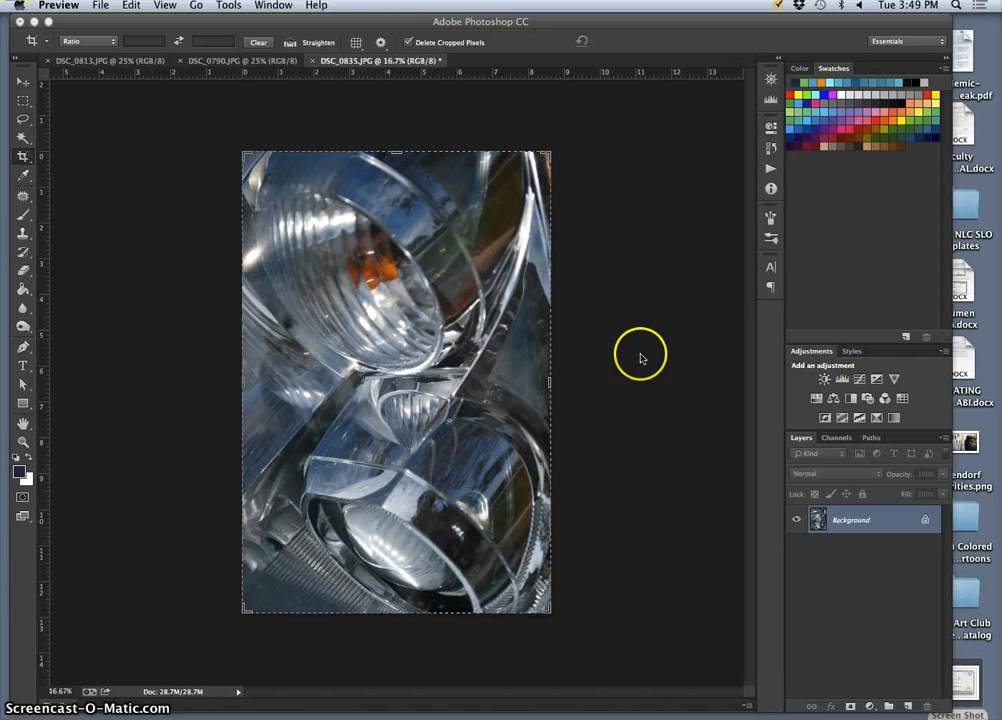
# Look through the open photos, comparing DSC_0790.JPG and DSC_0835.JPG.
pyautogui.click(241, 62)
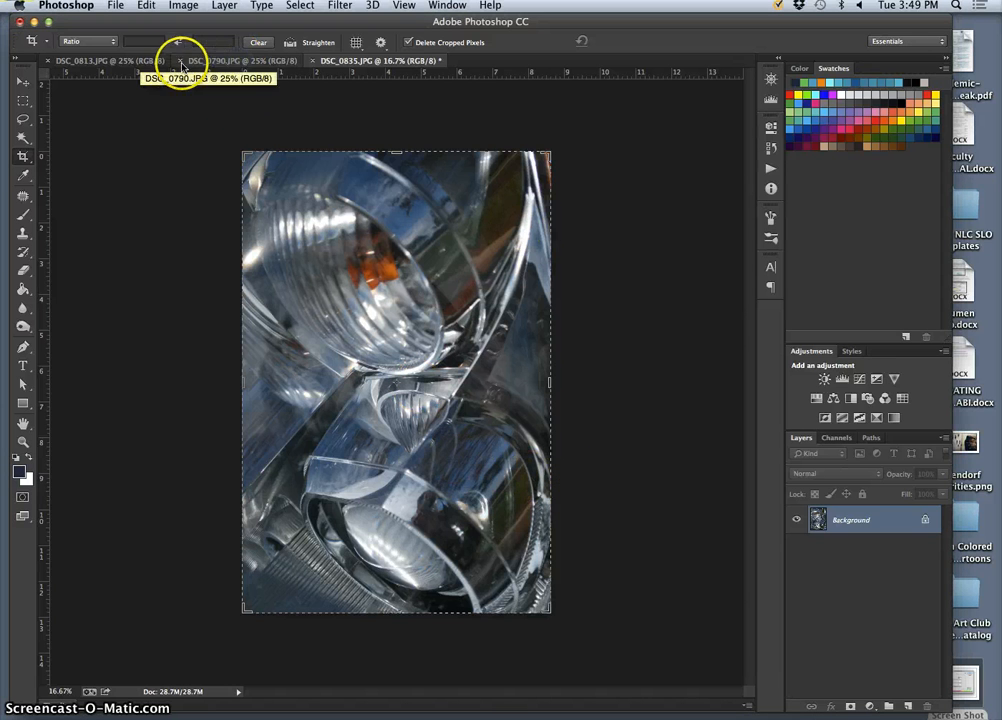
pyautogui.click(145, 62)
pyautogui.click(211, 63)
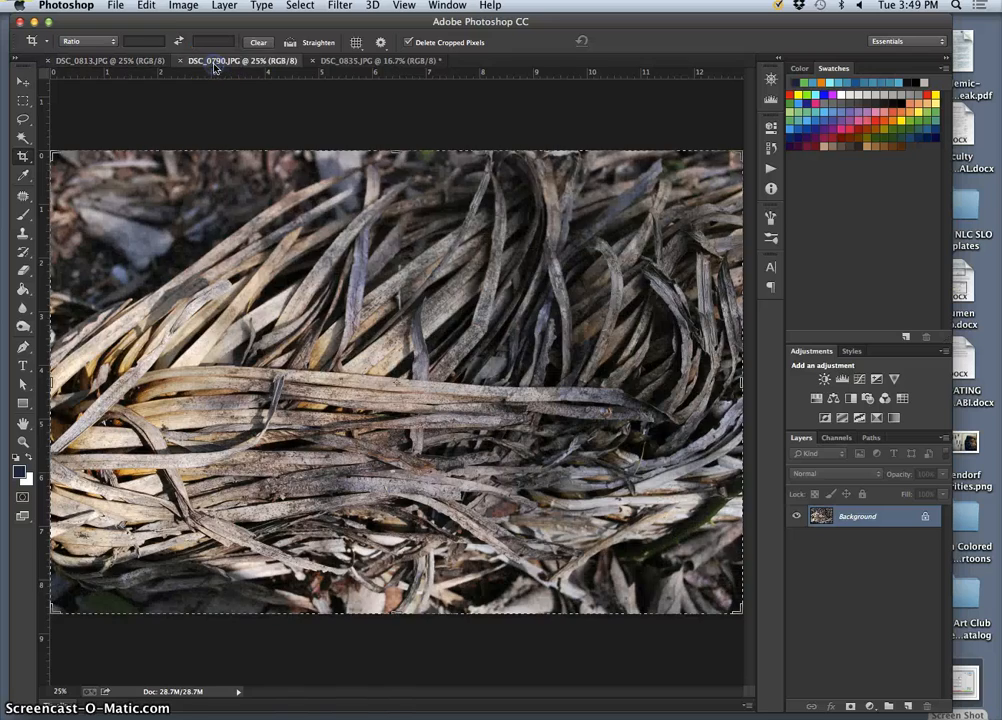
pyautogui.click(351, 63)
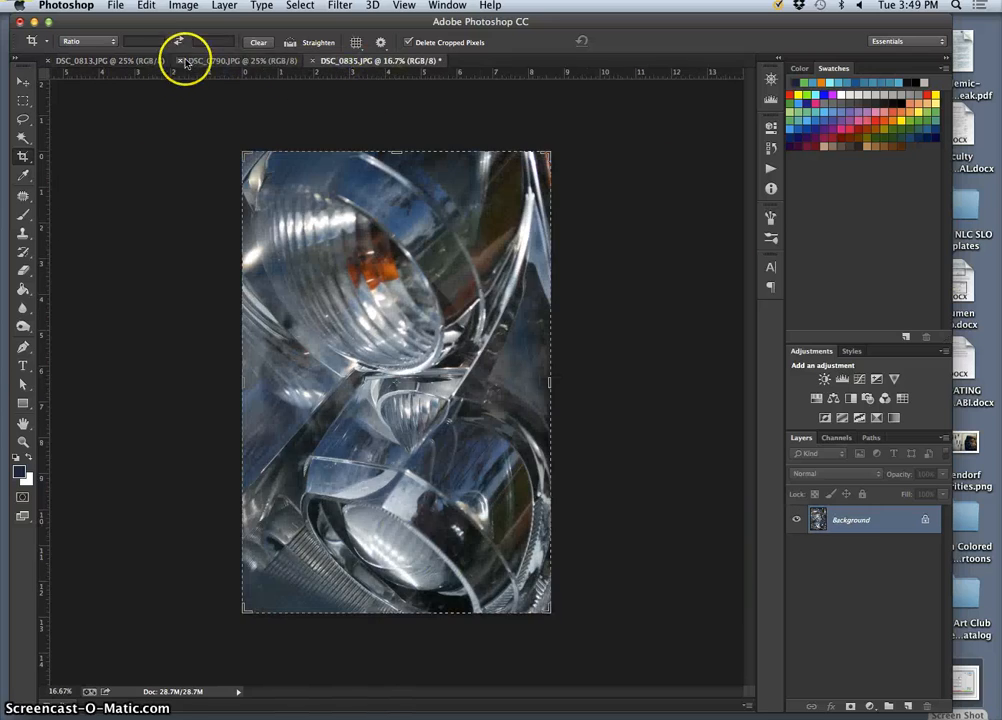
pyautogui.click(212, 63)
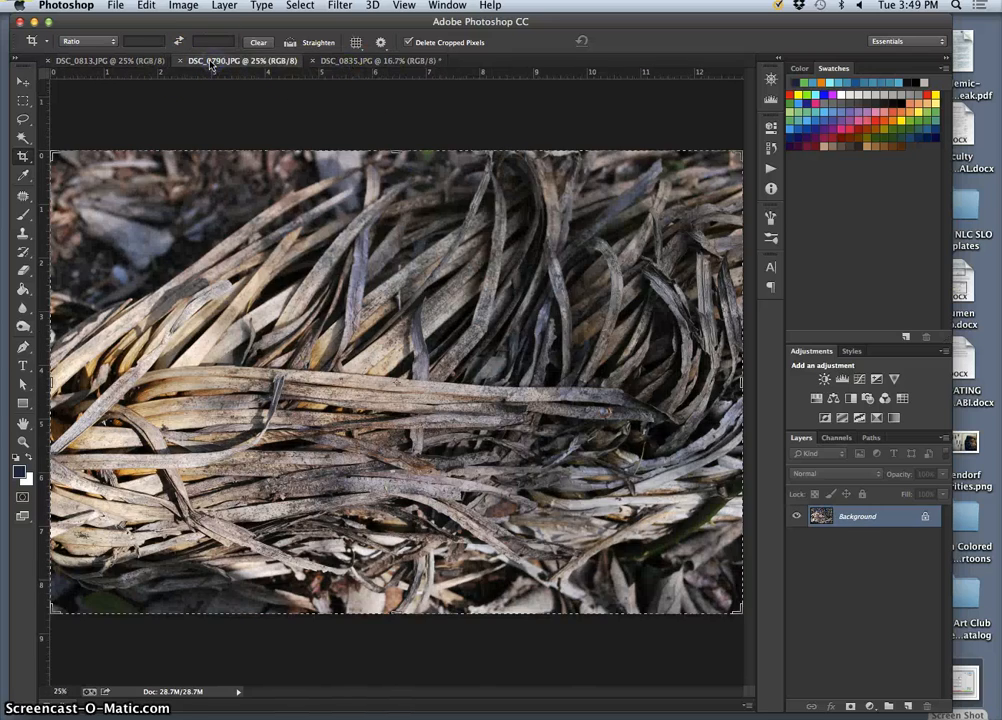
# Duplicate the Background layer of DSC_0813.JPG and open the Levels adjustment for the copy, moving its dialog clear of most of the photo.
pyautogui.click(110, 61)
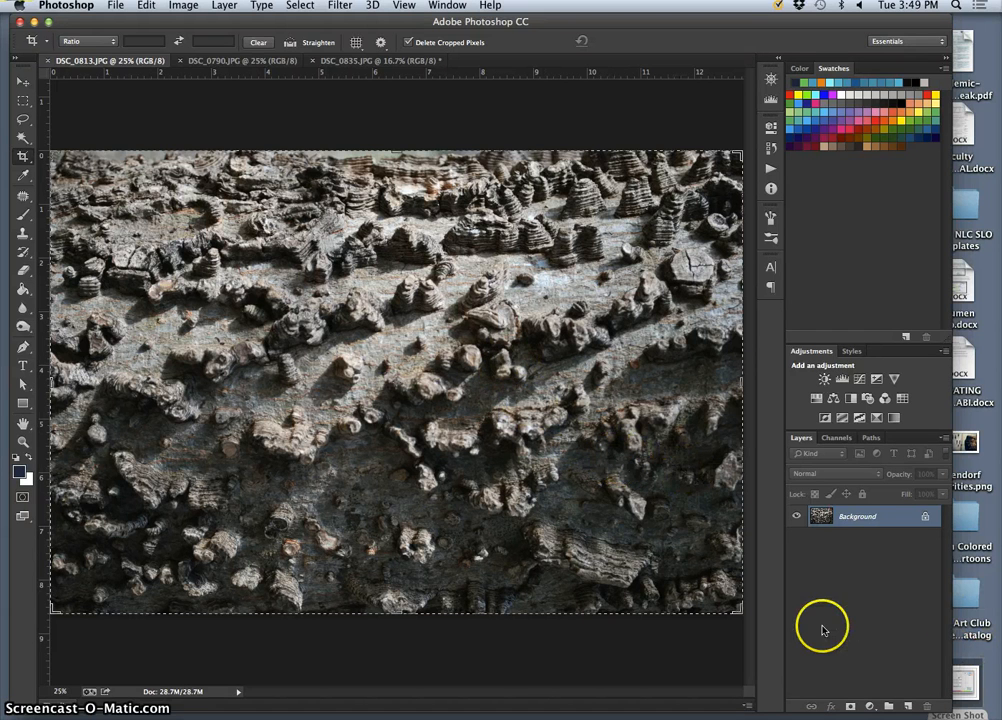
pyautogui.press('super+j')
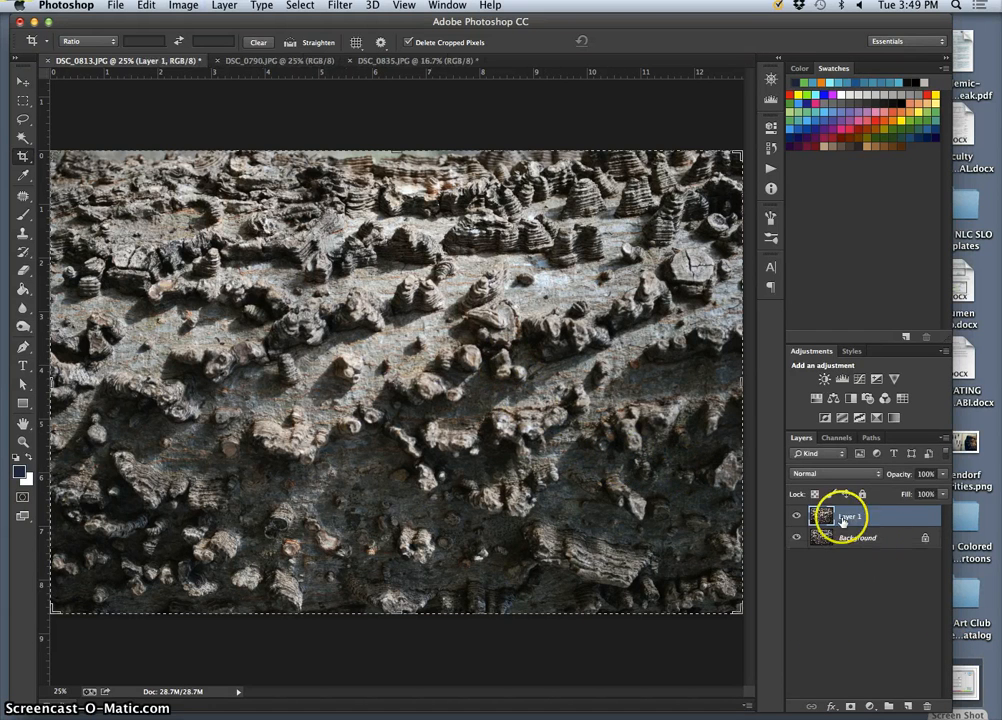
pyautogui.click(185, 8)
pyautogui.moveTo(190, 44)
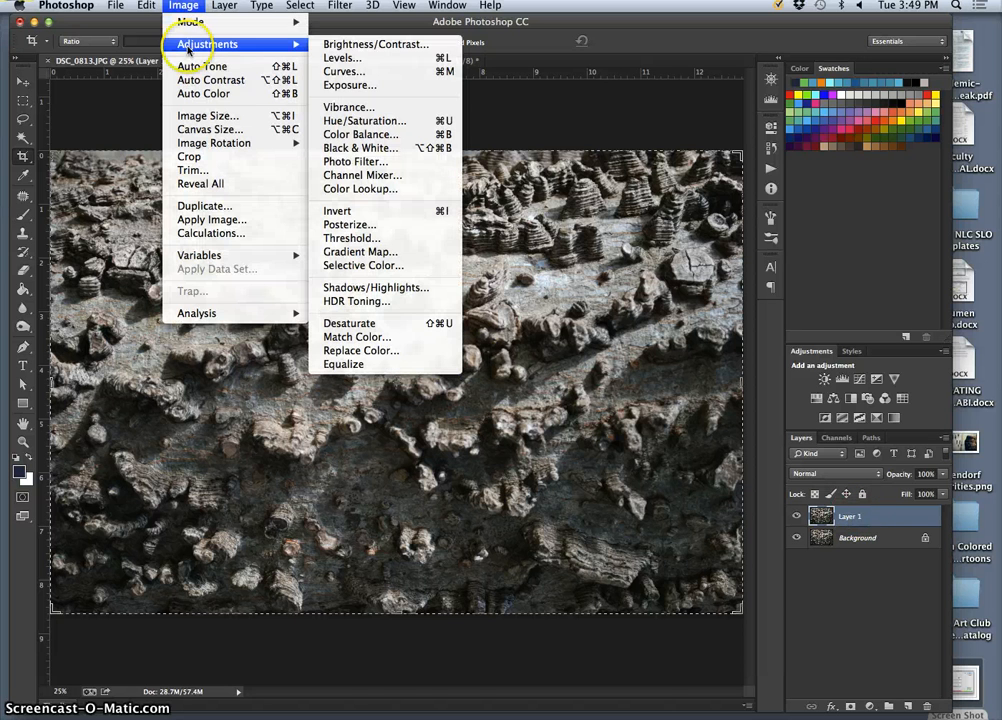
pyautogui.click(331, 58)
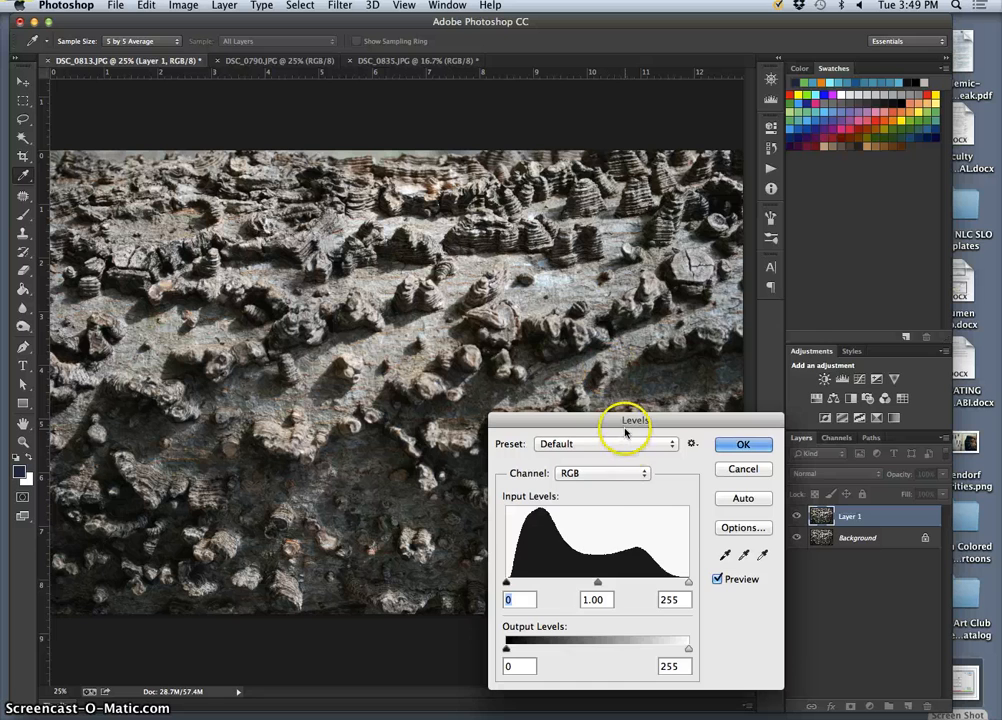
pyautogui.moveTo(625, 430); pyautogui.dragTo(699, 206)
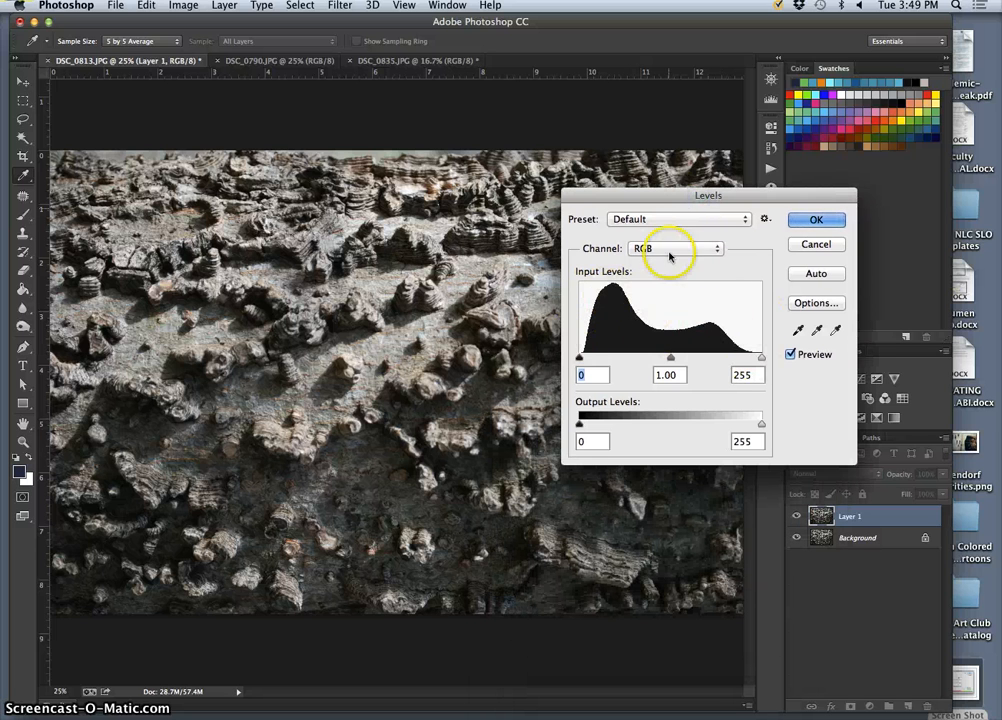
pyautogui.moveTo(662, 196); pyautogui.dragTo(731, 171)
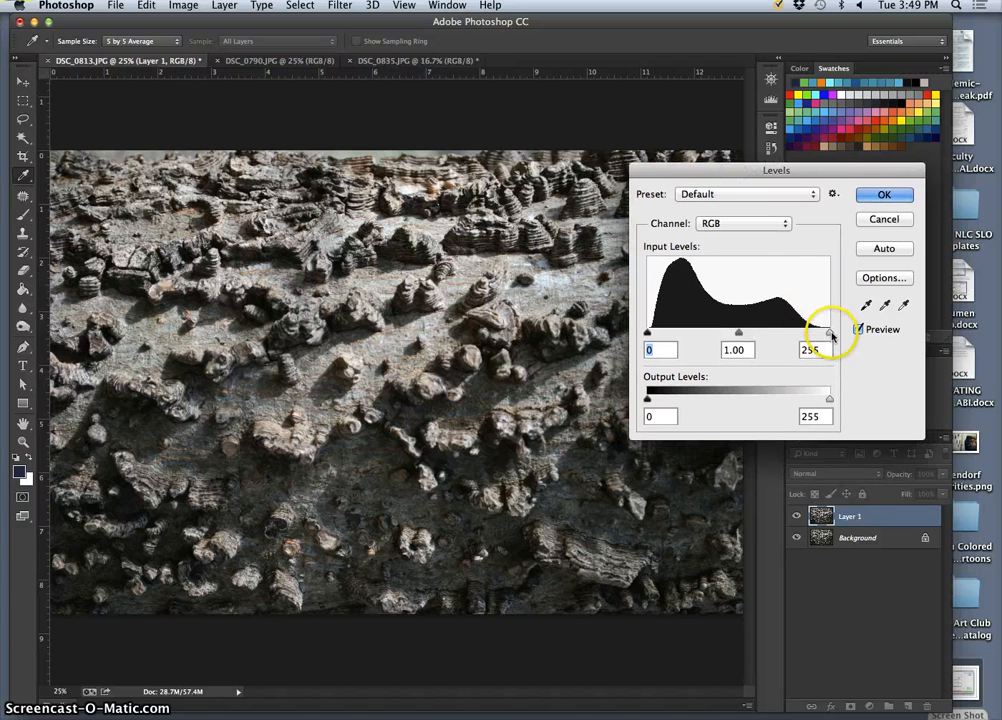
# Set the Levels white input to 245 and the midtone input to 1.14 on the duplicated layer.
pyautogui.moveTo(831, 337)
pyautogui.mouseDown()
pyautogui.moveTo(789, 331)
pyautogui.moveTo(822, 331)
pyautogui.mouseUp()
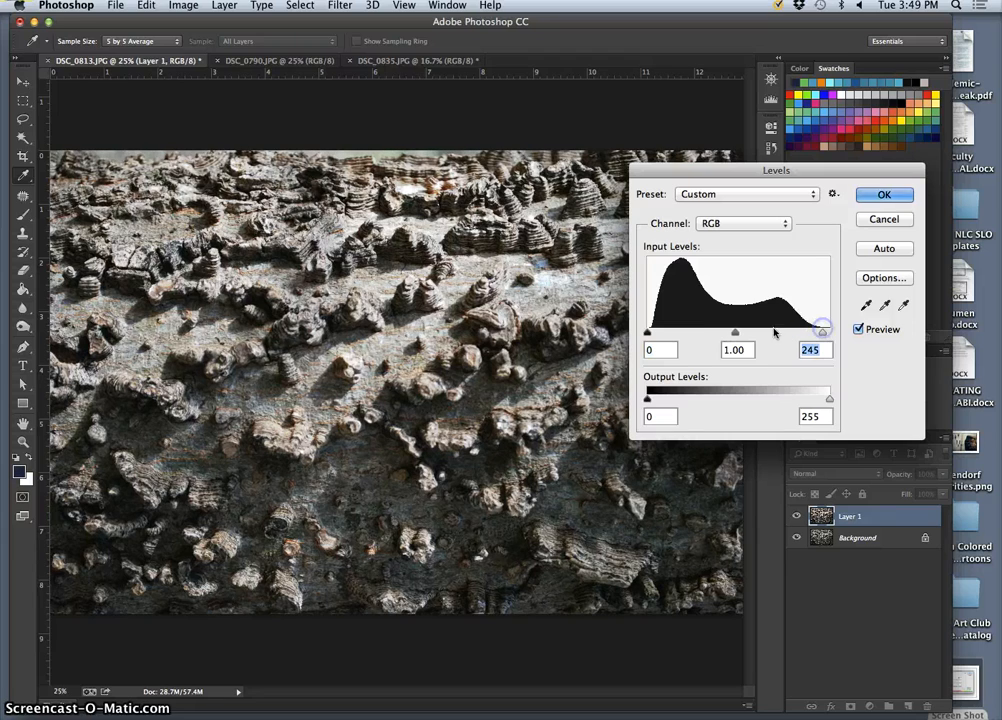
pyautogui.click(735, 333)
pyautogui.moveTo(722, 334)
pyautogui.mouseDown()
pyautogui.moveTo(760, 332)
pyautogui.moveTo(725, 332)
pyautogui.mouseUp()
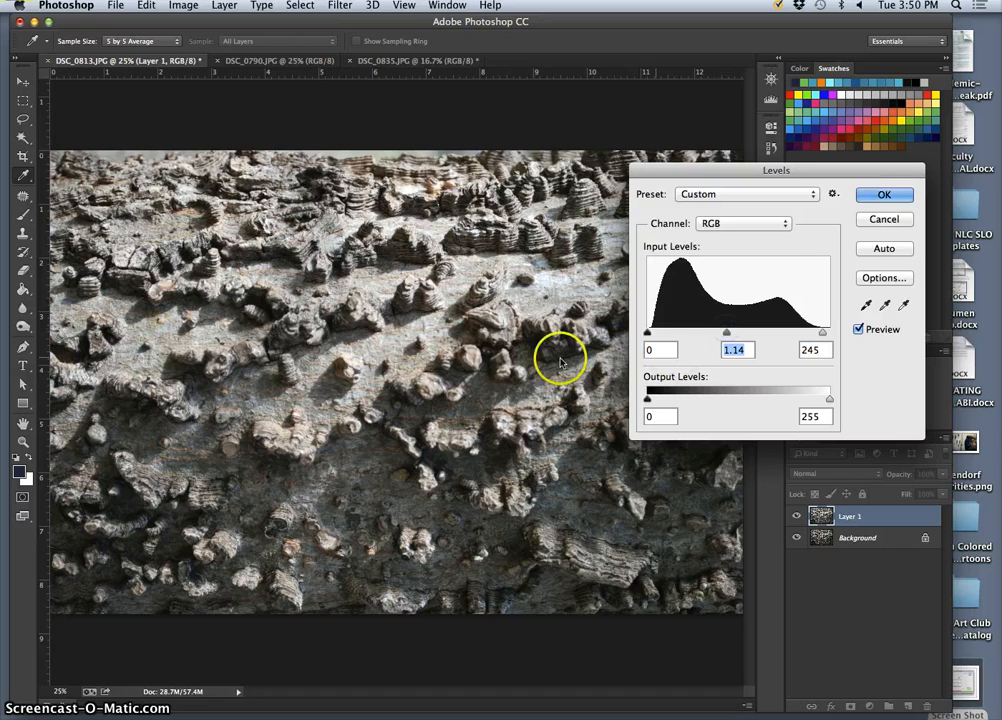
# Inspect the bark detail at 100% and refine the Levels inputs to 1.05 for midtones and 247 for white.
pyautogui.press('super+equal')
pyautogui.press('super+equal')
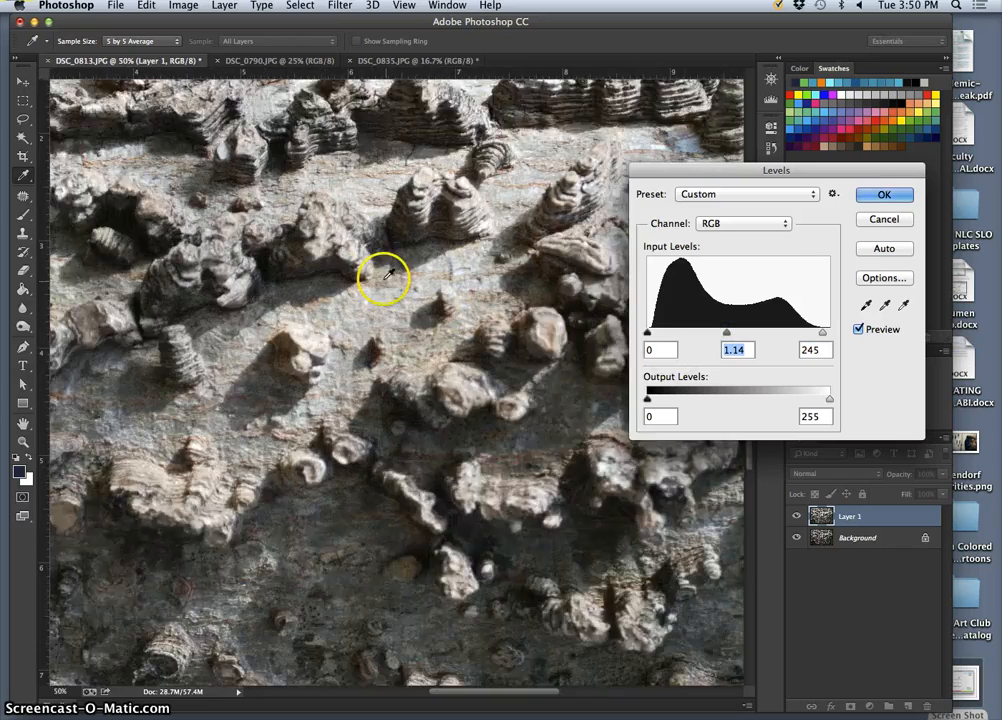
pyautogui.press('super+equal')
pyautogui.press('super+equal')
pyautogui.scroll(10, 388, 272)
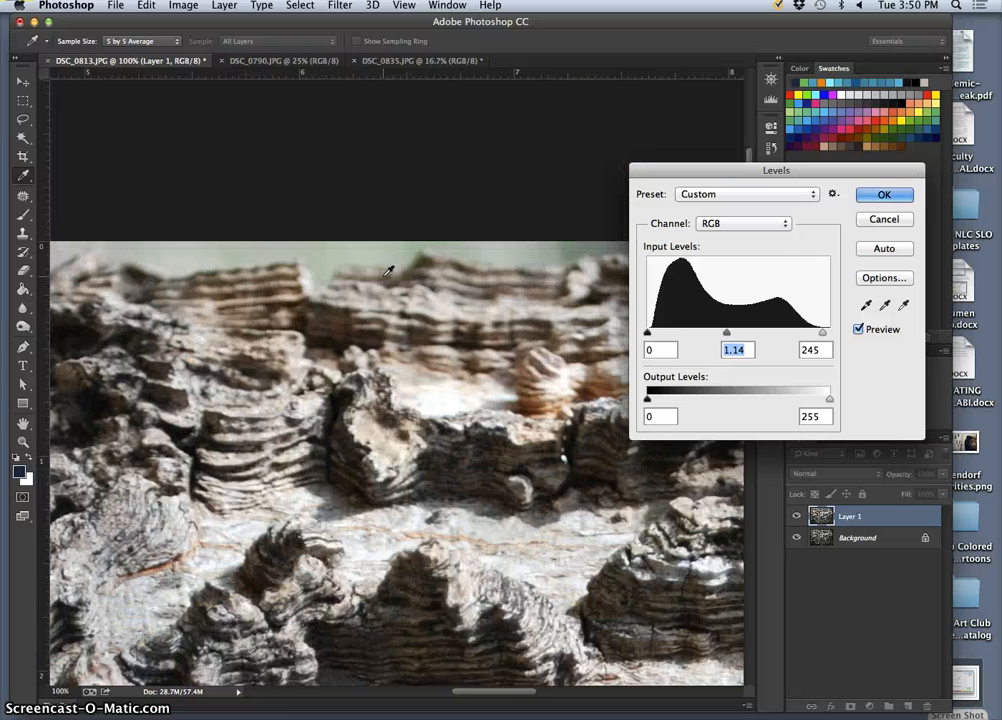
pyautogui.scroll(-6, 388, 272)
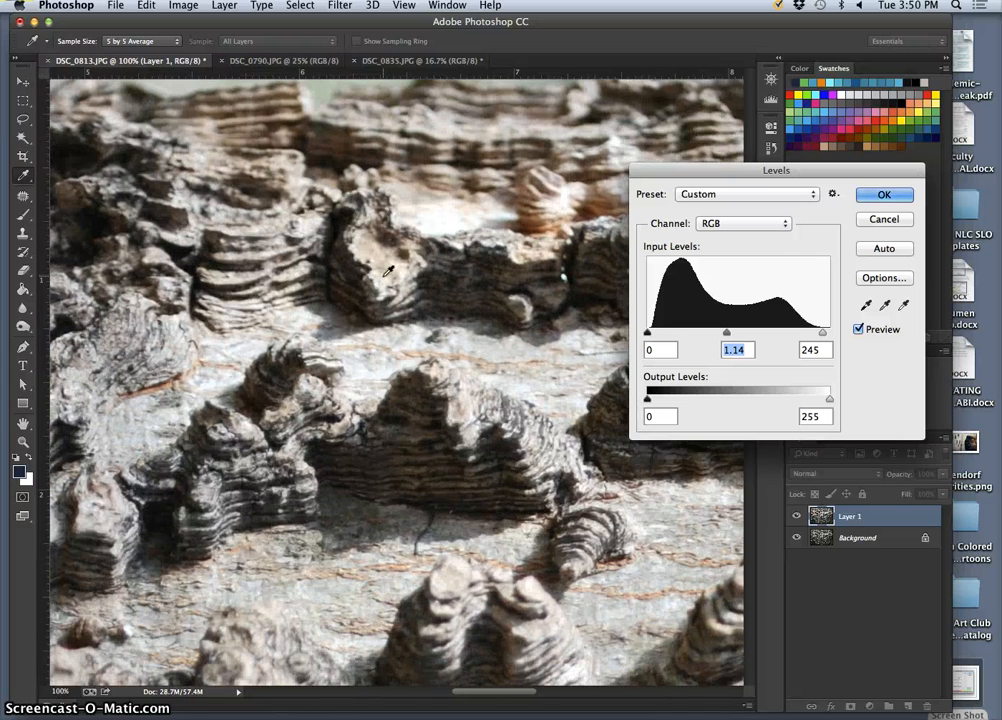
pyautogui.scroll(-1, 388, 271)
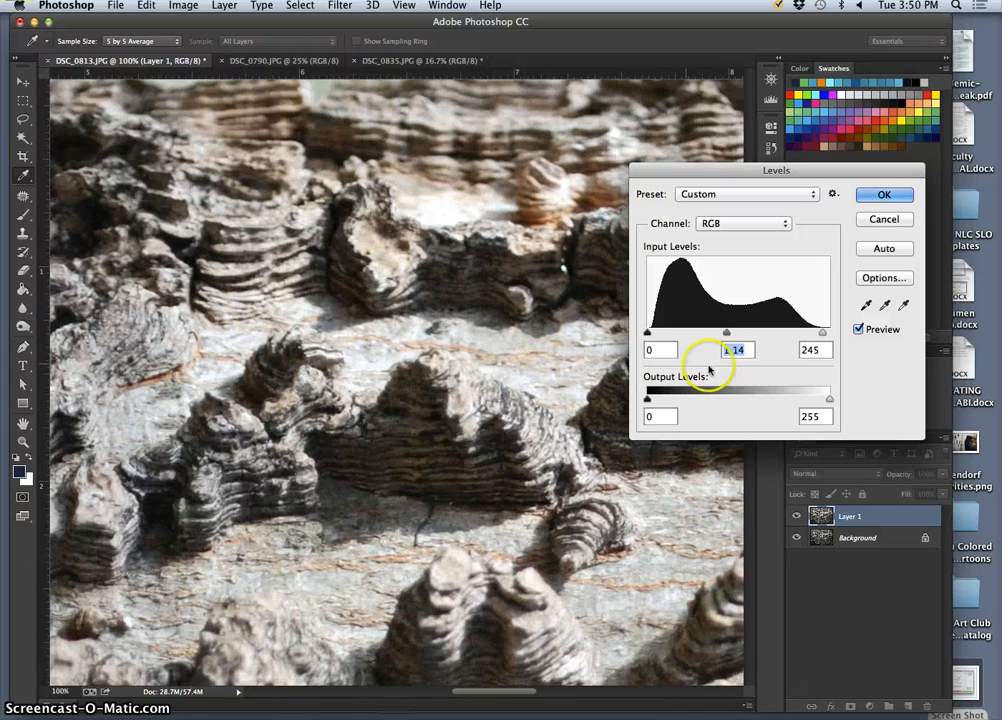
pyautogui.moveTo(729, 333); pyautogui.dragTo(733, 336)
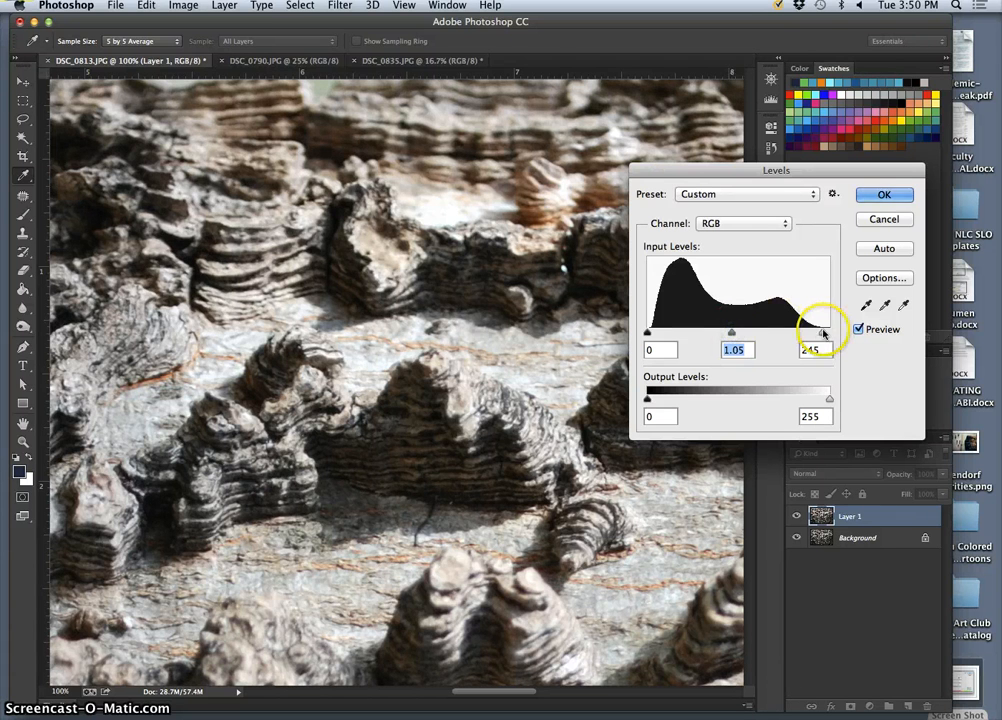
pyautogui.moveTo(822, 333); pyautogui.dragTo(825, 333)
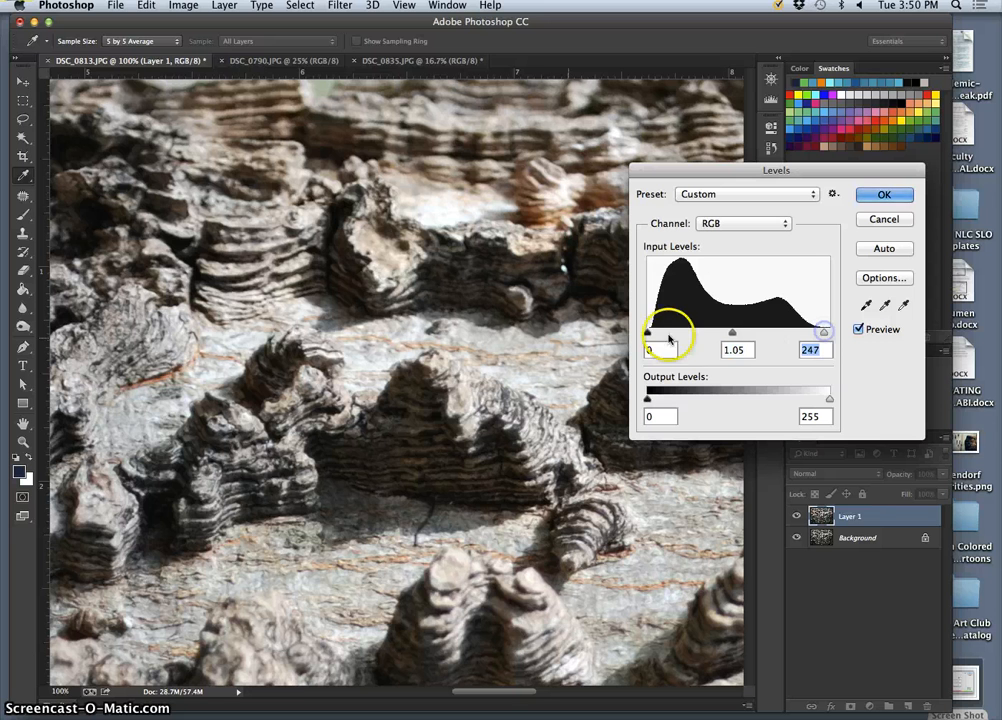
pyautogui.press('super+minus')
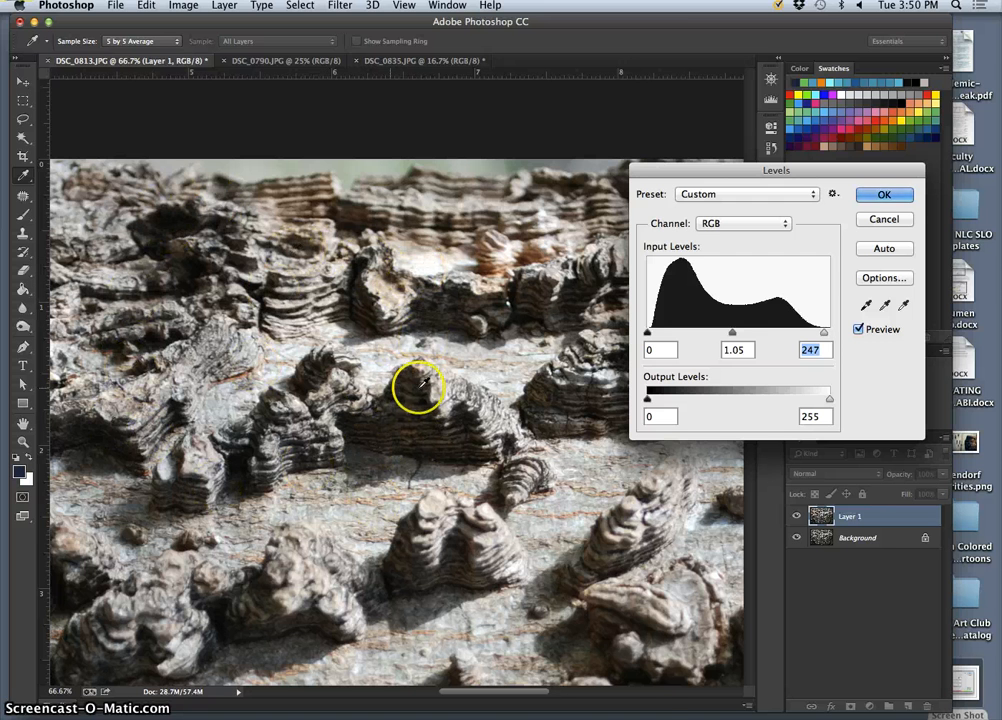
pyautogui.press('super+minus')
pyautogui.press('super+minus')
pyautogui.press('super+minus')
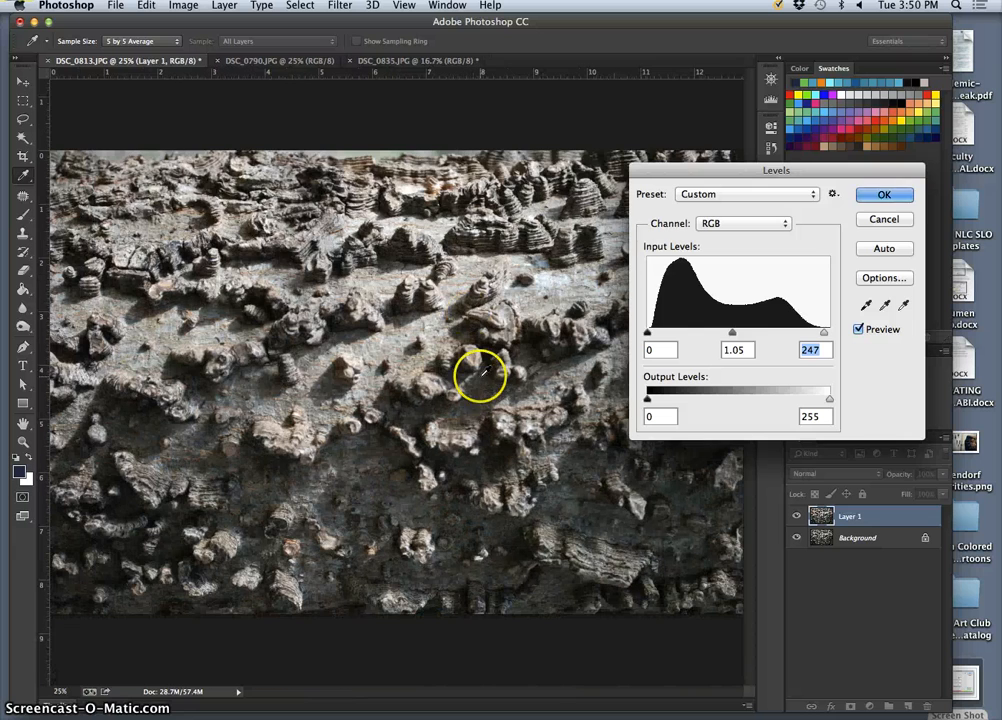
# Apply the Levels adjustment and duplicate the corrected layer of the bark photo.
pyautogui.click(870, 197)
pyautogui.press('c')
pyautogui.press('super+j')
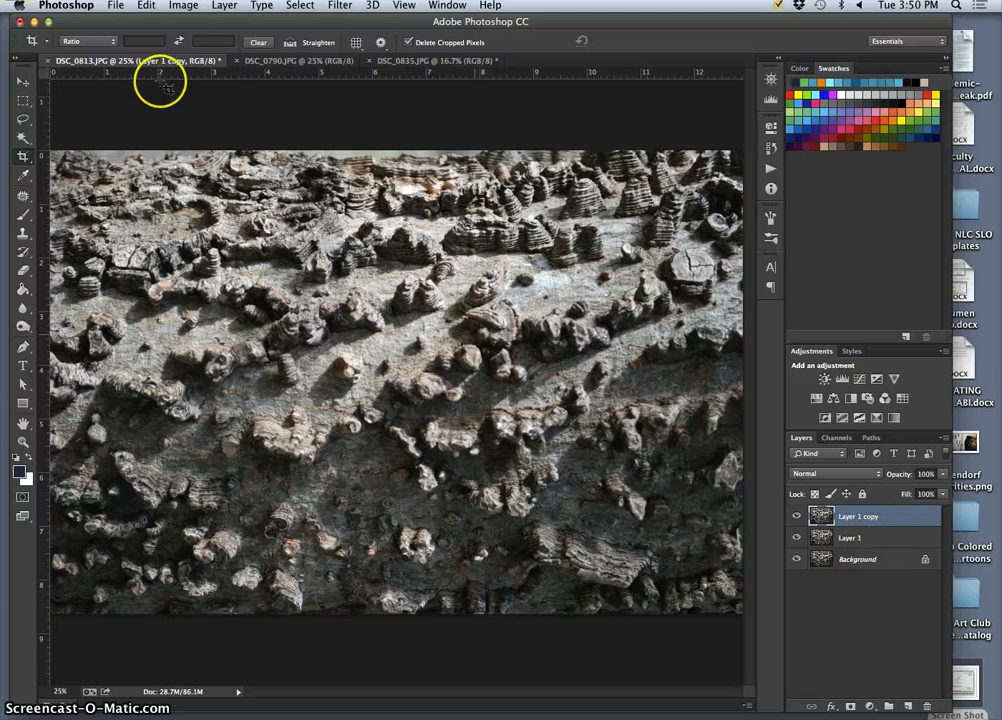
# Apply Hue/Saturation to the new copy with Saturation at -100 to make the bark black and white.
pyautogui.click(183, 5)
pyautogui.moveTo(196, 46)
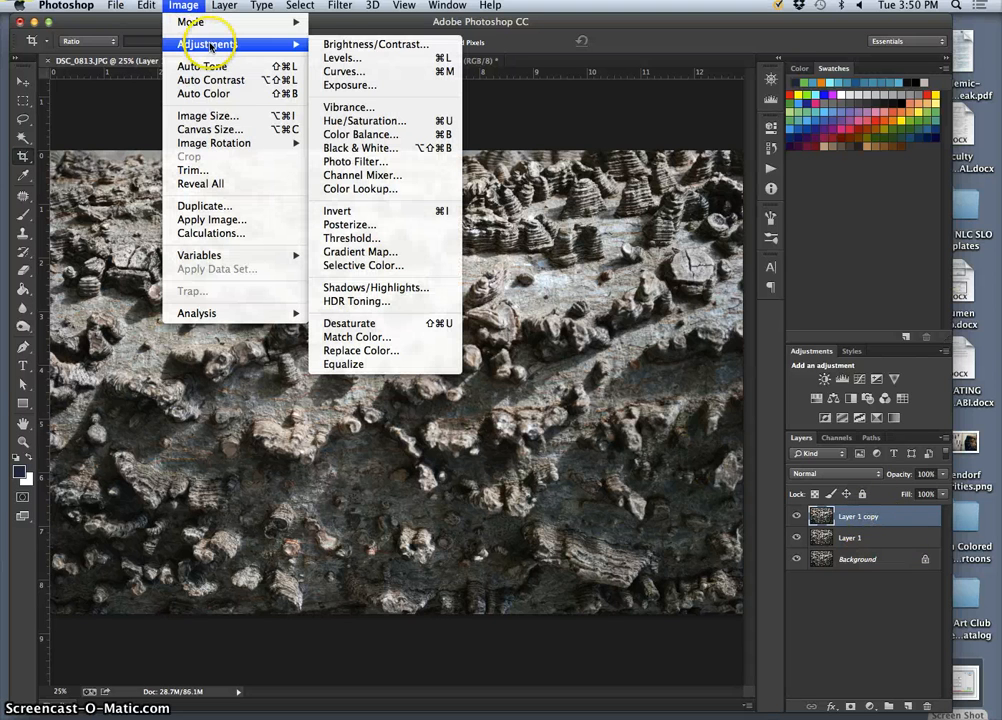
pyautogui.click(356, 121)
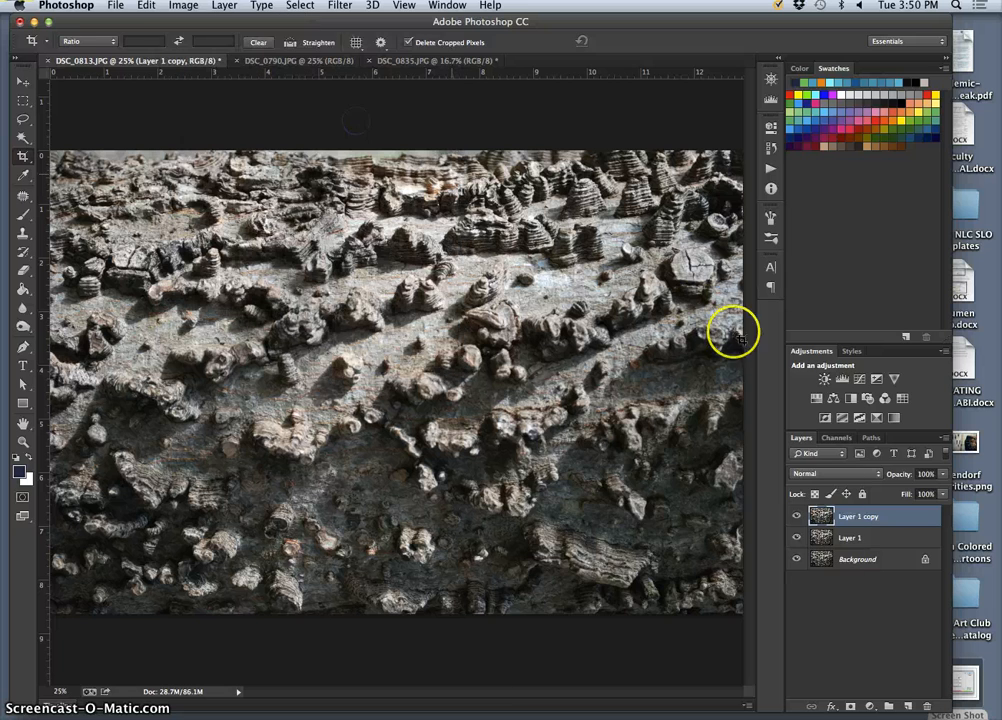
pyautogui.moveTo(650, 577); pyautogui.dragTo(570, 578)
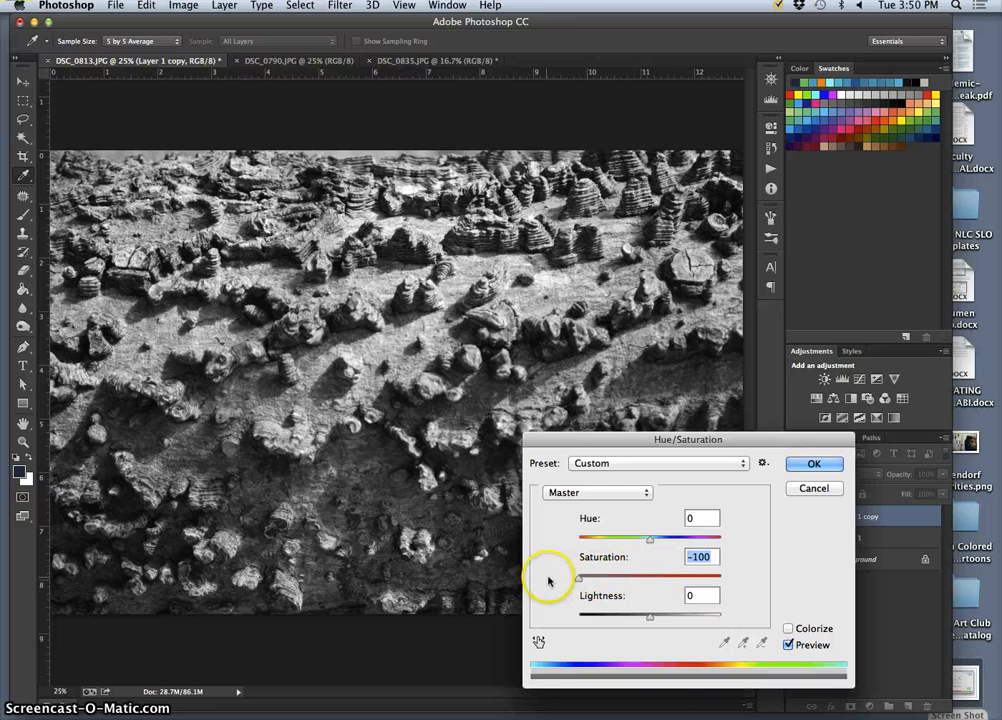
pyautogui.click(815, 465)
pyautogui.press('c')
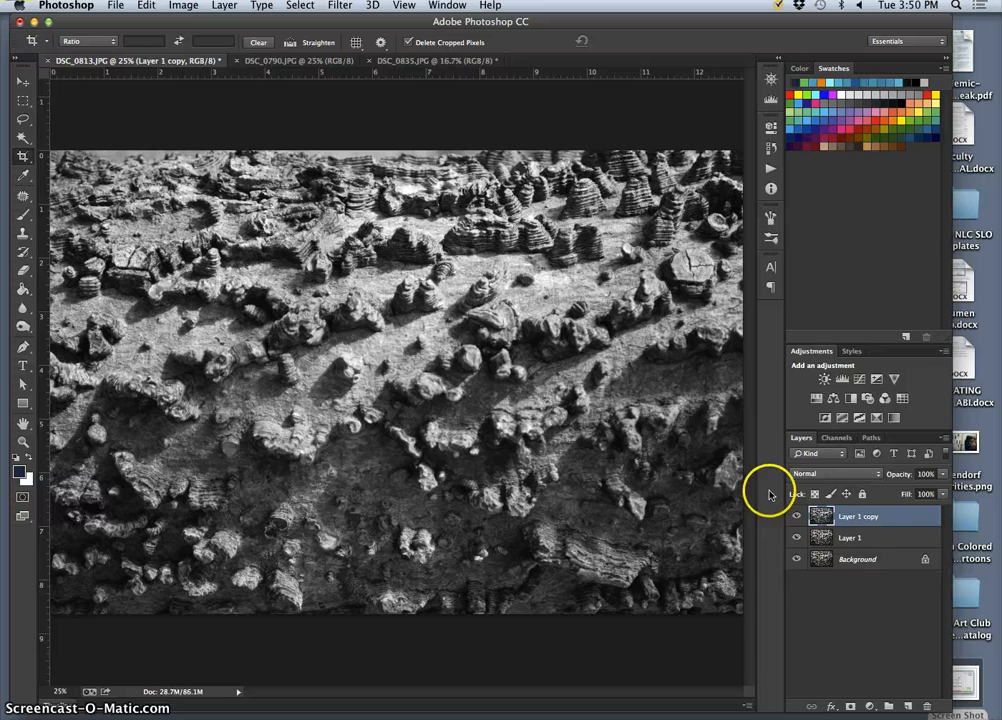
# Duplicate the desaturated layer and set Hue/Saturation on the copy to Colorize with Hue 47 and Saturation 6.
pyautogui.press('super+j')
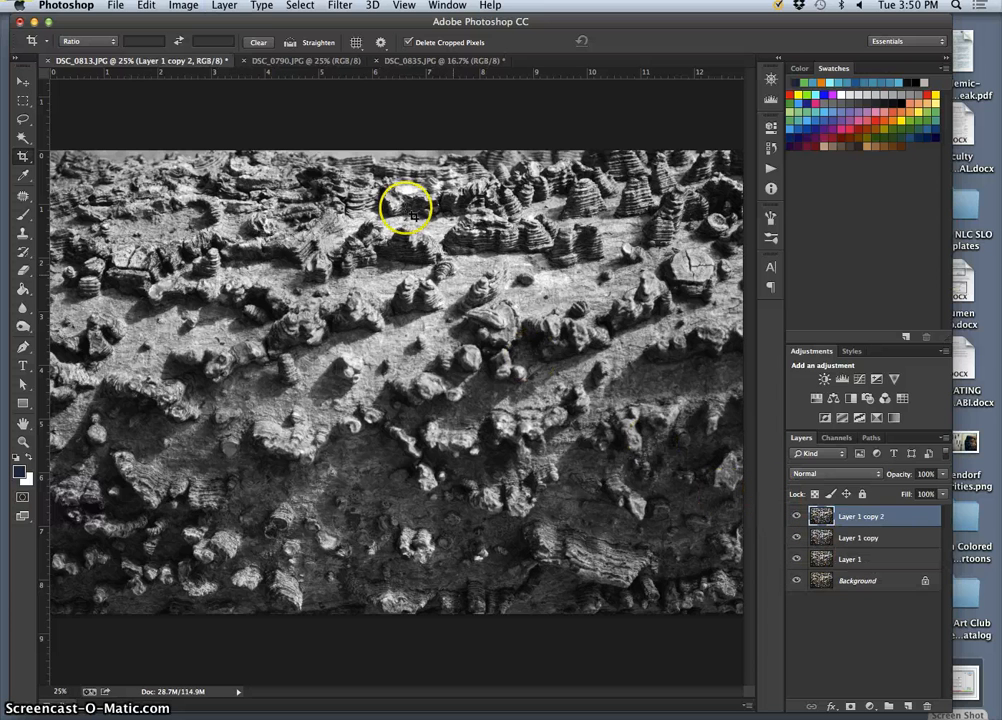
pyautogui.click(183, 5)
pyautogui.moveTo(170, 44)
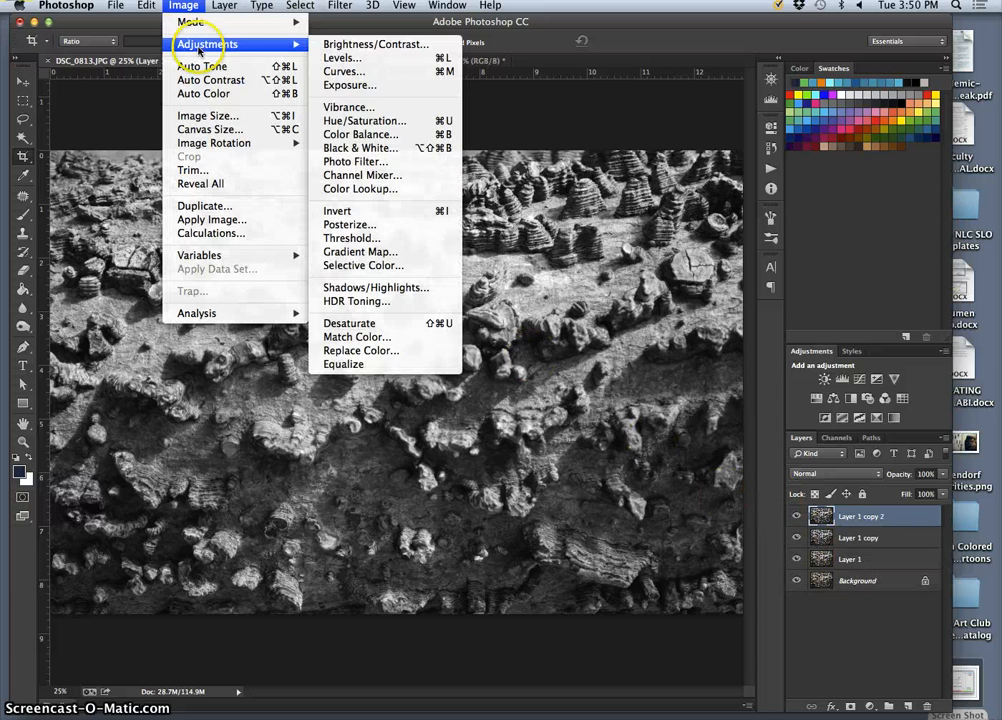
pyautogui.click(365, 121)
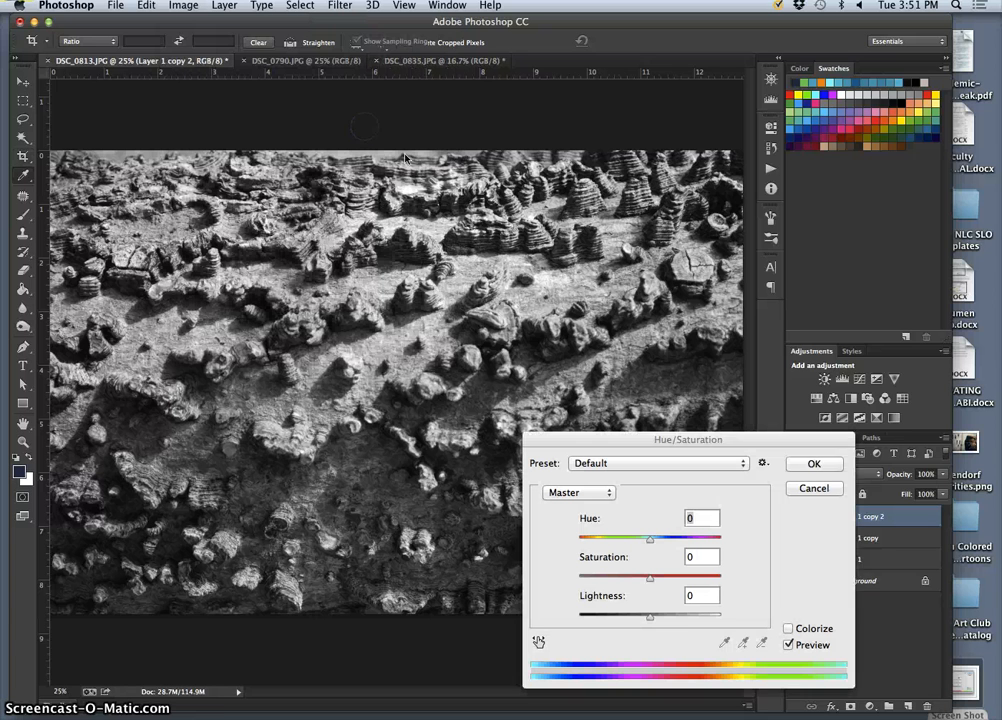
pyautogui.click(788, 629)
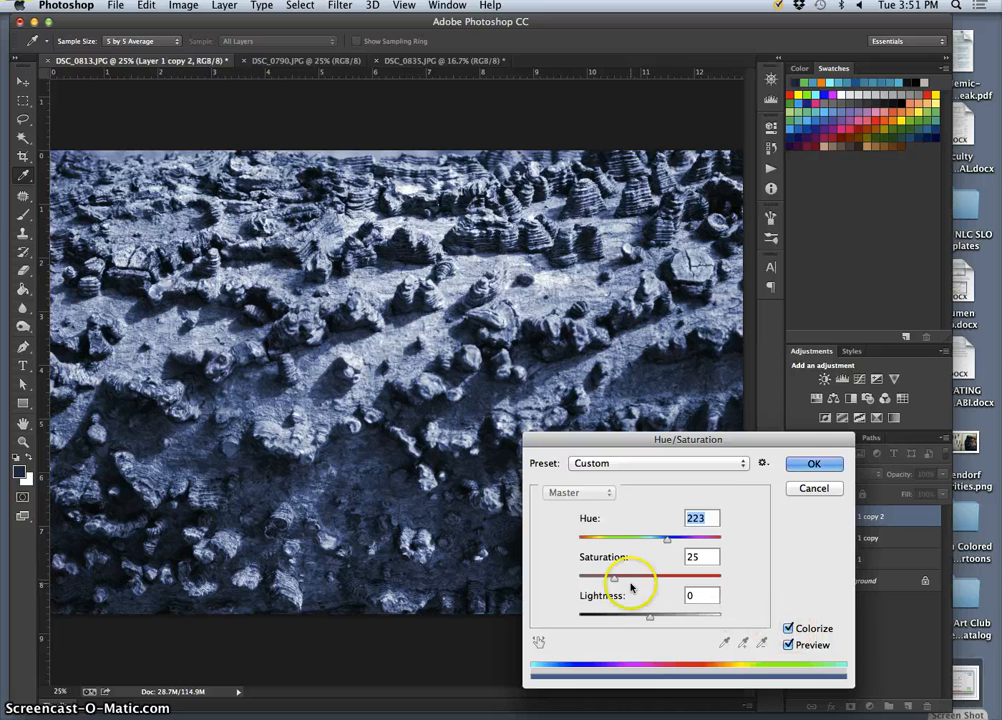
pyautogui.moveTo(615, 579); pyautogui.dragTo(615, 579)
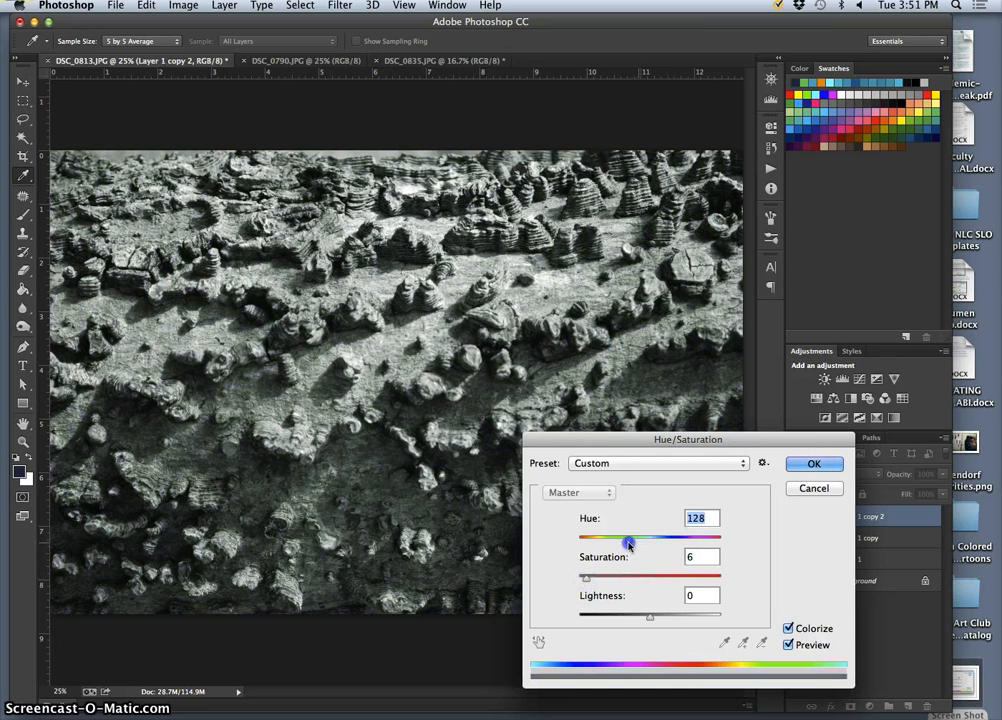
pyautogui.moveTo(628, 543); pyautogui.dragTo(587, 543)
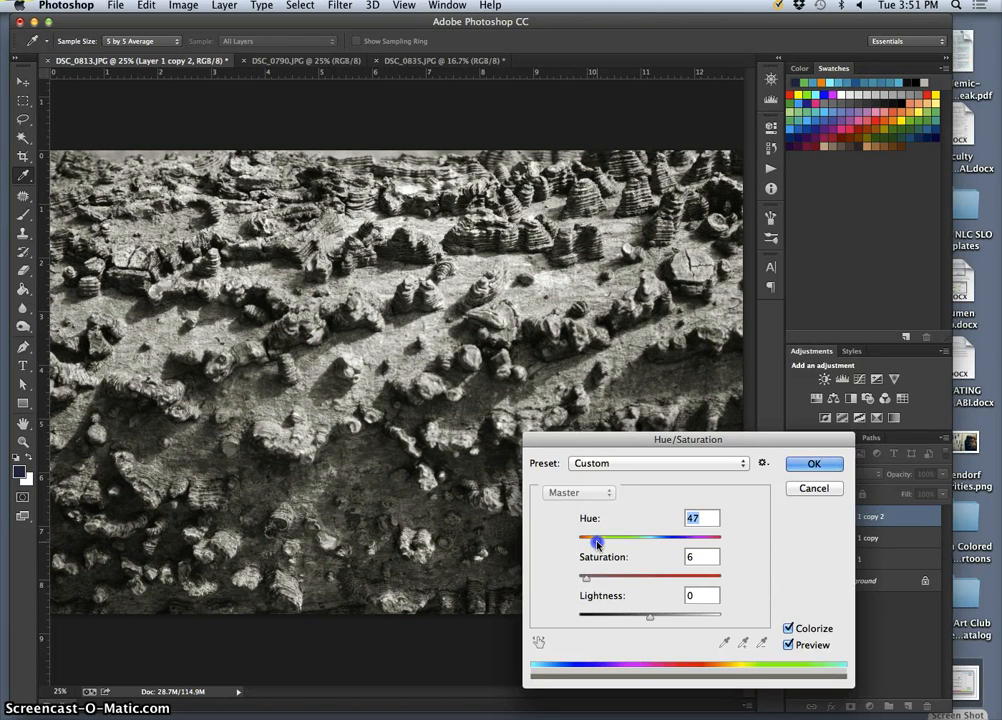
# View the saved screenshot of earlier Hue/Saturation settings, and capture the current Hue/Saturation dialog window as a new screenshot.
pyautogui.doubleClick(966, 680)
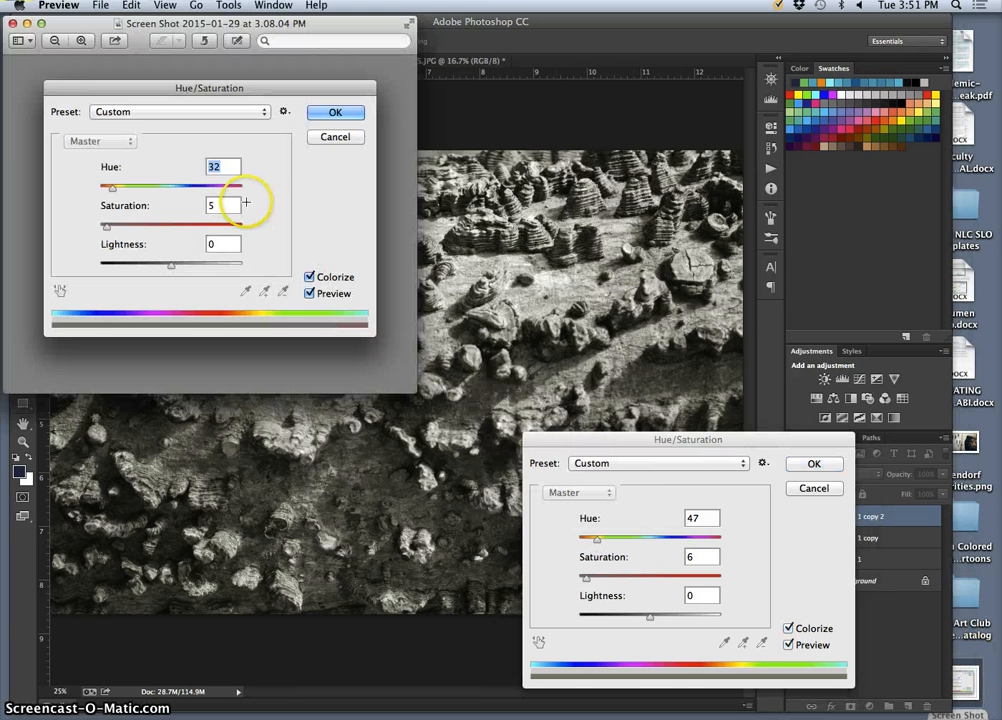
pyautogui.click(12, 23)
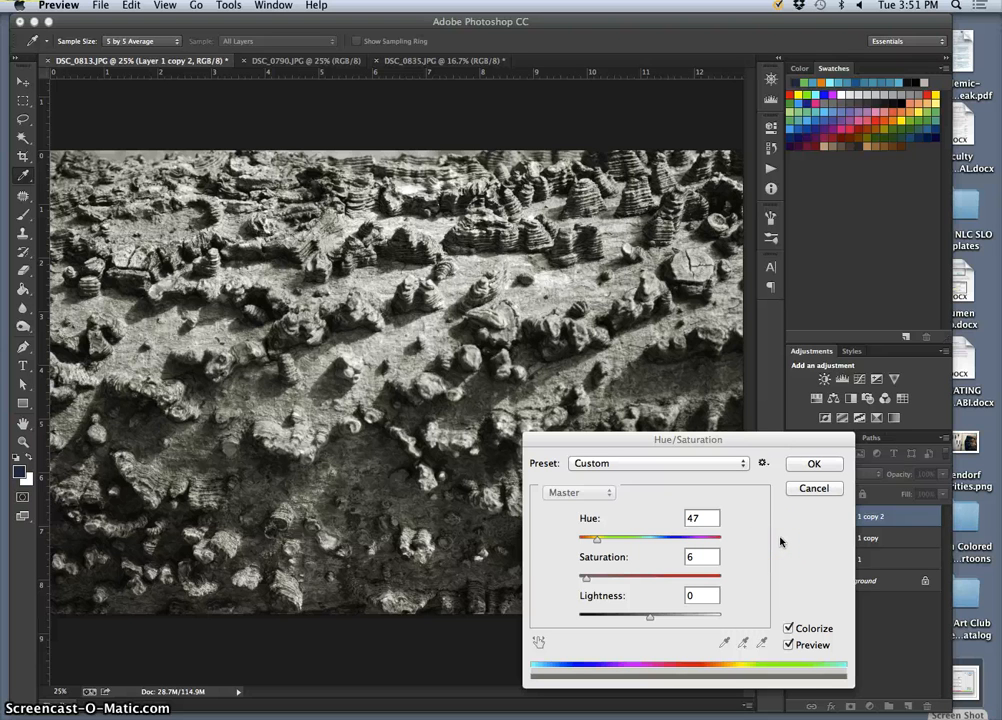
pyautogui.press('space')
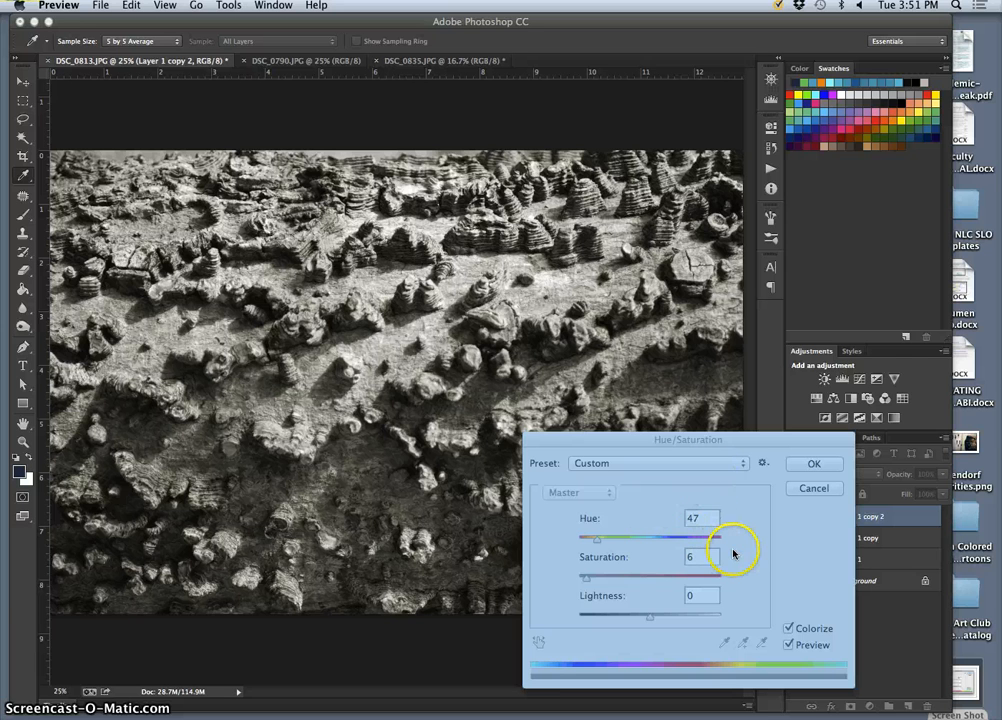
pyautogui.click(741, 549)
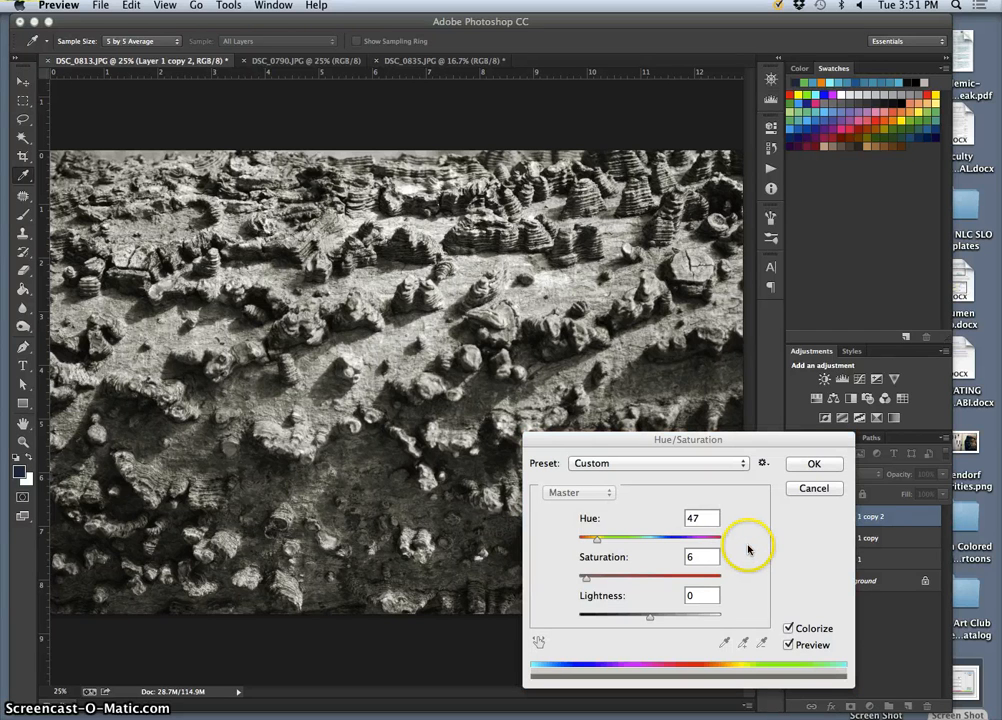
# Check the new settings screenshot in Preview, and return to Photoshop to apply the Colorize adjustment.
pyautogui.press('F11')
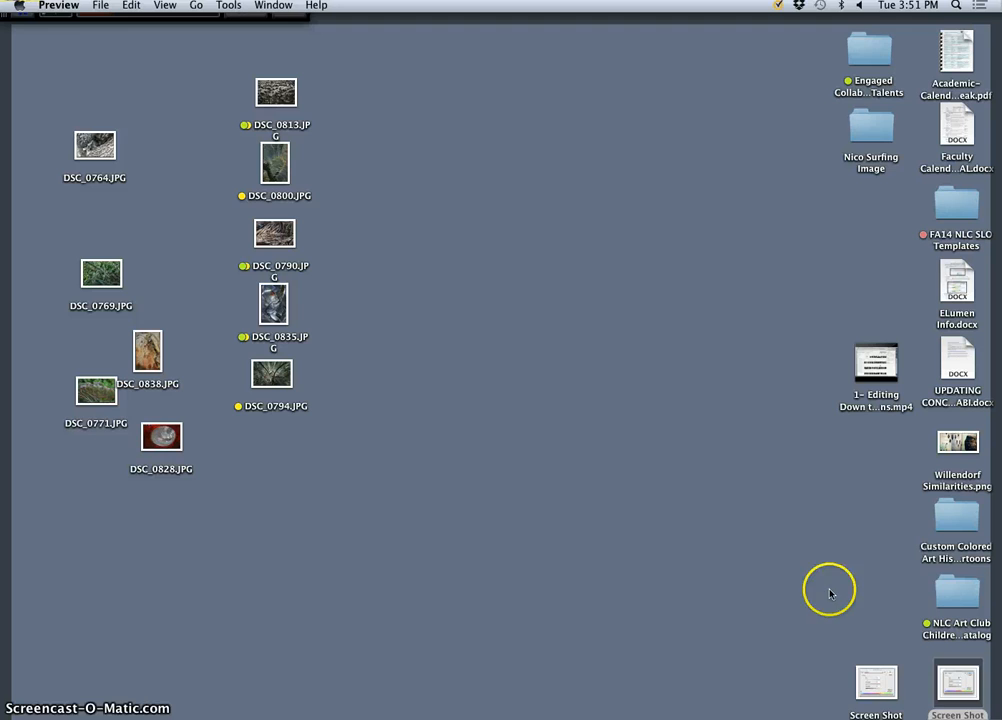
pyautogui.doubleClick(887, 683)
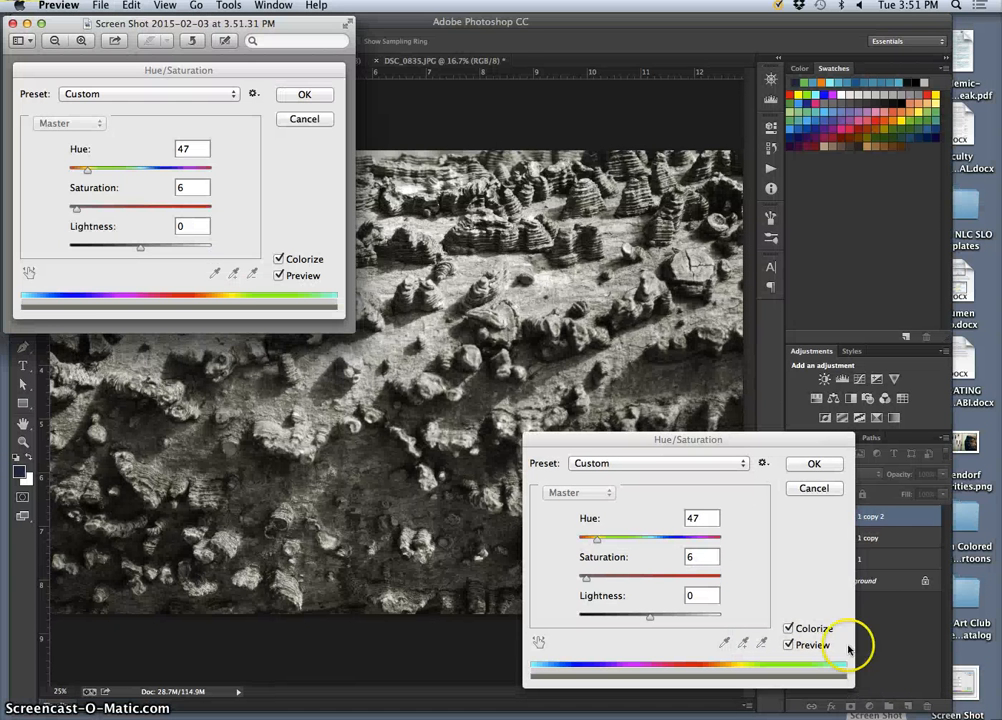
pyautogui.click(541, 447)
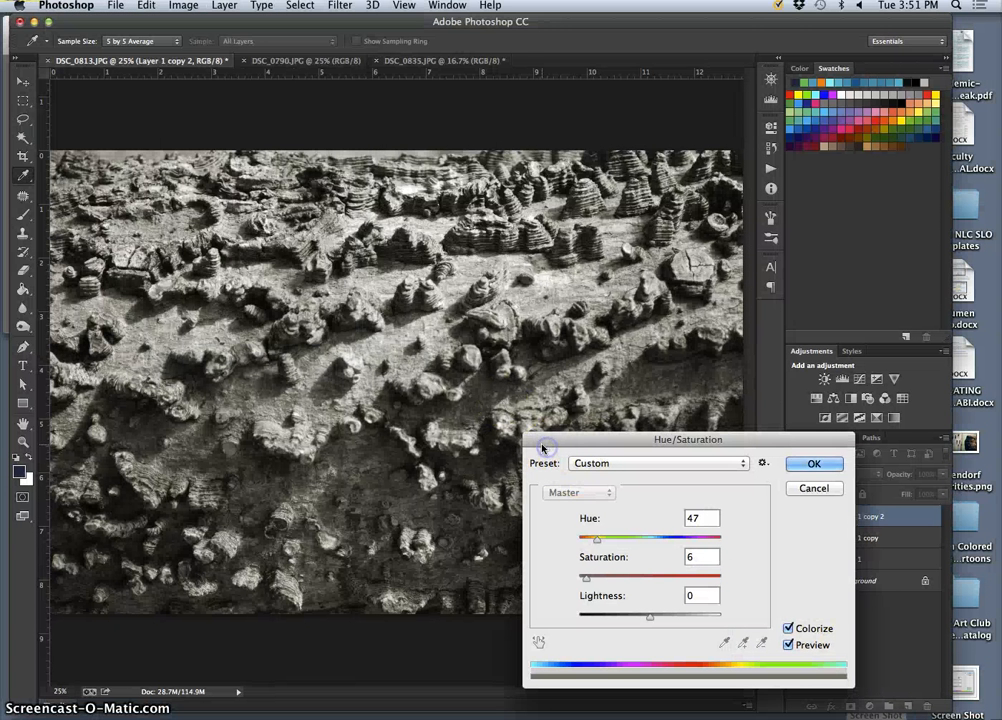
pyautogui.click(814, 463)
pyautogui.press('c')
# Reopen the new screenshot from the desktop to review the recorded Hue/Saturation values, and put its window away.
pyautogui.press('F11')
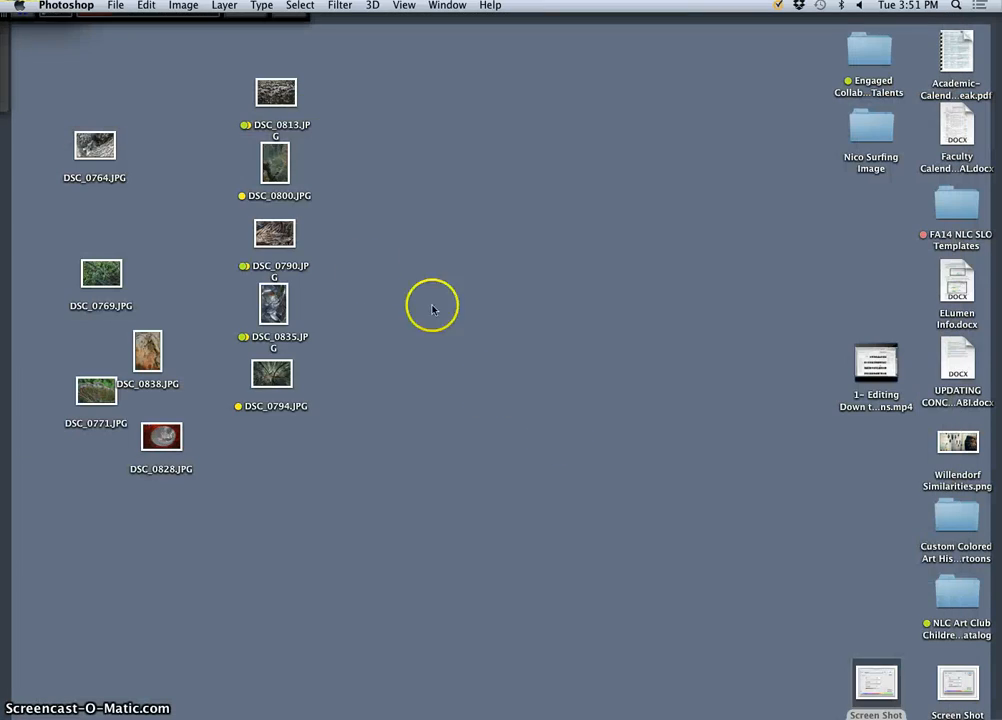
pyautogui.doubleClick(877, 677)
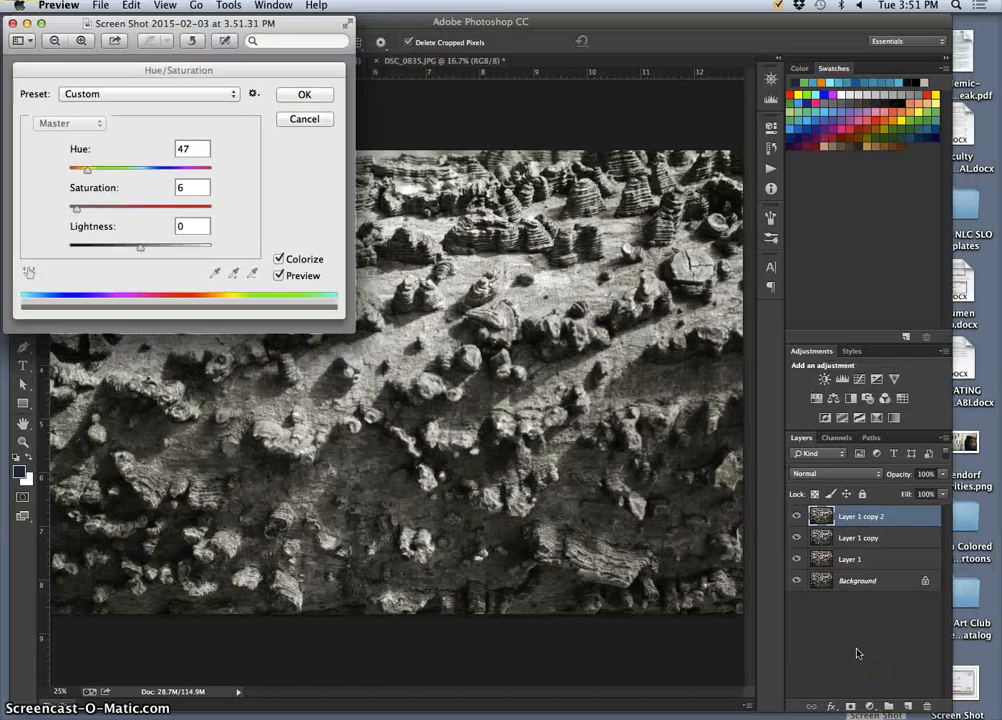
pyautogui.click(28, 24)
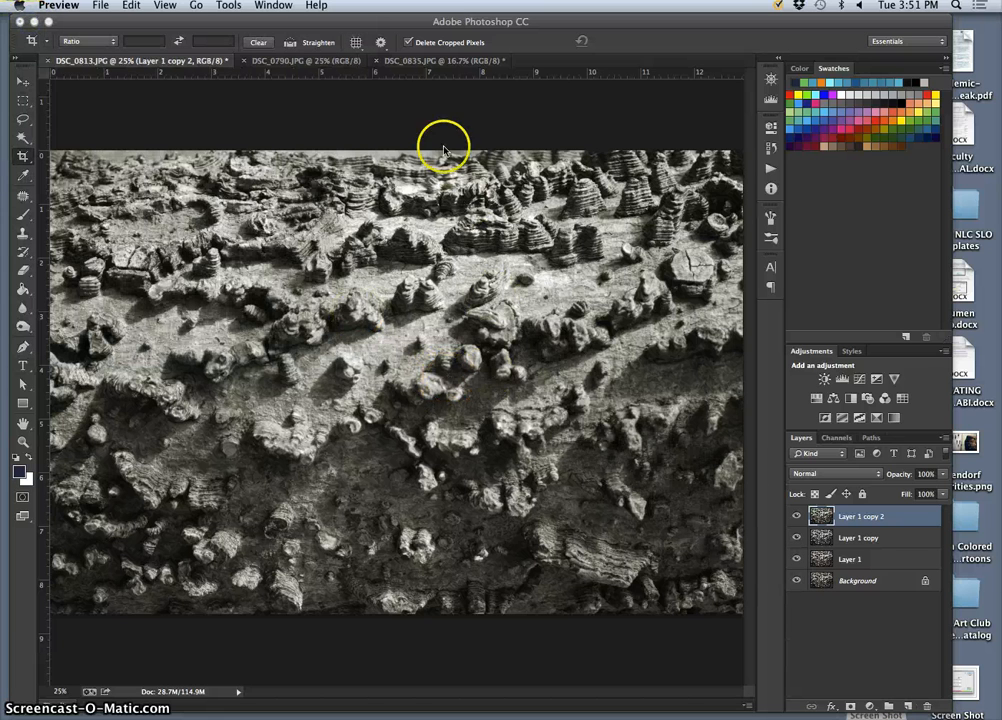
# Save the layered bark photo to the Desktop in Photoshop format, naming it with the creator's first name followed by "texture 1".
pyautogui.click(101, 5)
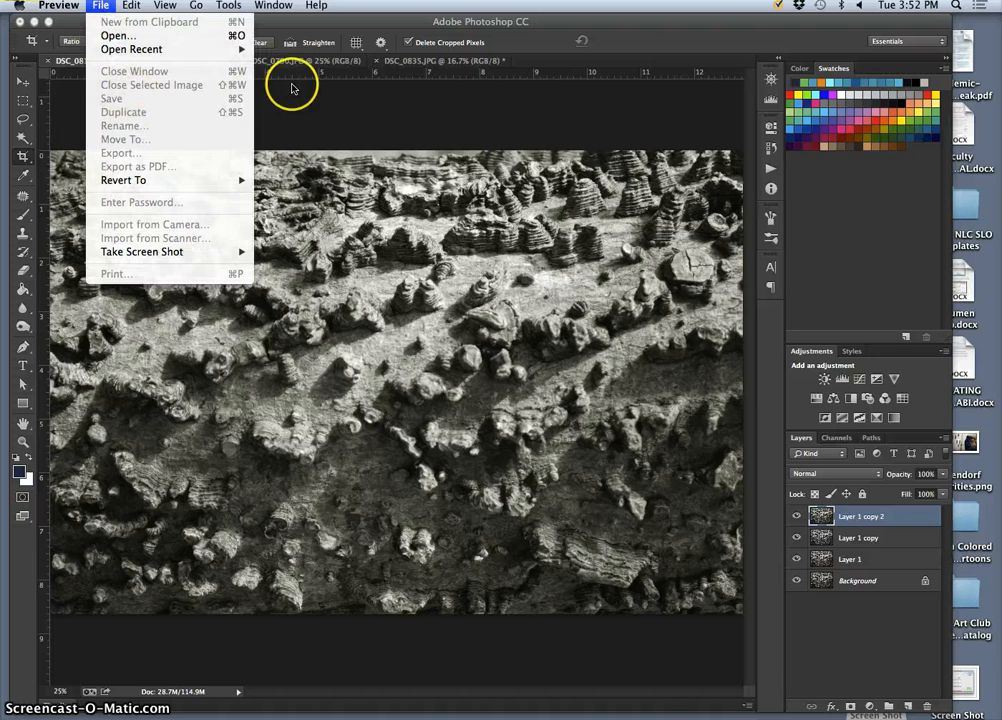
pyautogui.click(270, 109)
pyautogui.click(115, 5)
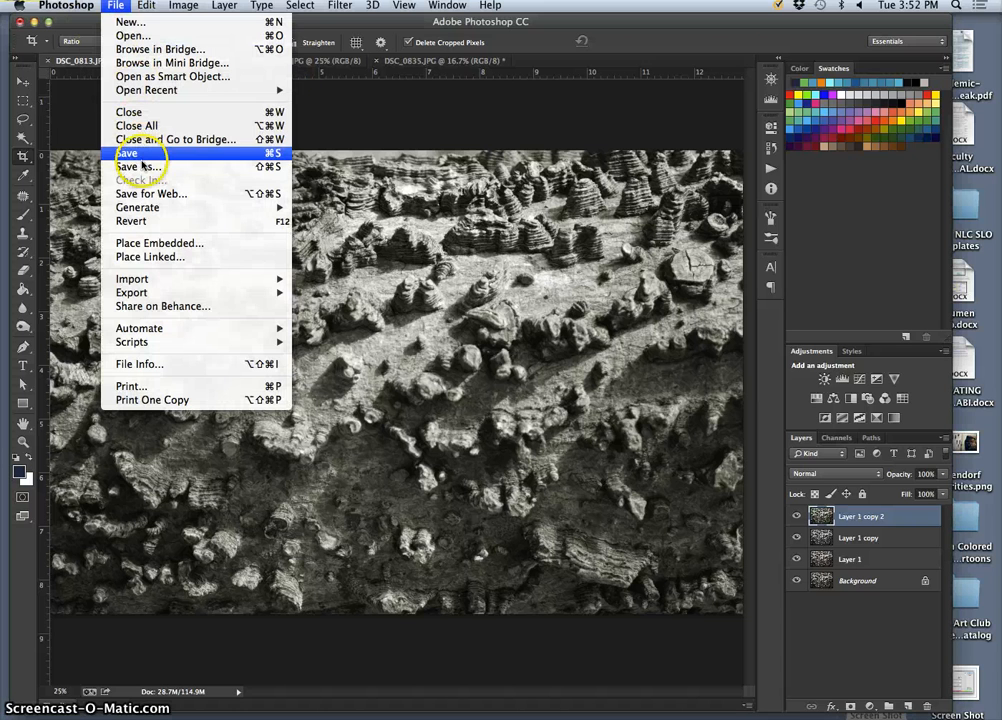
pyautogui.click(210, 167)
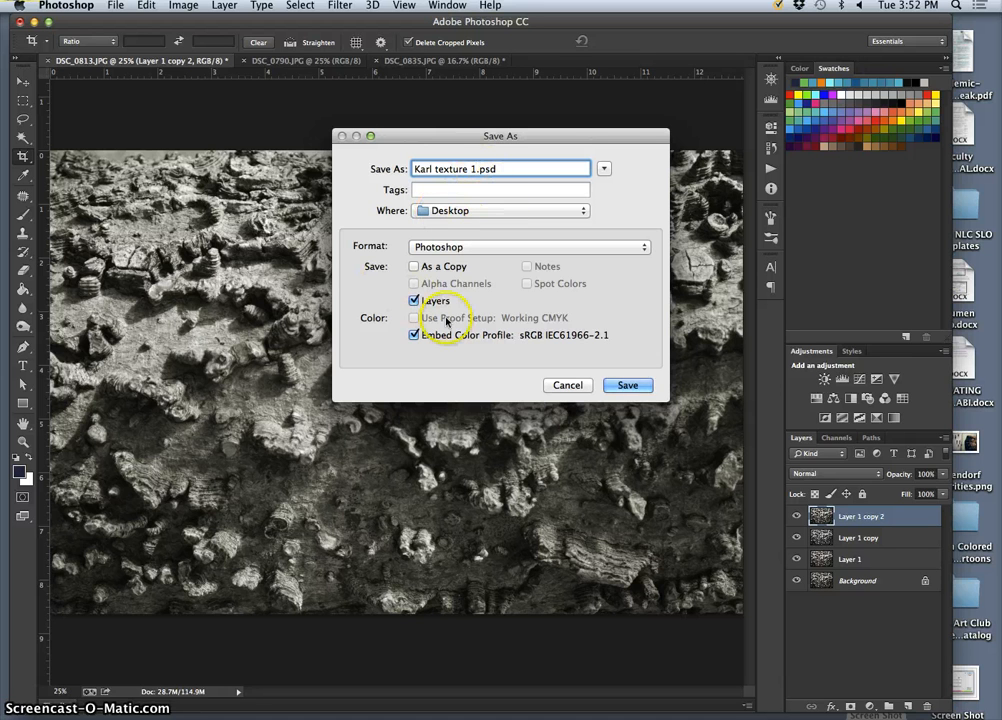
pyautogui.click(624, 385)
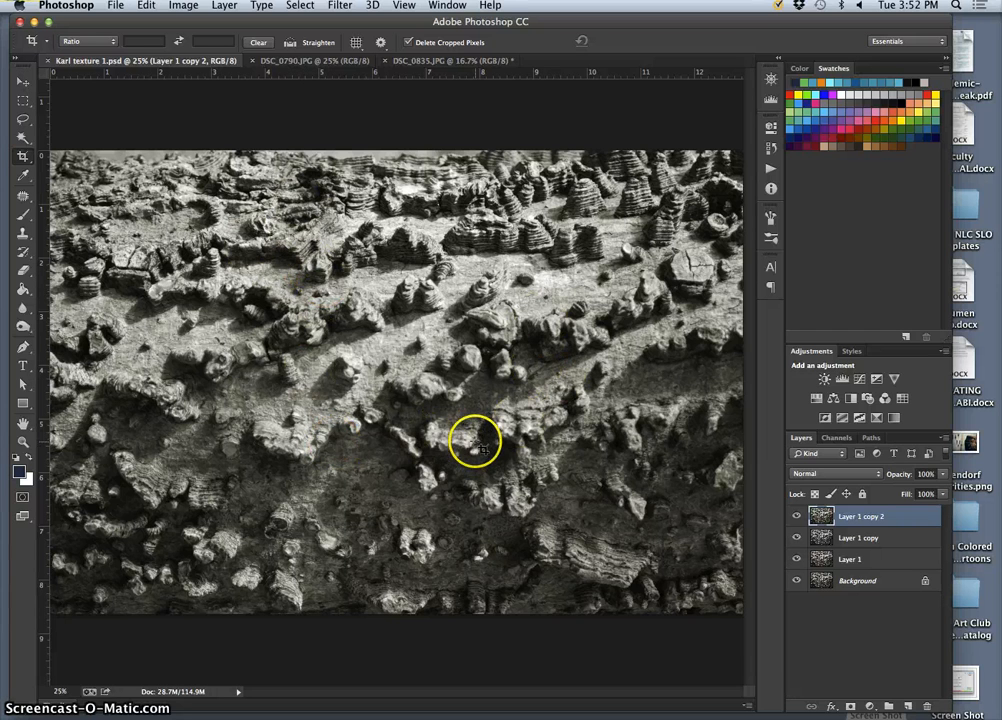
# Duplicate the Background layer of DSC_0790.JPG and apply Levels to the copy, lowering the white input and brightening the midtones.
pyautogui.click(316, 62)
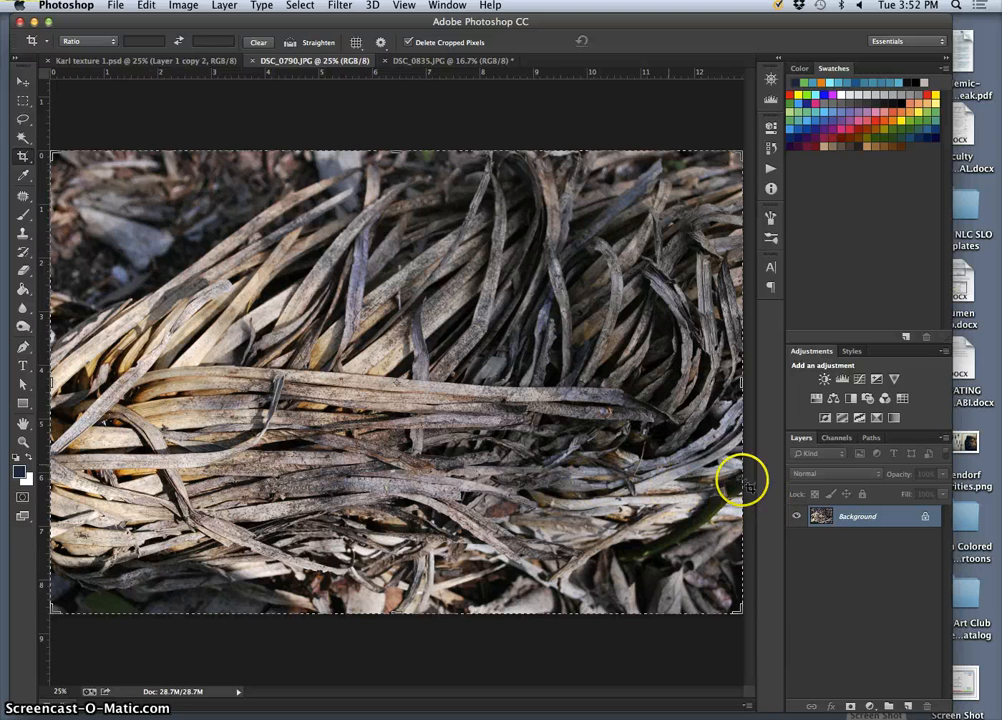
pyautogui.press('super+j')
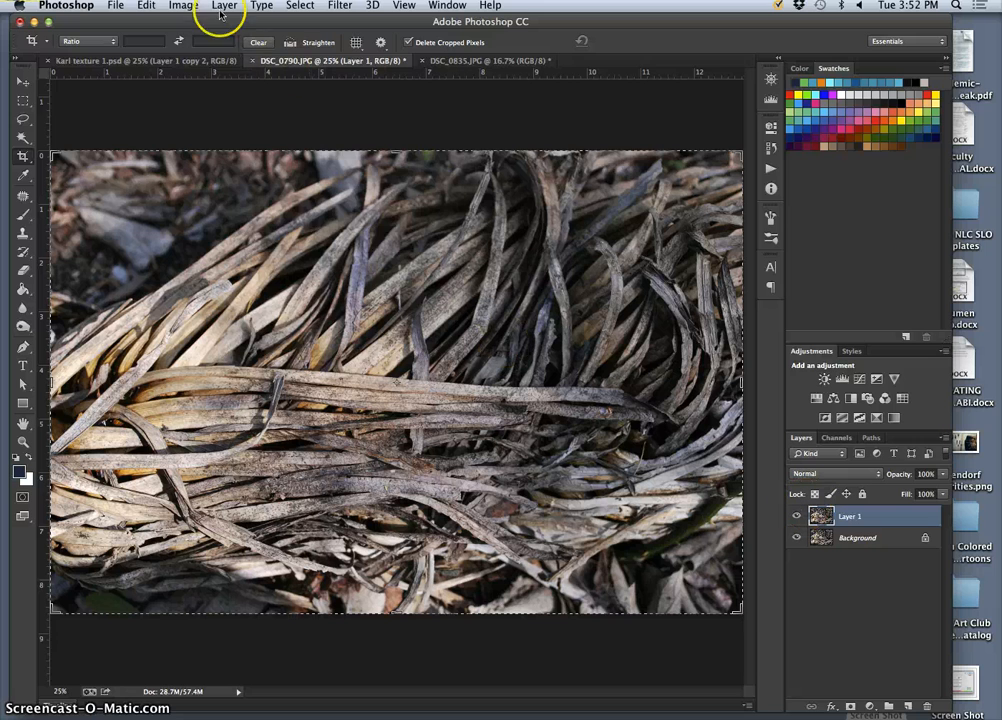
pyautogui.click(183, 6)
pyautogui.moveTo(230, 42)
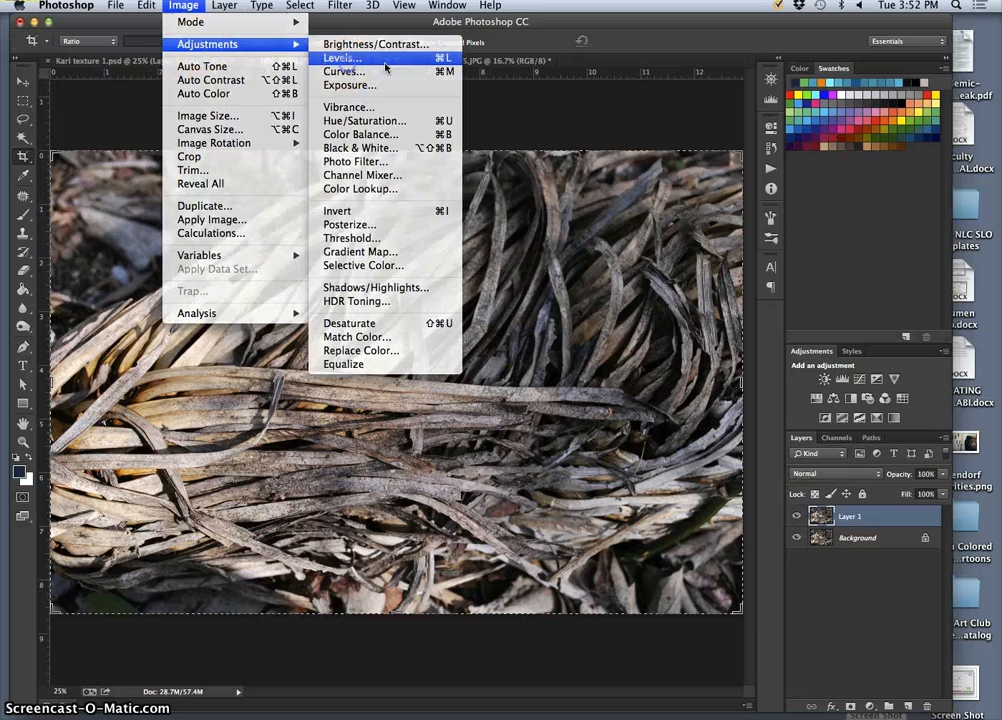
pyautogui.click(380, 60)
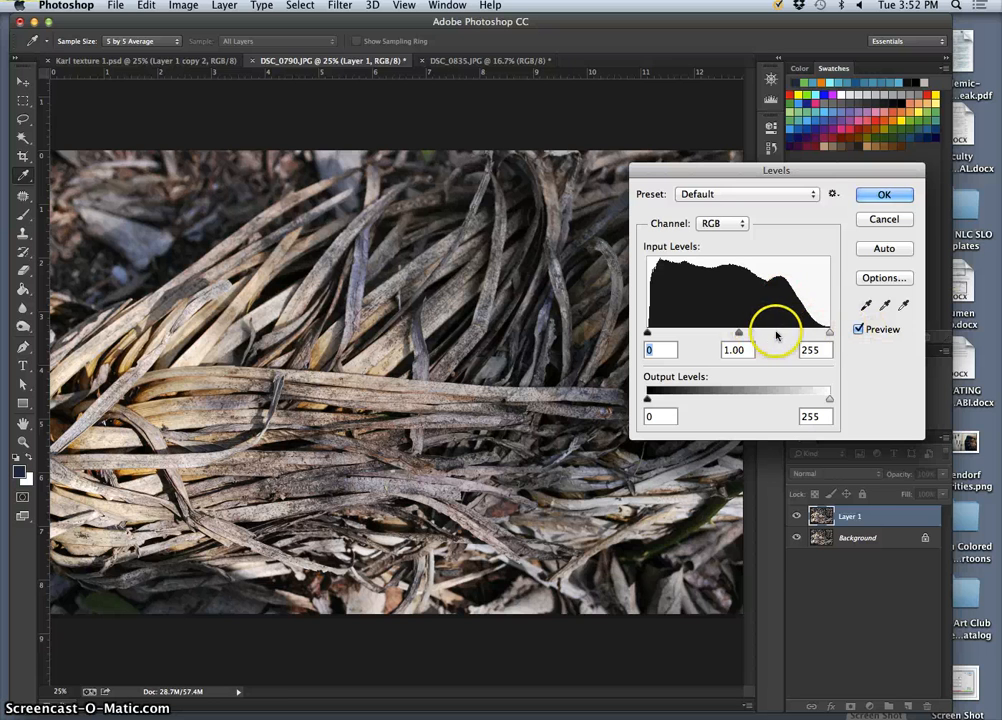
pyautogui.moveTo(829, 333); pyautogui.dragTo(817, 334)
pyautogui.moveTo(733, 334); pyautogui.dragTo(723, 334)
pyautogui.click(867, 193)
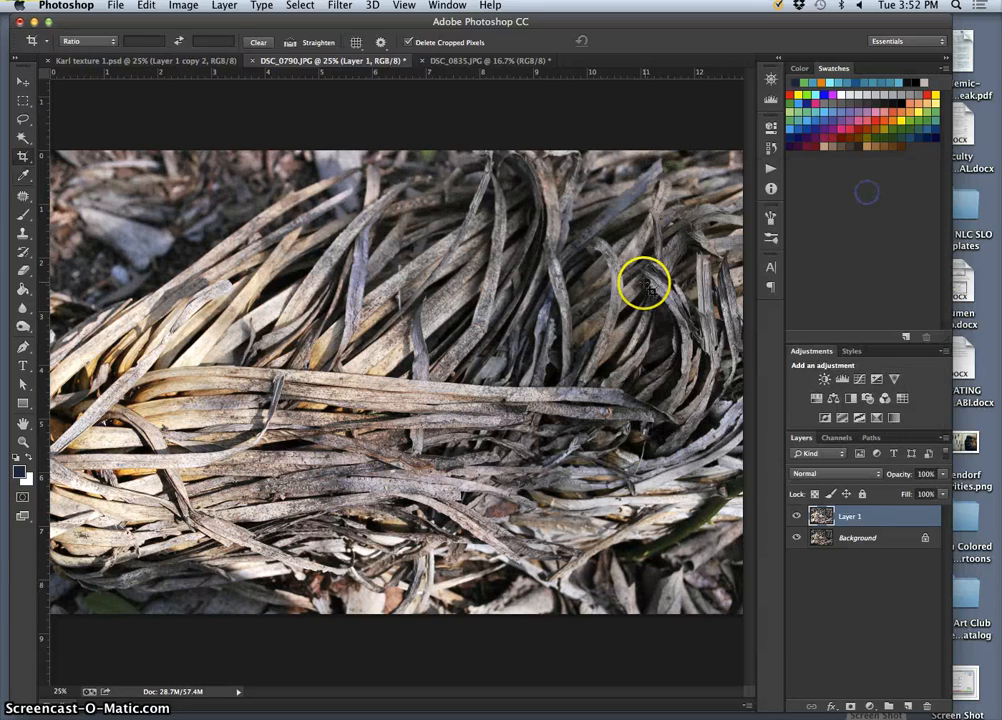
# Duplicate the Levels-corrected layer of DSC_0790.JPG and fully desaturate the copy with Hue/Saturation.
pyautogui.press('super+j')
pyautogui.click(183, 5)
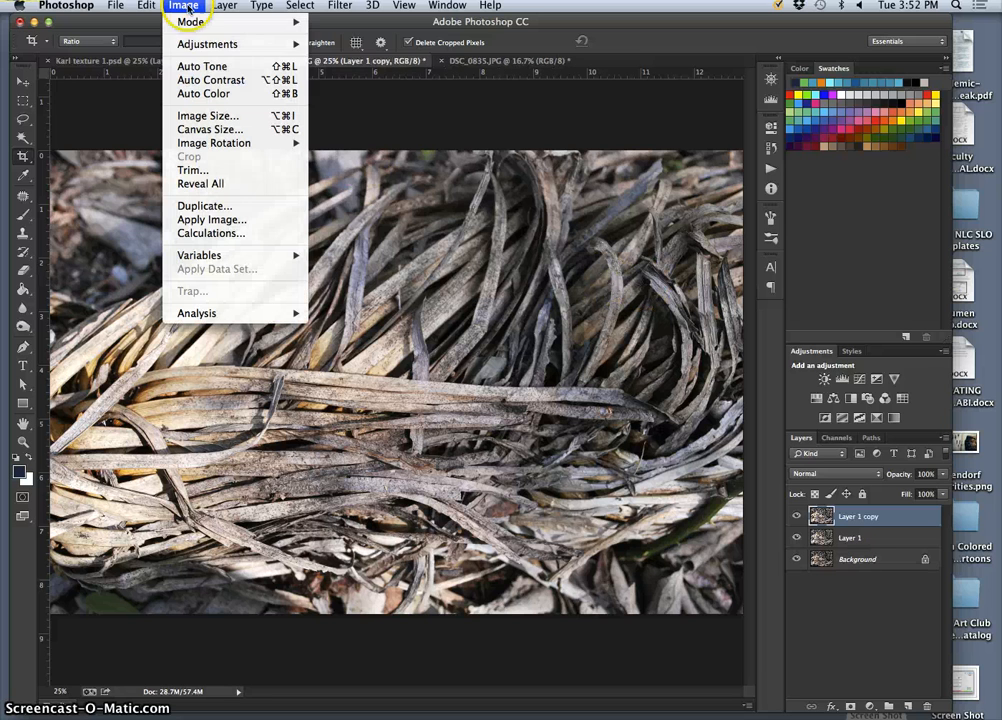
pyautogui.moveTo(199, 48)
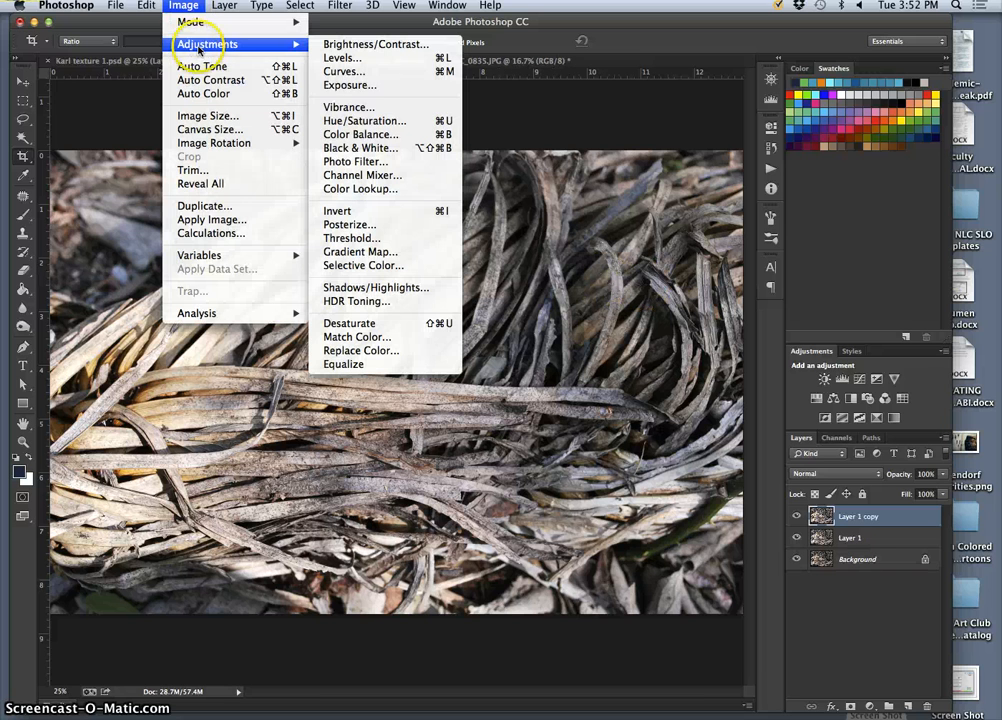
pyautogui.click(409, 122)
pyautogui.moveTo(650, 580); pyautogui.dragTo(565, 578)
pyautogui.click(790, 464)
pyautogui.press('c')
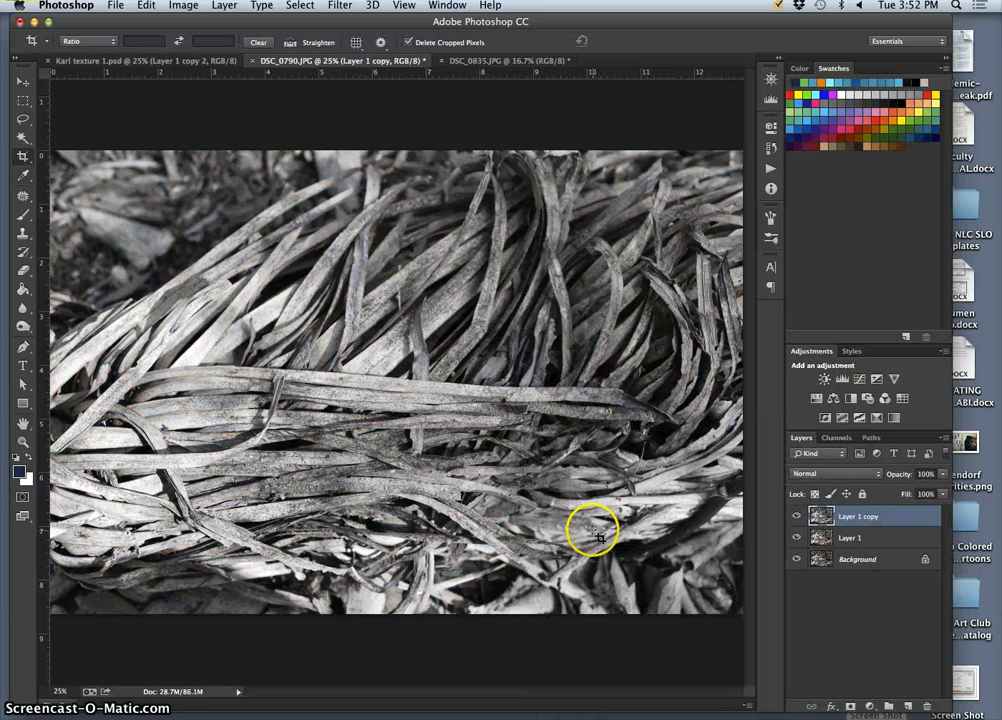
# Duplicate the desaturated layer of DSC_0790.JPG and turn on Colorize for the copy in Hue/Saturation.
pyautogui.press('super+j')
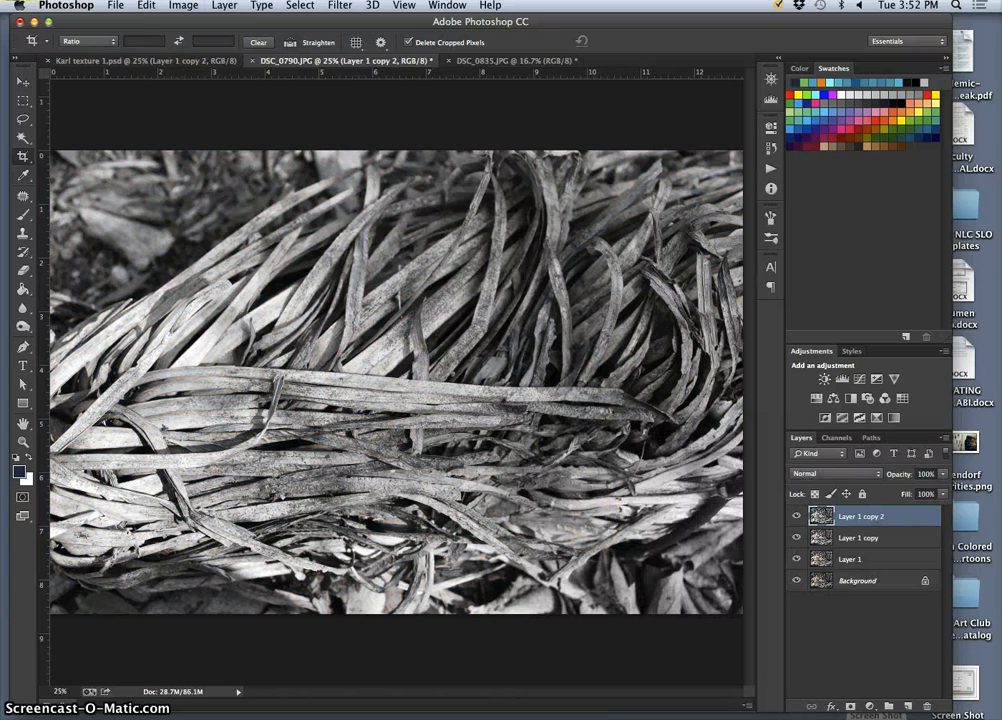
pyautogui.click(183, 5)
pyautogui.moveTo(212, 38)
pyautogui.click(360, 121)
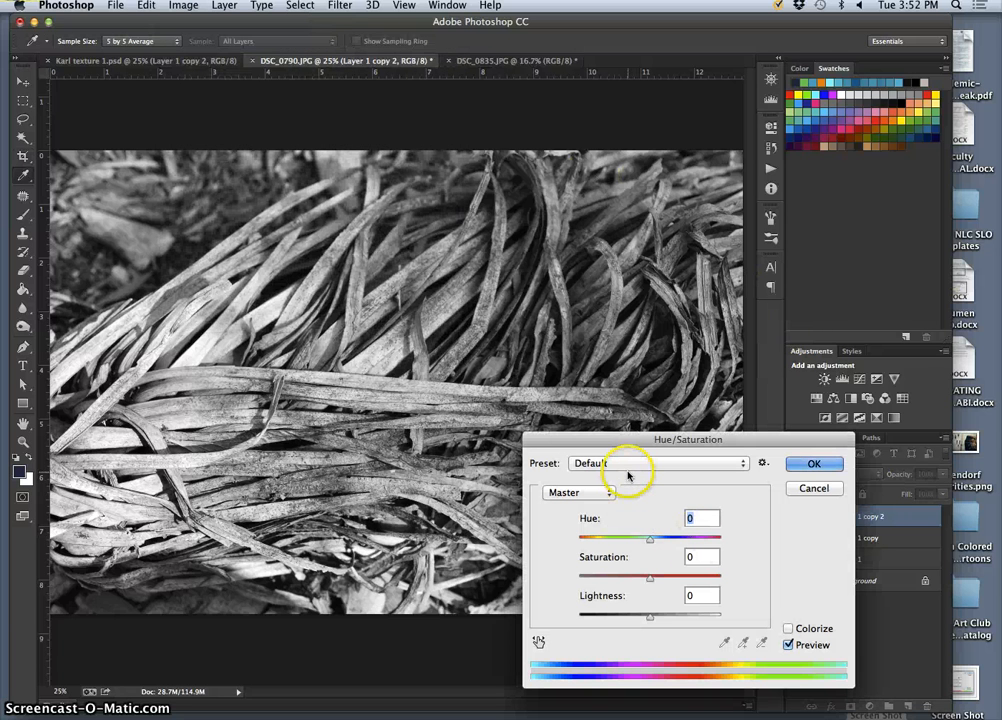
pyautogui.click(630, 468)
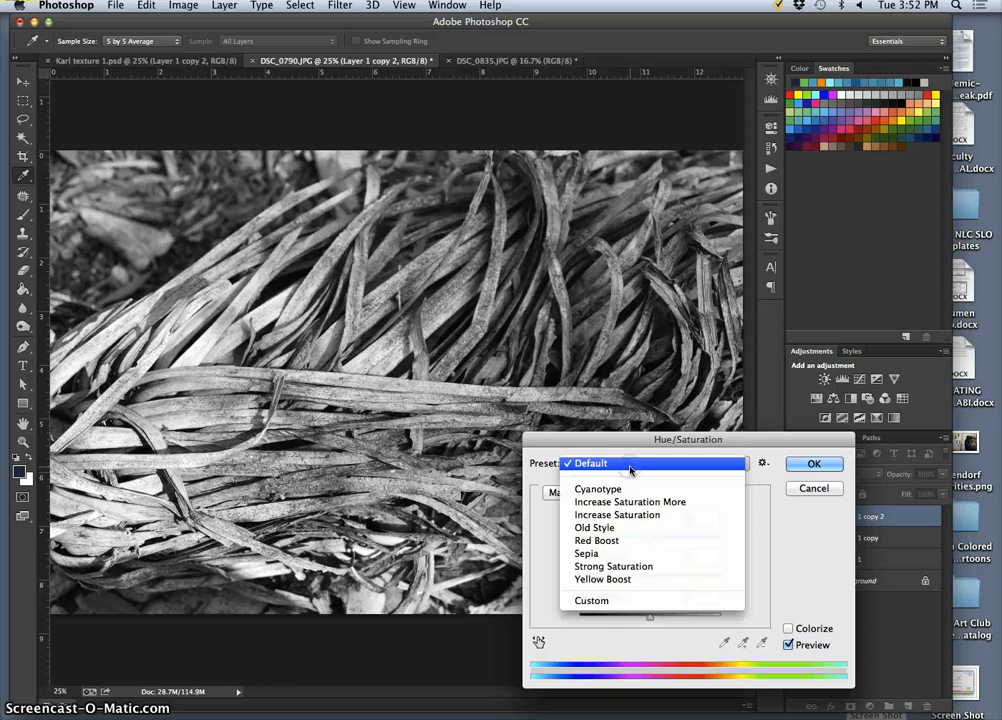
pyautogui.click(633, 465)
pyautogui.click(788, 628)
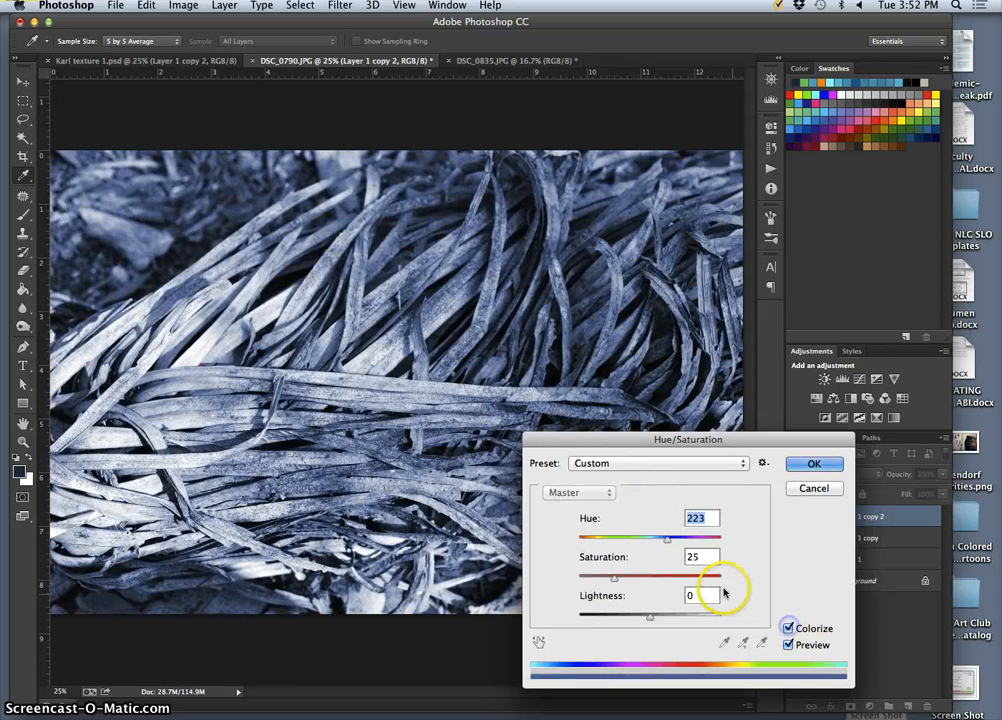
# Open the saved Hue/Saturation screenshot from the desktop to check the recorded Colorize values.
pyautogui.press('F11')
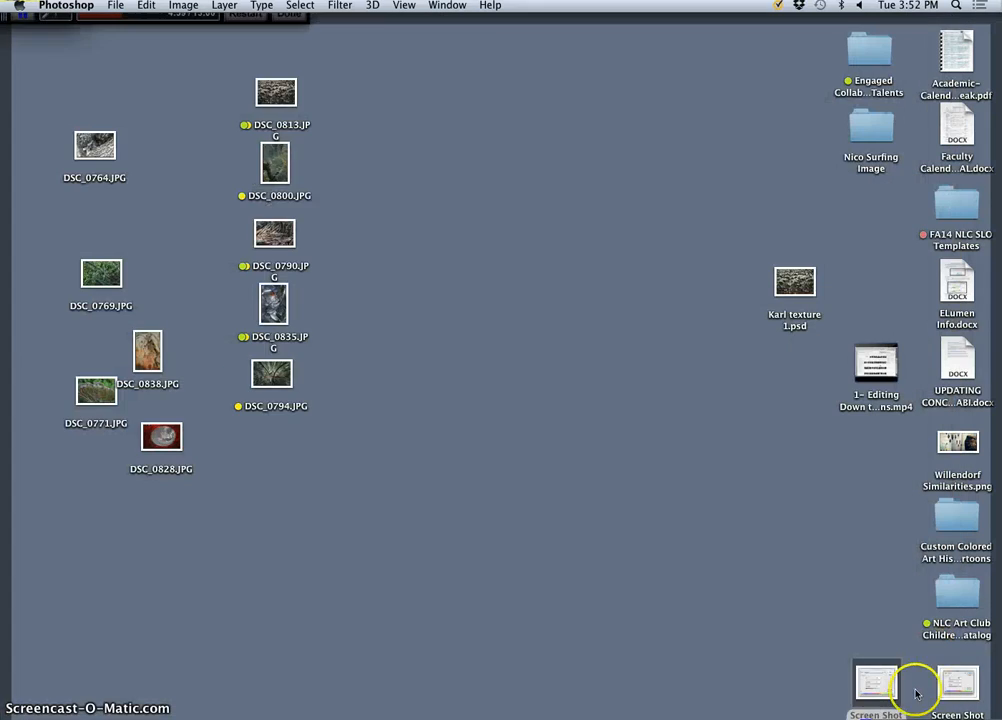
pyautogui.doubleClick(878, 692)
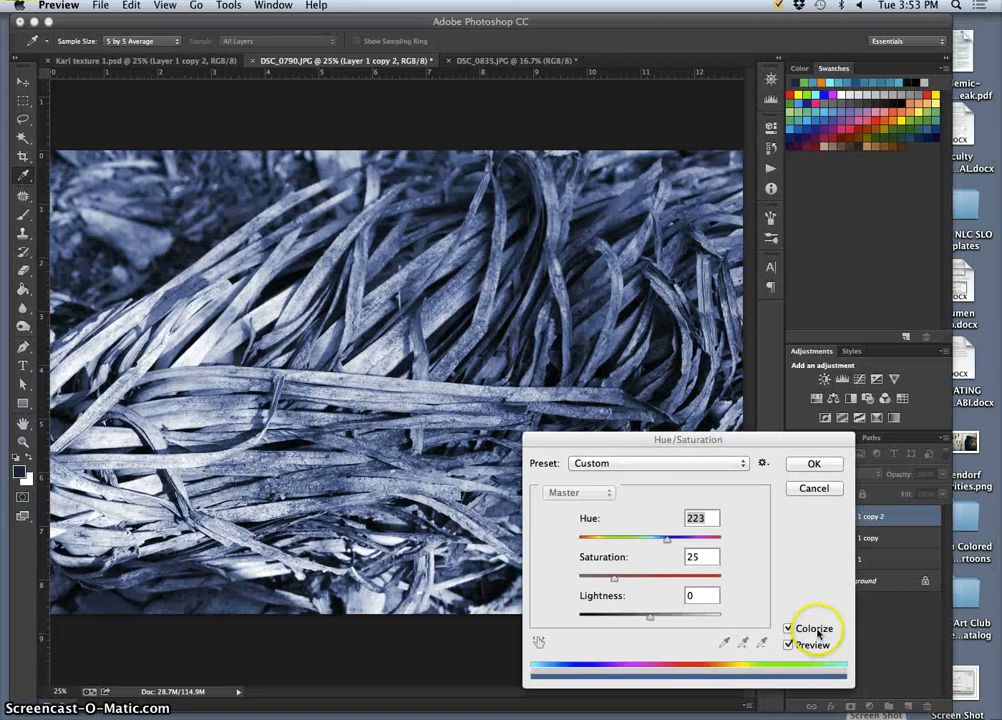
pyautogui.press('F11')
pyautogui.click(863, 662)
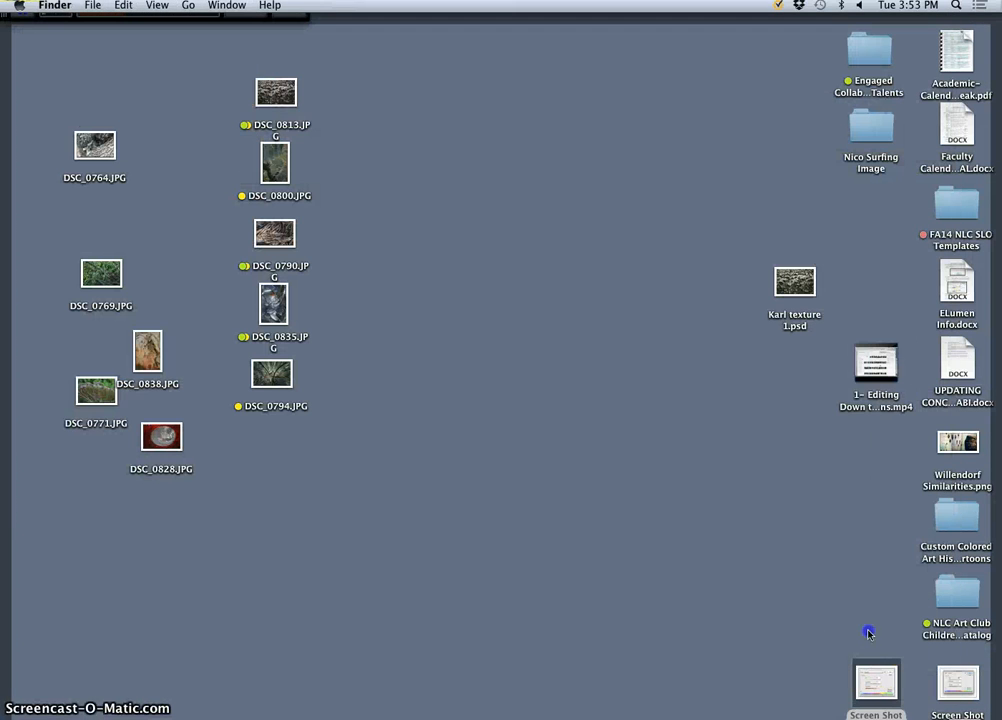
pyautogui.click(900, 705)
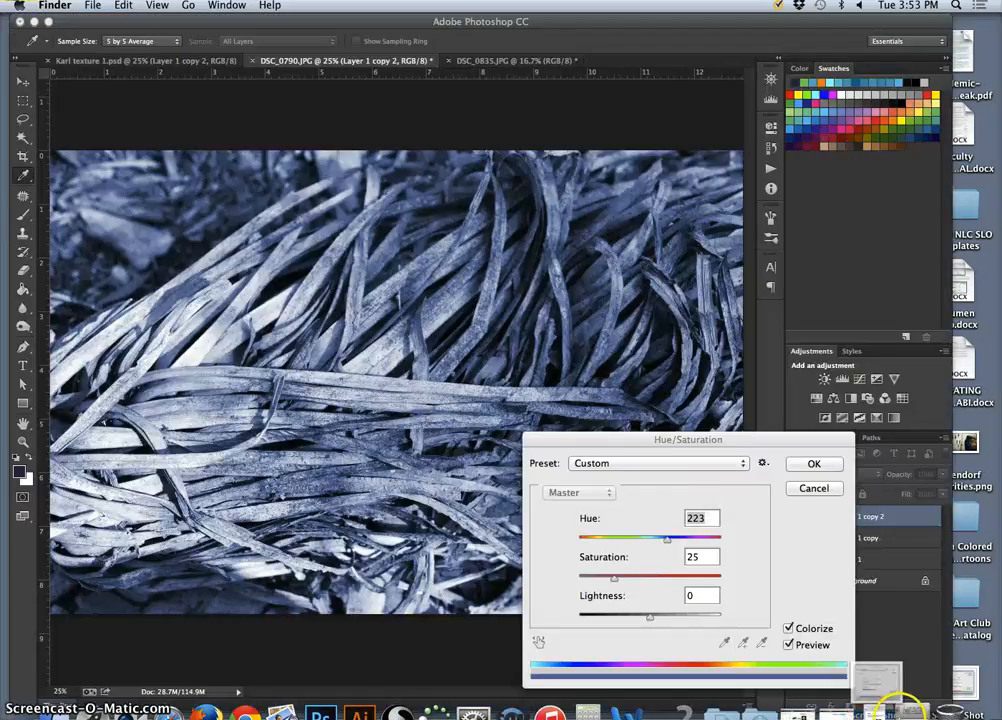
pyautogui.press('F11')
pyautogui.press('F11')
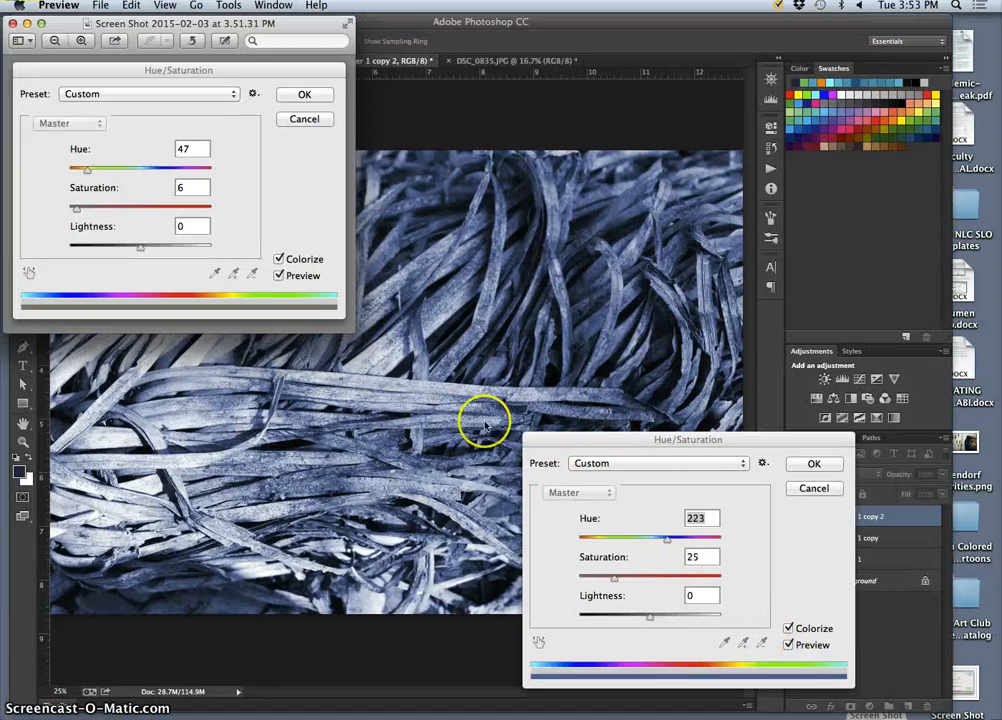
# Tint the top layer of DSC_0790.JPG with Hue 47 and Saturation 6, and apply the adjustment.
pyautogui.click(667, 543)
pyautogui.click(652, 543)
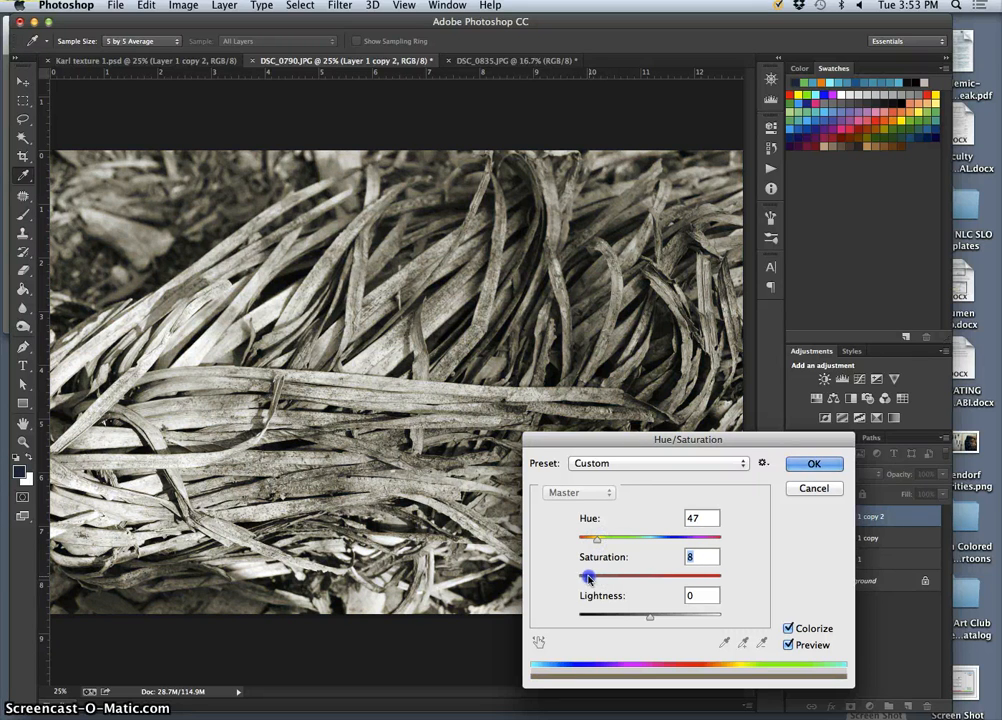
pyautogui.moveTo(589, 578); pyautogui.dragTo(586, 578)
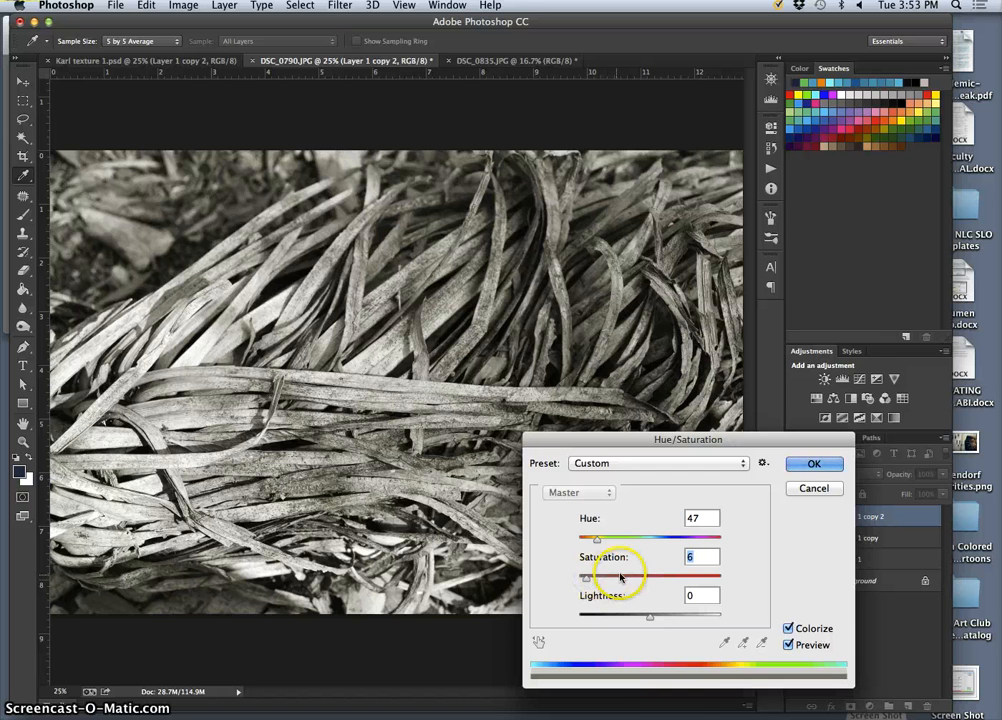
pyautogui.click(800, 465)
pyautogui.press('c')
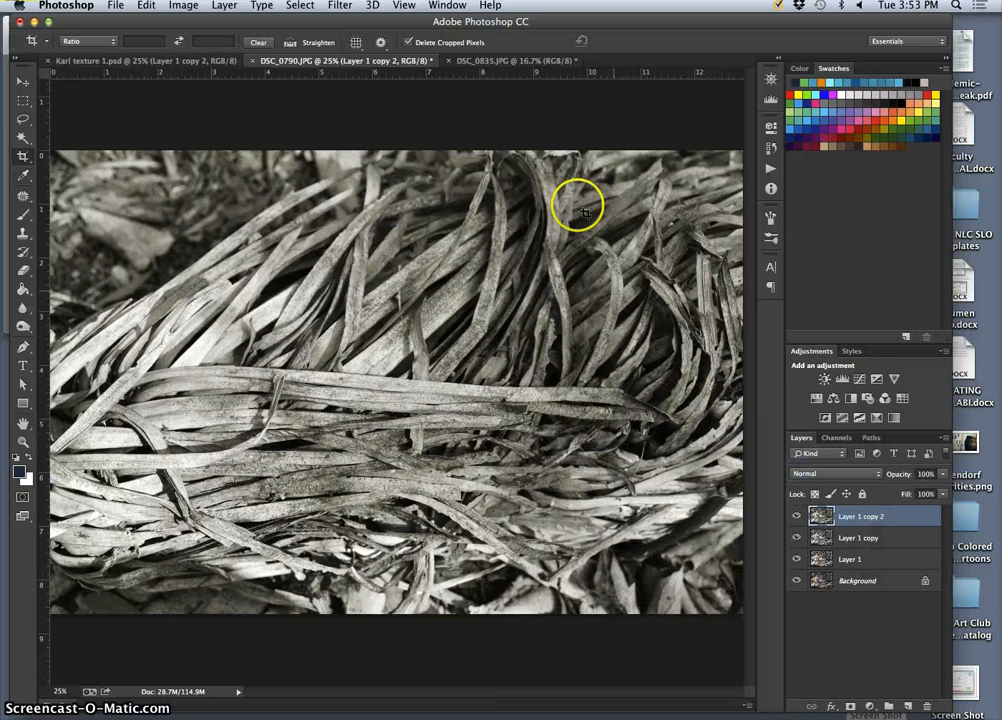
# Save the layered DSC_0790.JPG to the Desktop in Photoshop format, naming it with the creator's first name followed by "texture 2".
pyautogui.click(480, 60)
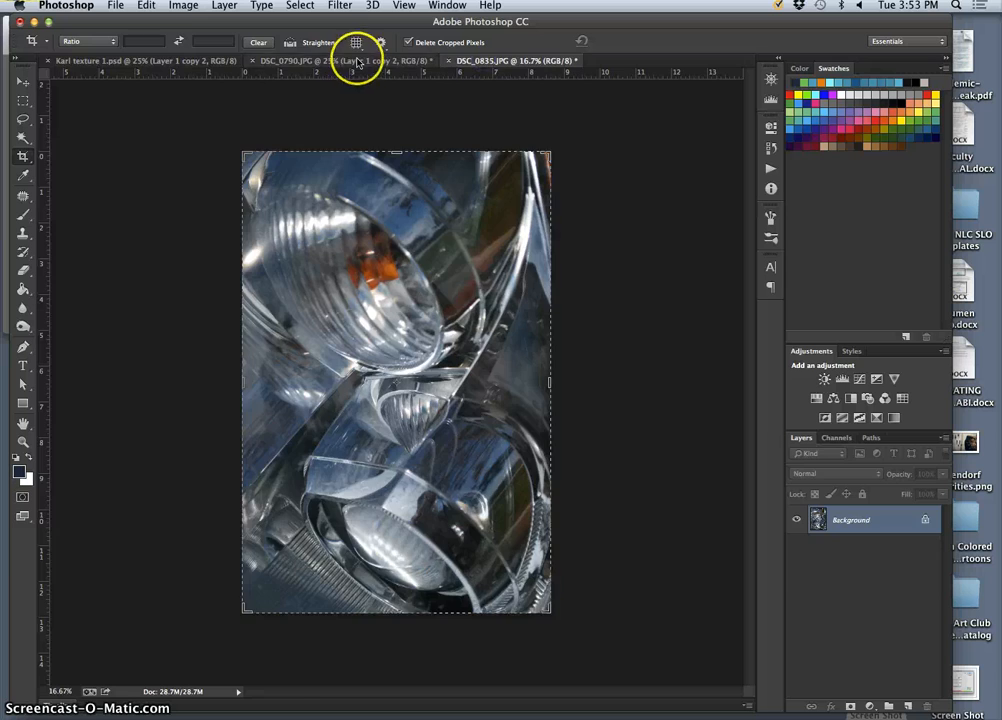
pyautogui.click(357, 62)
pyautogui.click(191, 63)
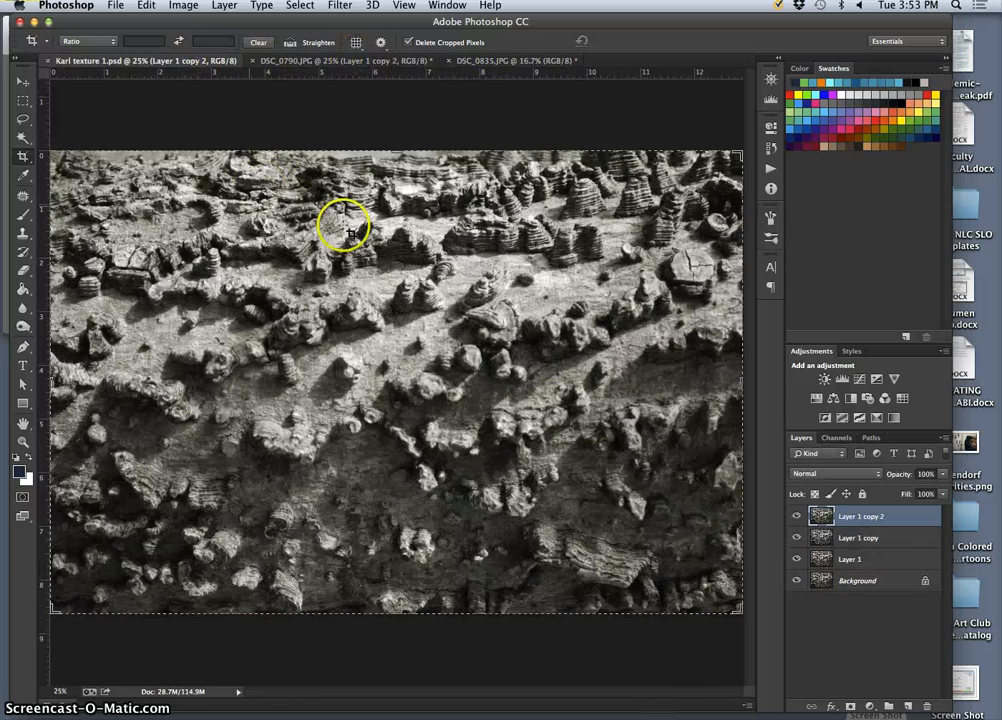
pyautogui.click(342, 62)
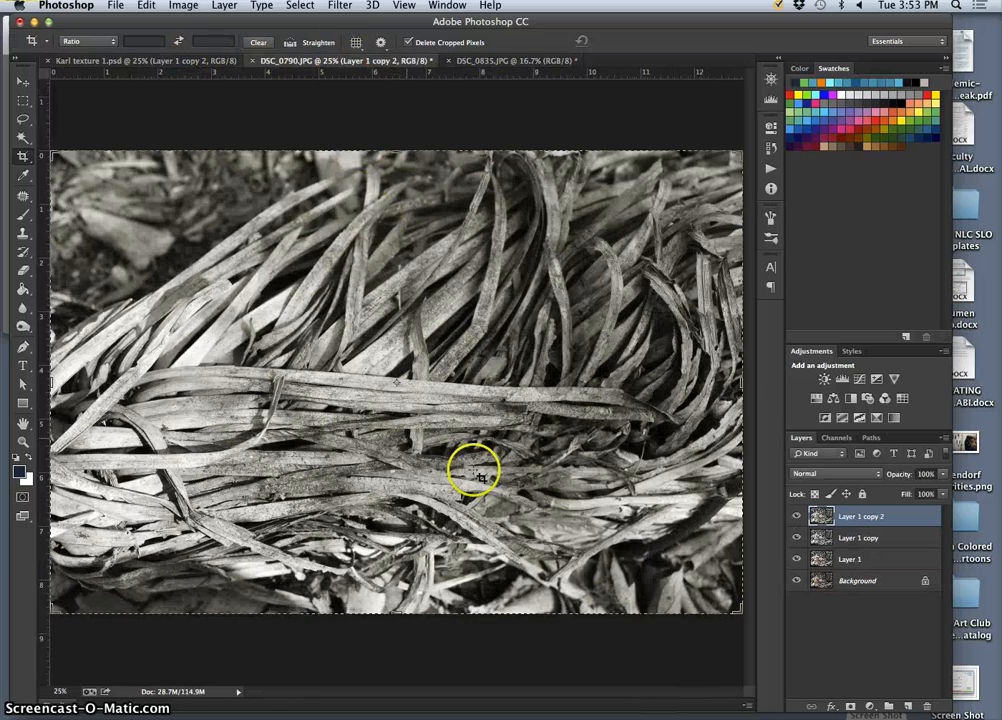
pyautogui.click(491, 62)
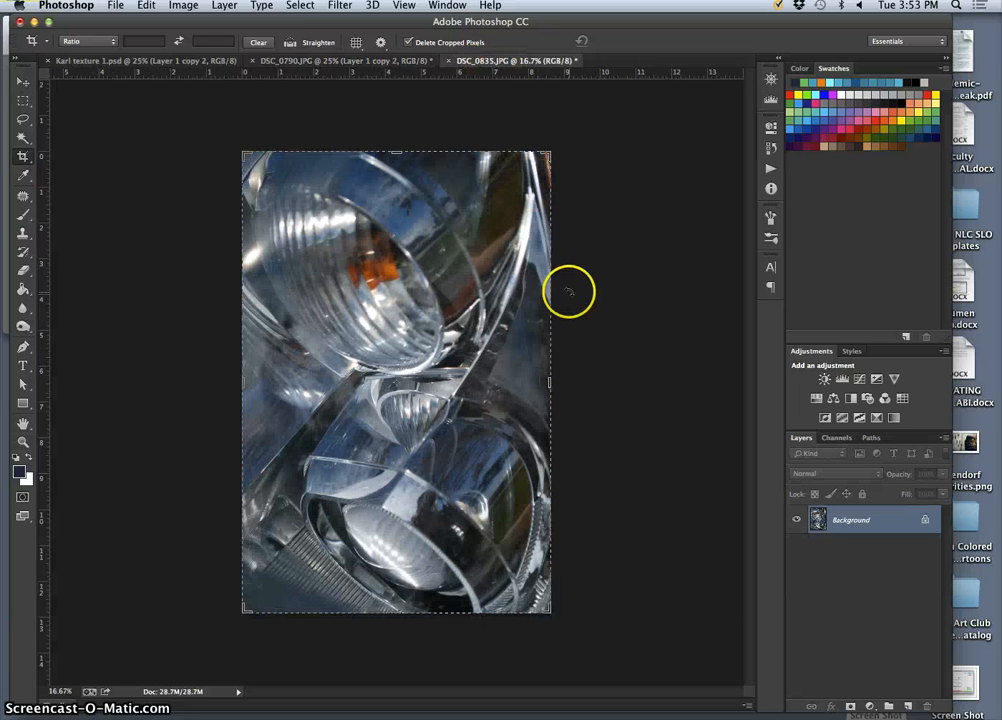
pyautogui.click(300, 61)
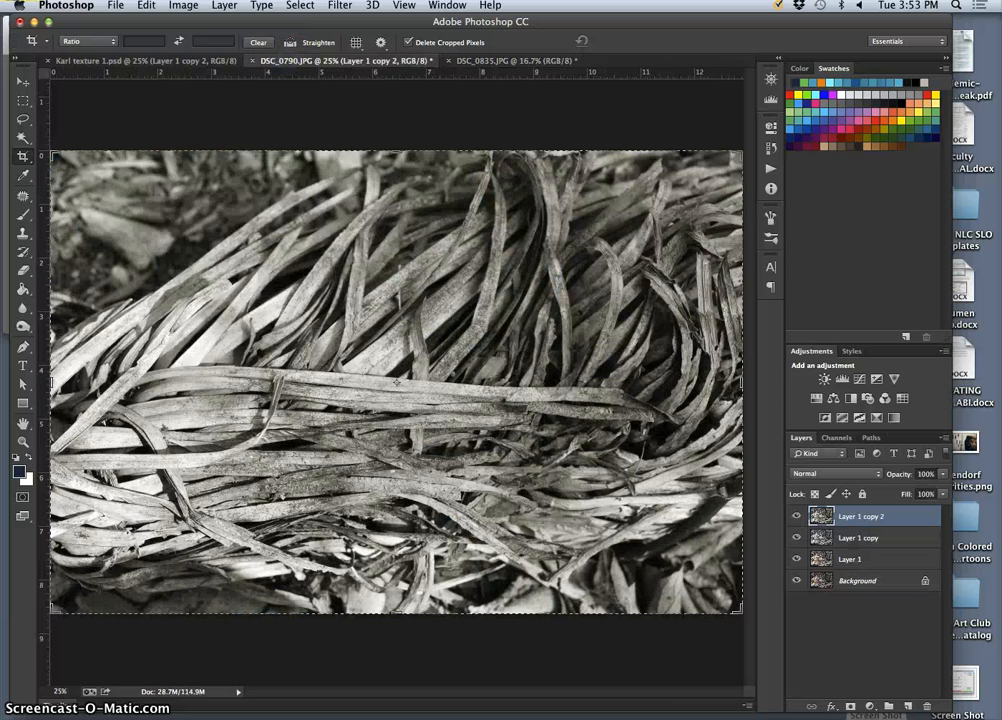
pyautogui.click(115, 5)
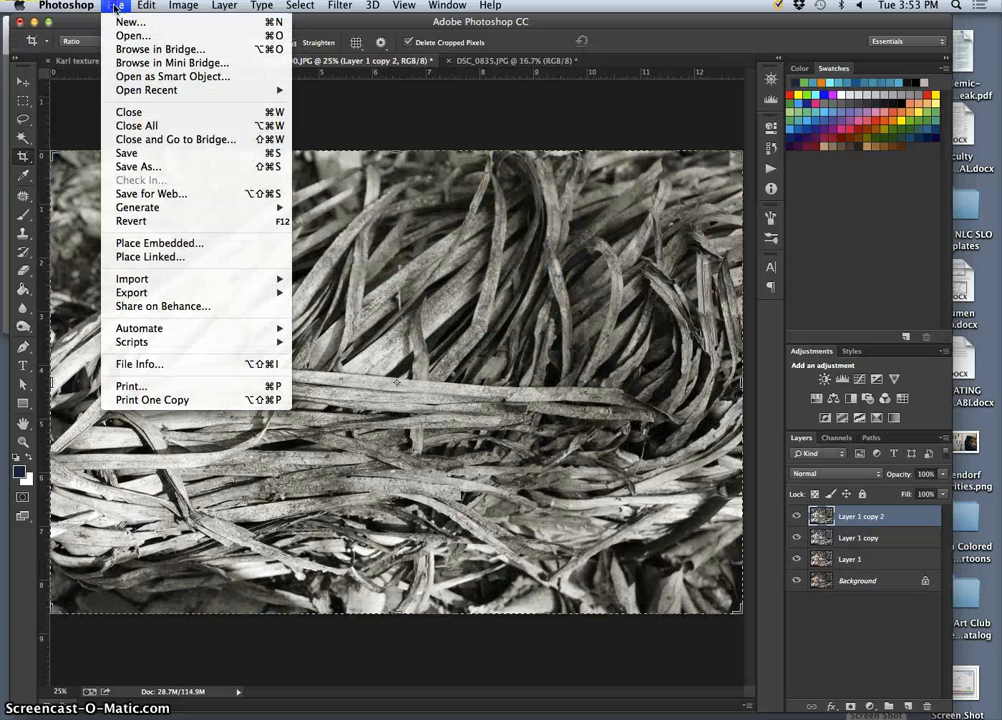
pyautogui.click(158, 167)
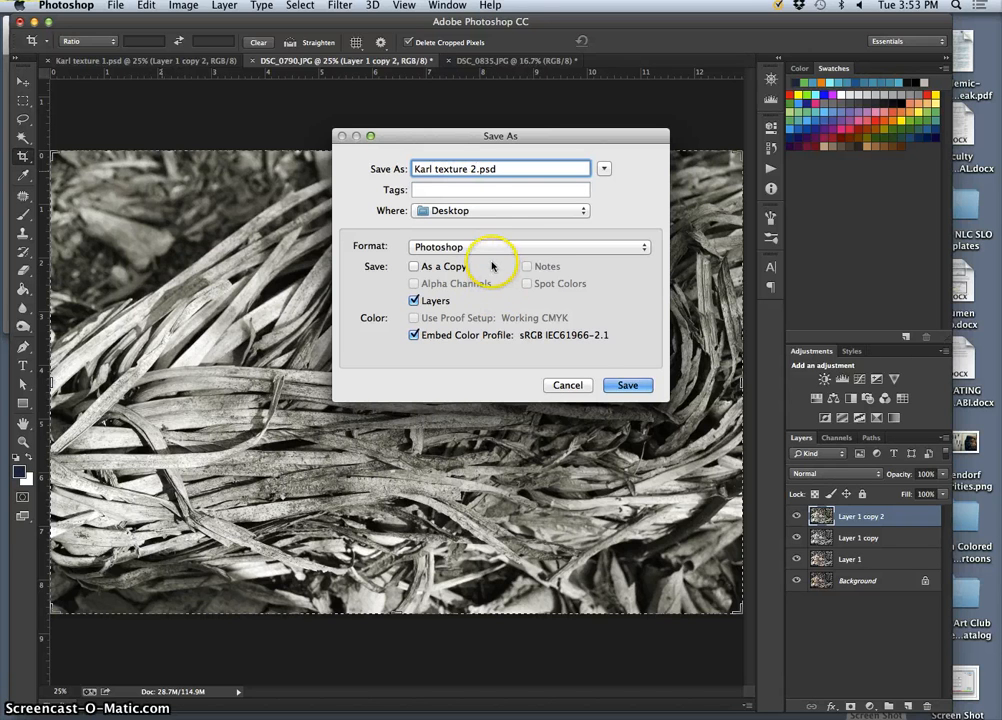
pyautogui.click(628, 378)
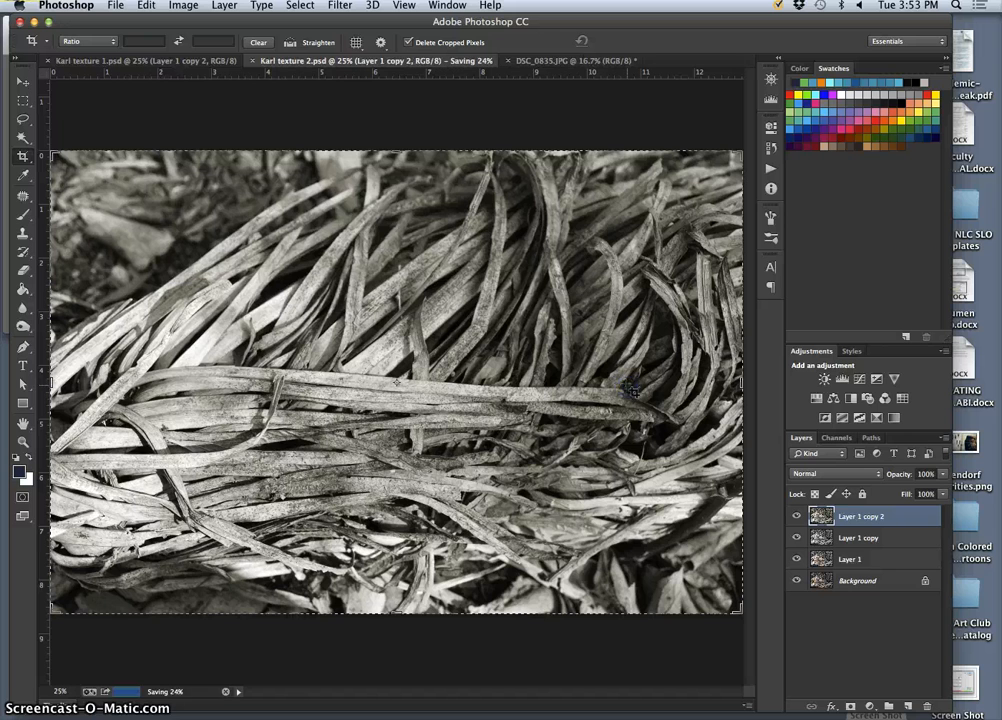
# Duplicate the Background layer of DSC_0835.JPG and apply Levels to the copy with black input 18, midtones 1.22 and white output 254.
pyautogui.click(563, 62)
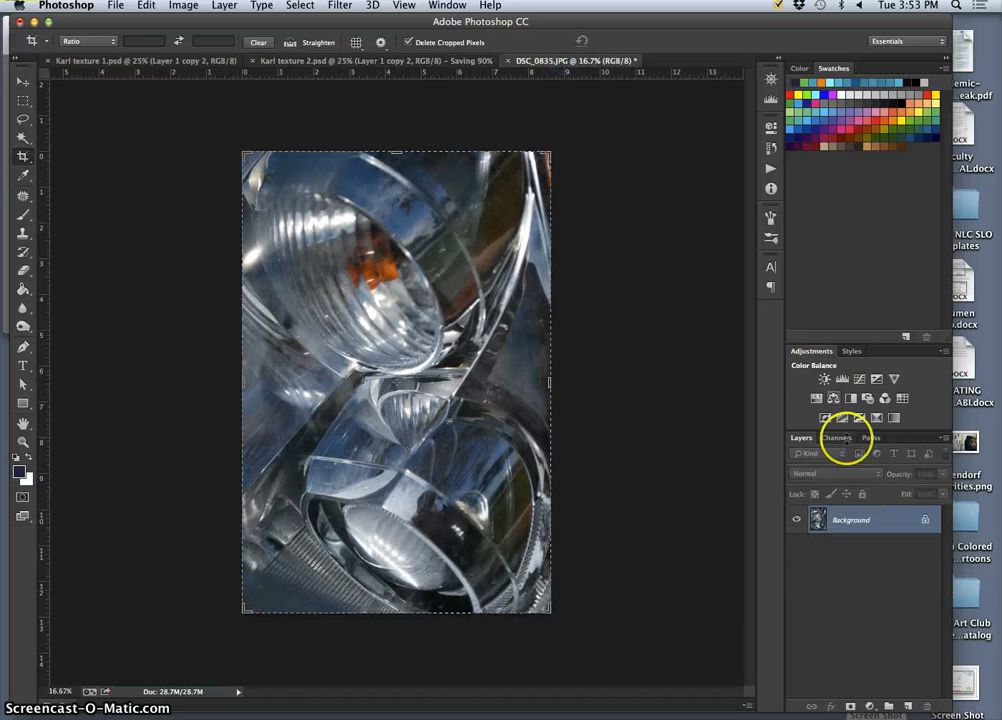
pyautogui.hotkey('ctrl', 'j')
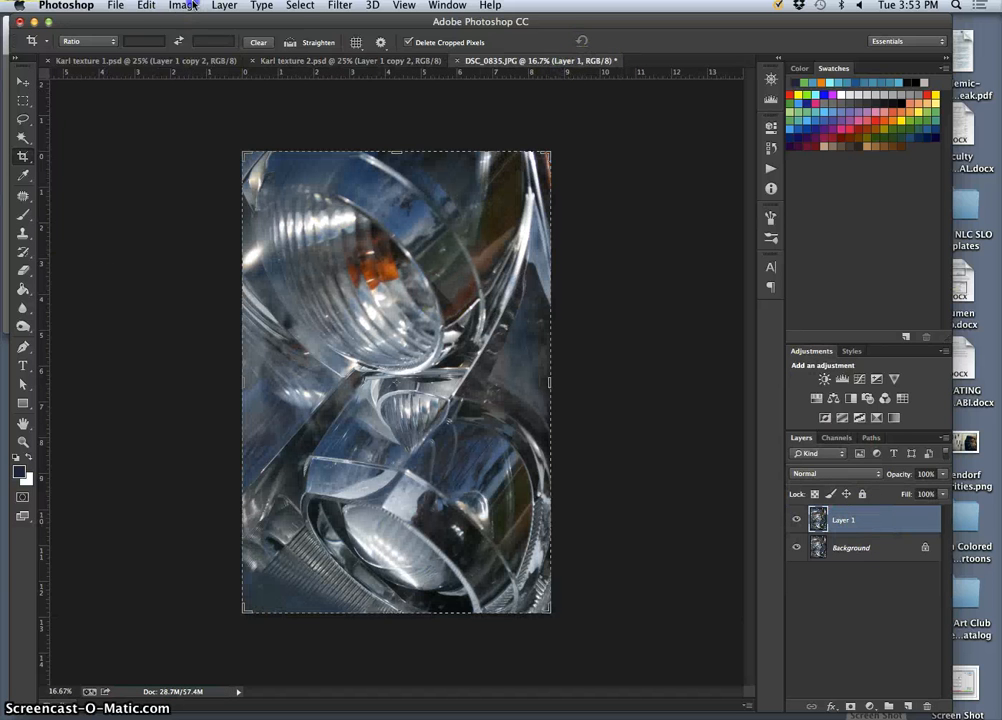
pyautogui.click(188, 6)
pyautogui.moveTo(225, 44)
pyautogui.click(372, 58)
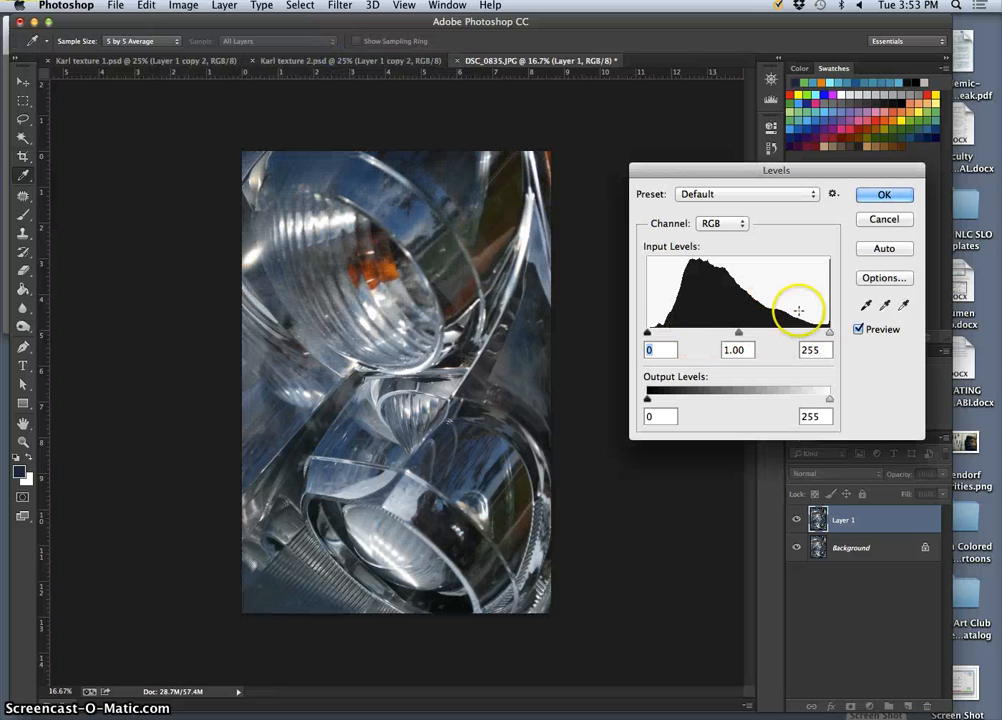
pyautogui.moveTo(648, 334); pyautogui.dragTo(656, 334)
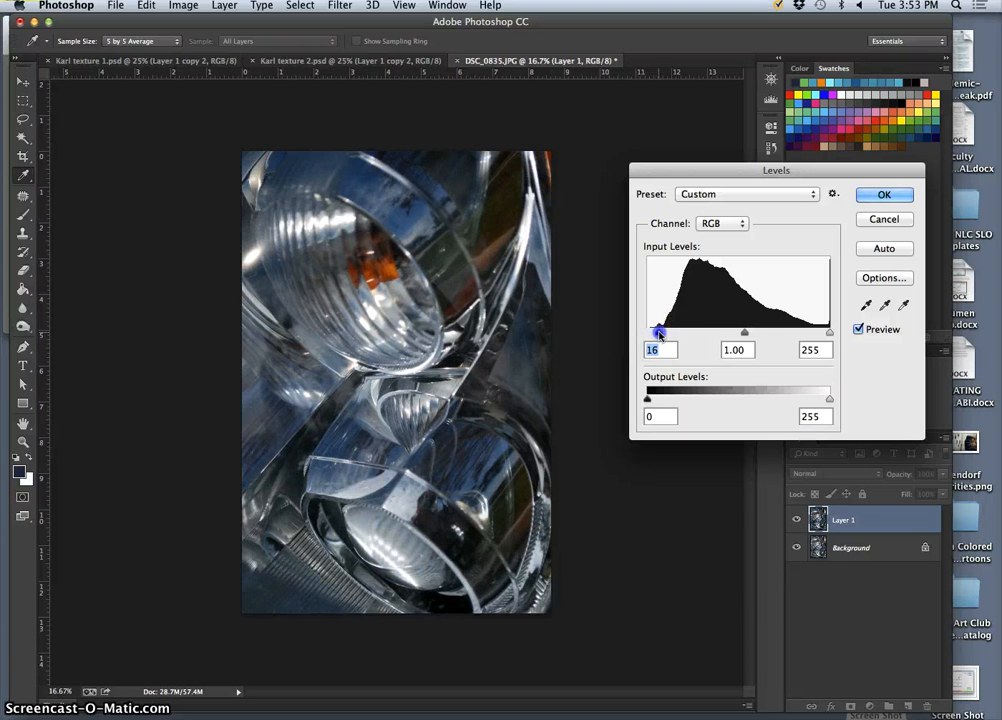
pyautogui.moveTo(745, 333); pyautogui.dragTo(735, 334)
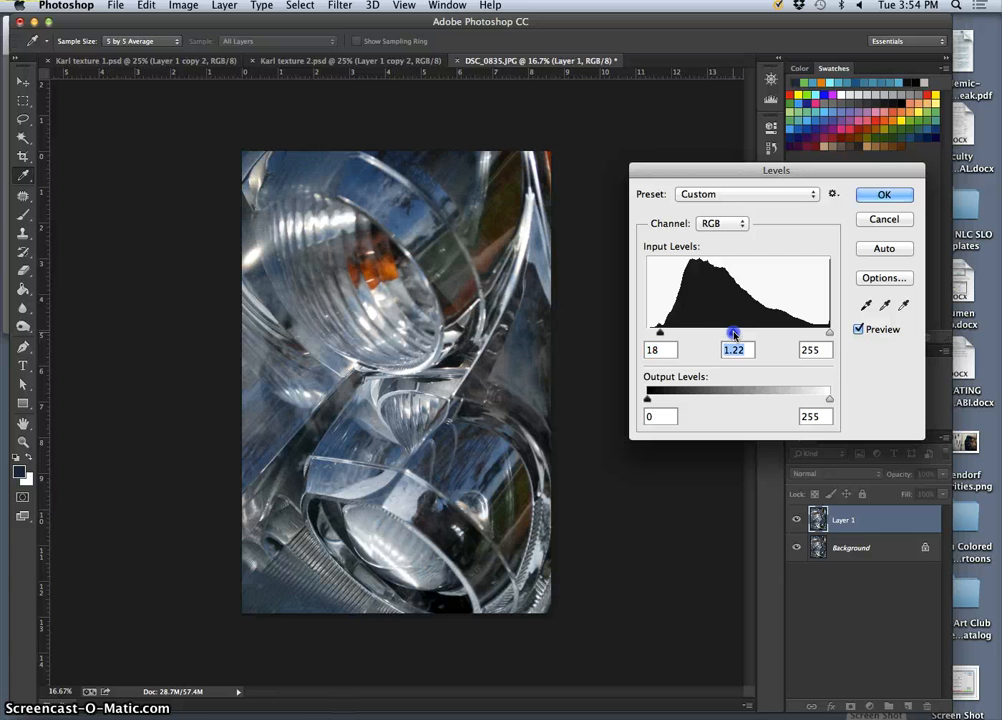
pyautogui.moveTo(829, 398); pyautogui.dragTo(822, 398)
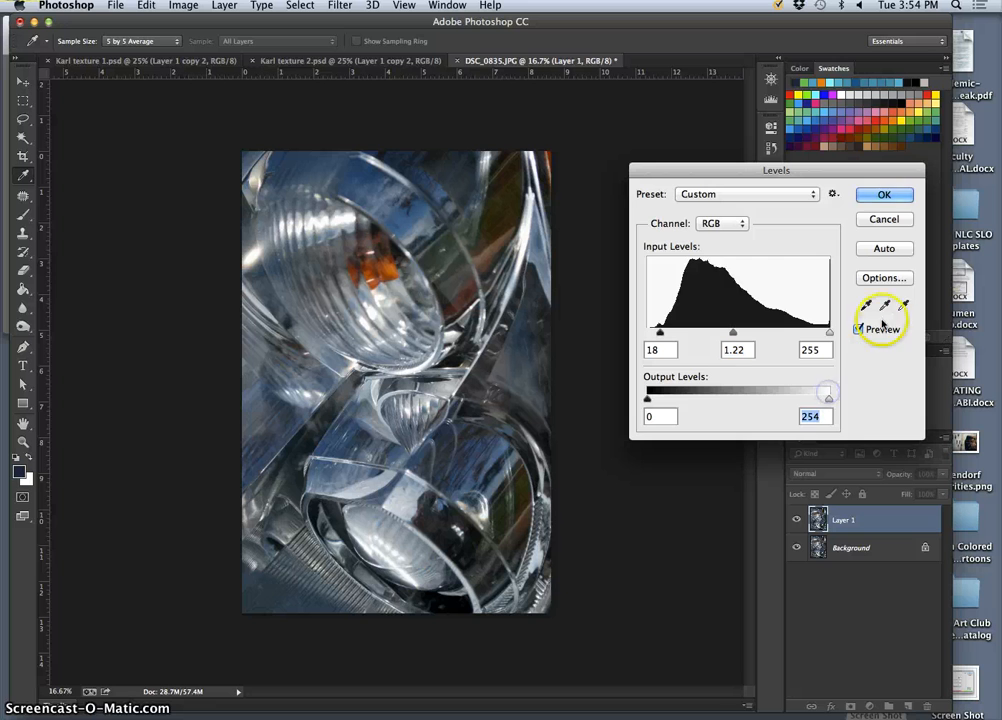
pyautogui.click(884, 194)
pyautogui.press('c')
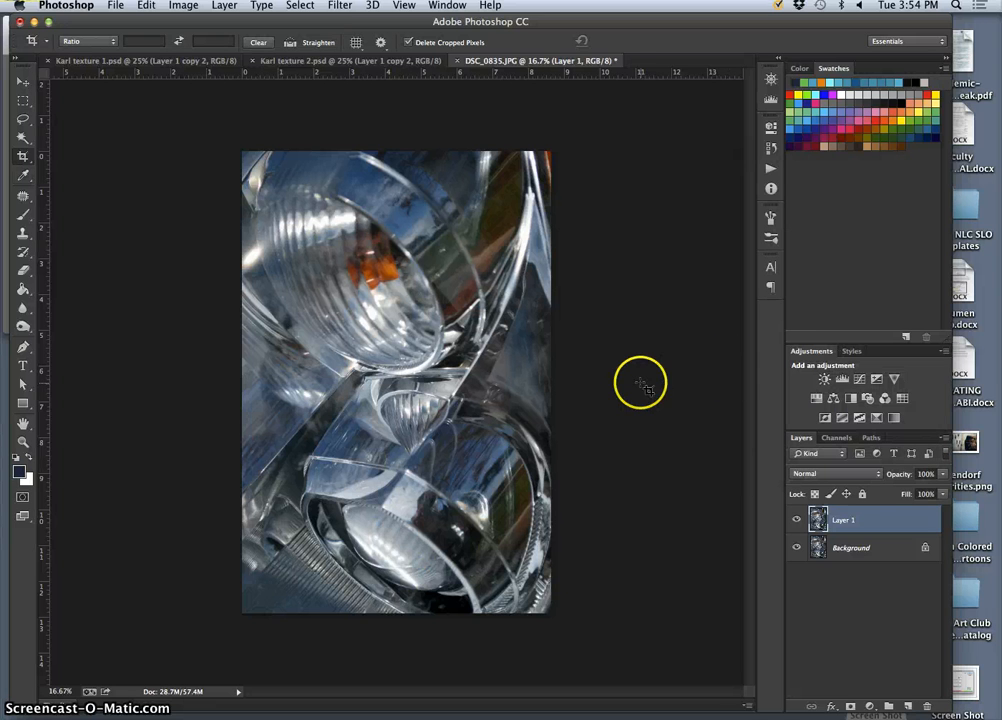
# Duplicate the Levels-corrected layer of DSC_0835.JPG and set the copy's saturation to -100 with Hue/Saturation.
pyautogui.press('super+j')
pyautogui.click(183, 6)
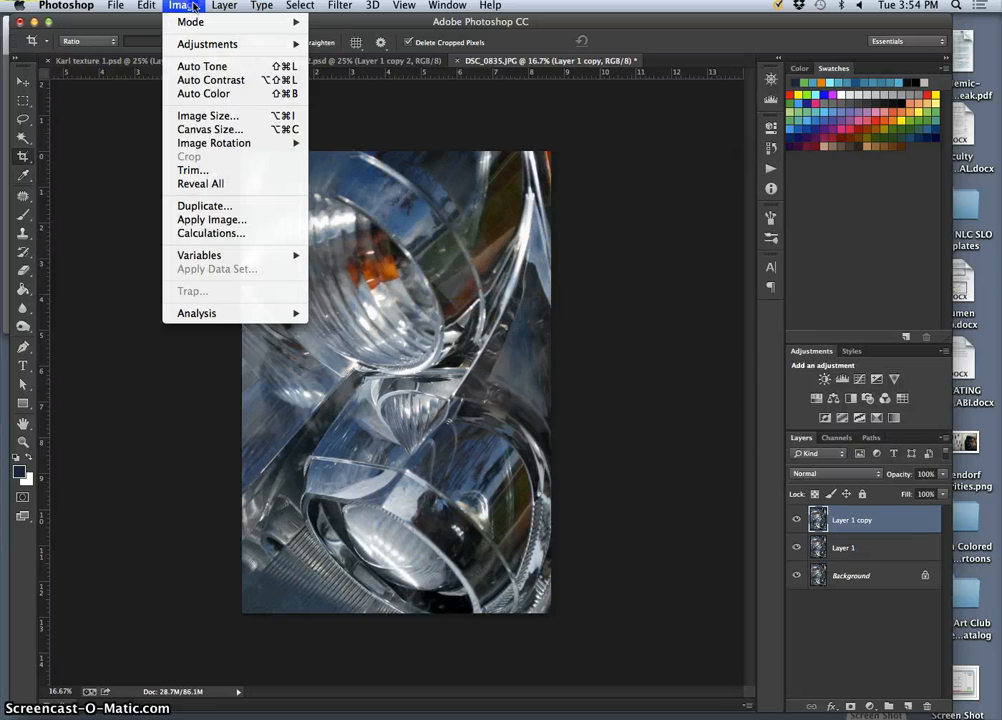
pyautogui.moveTo(230, 44)
pyautogui.click(370, 121)
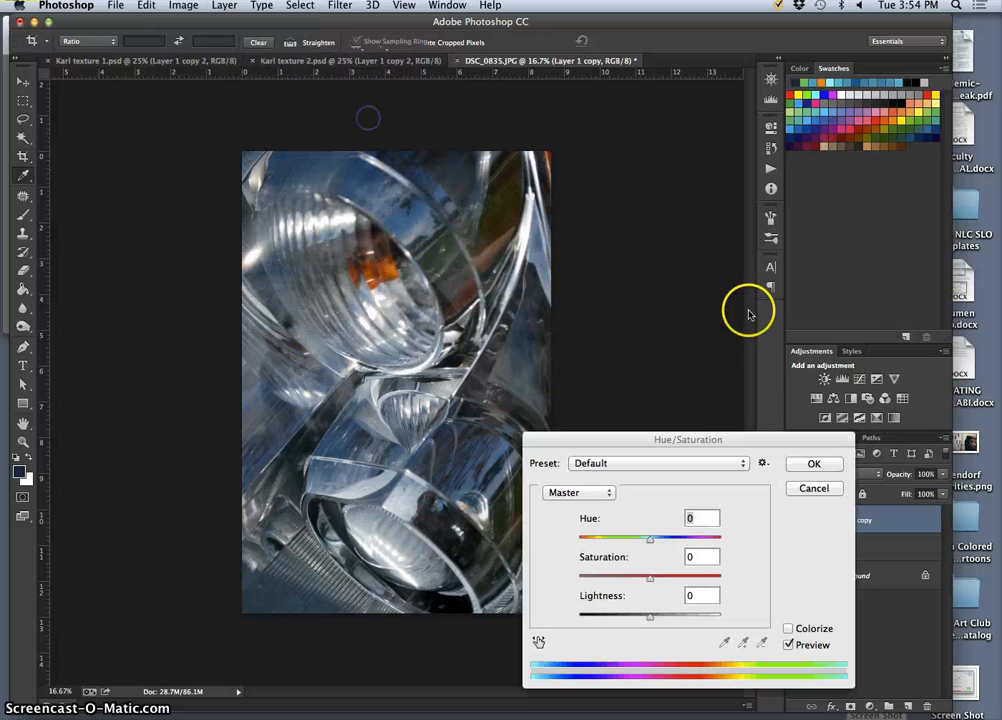
pyautogui.moveTo(650, 578); pyautogui.dragTo(566, 578)
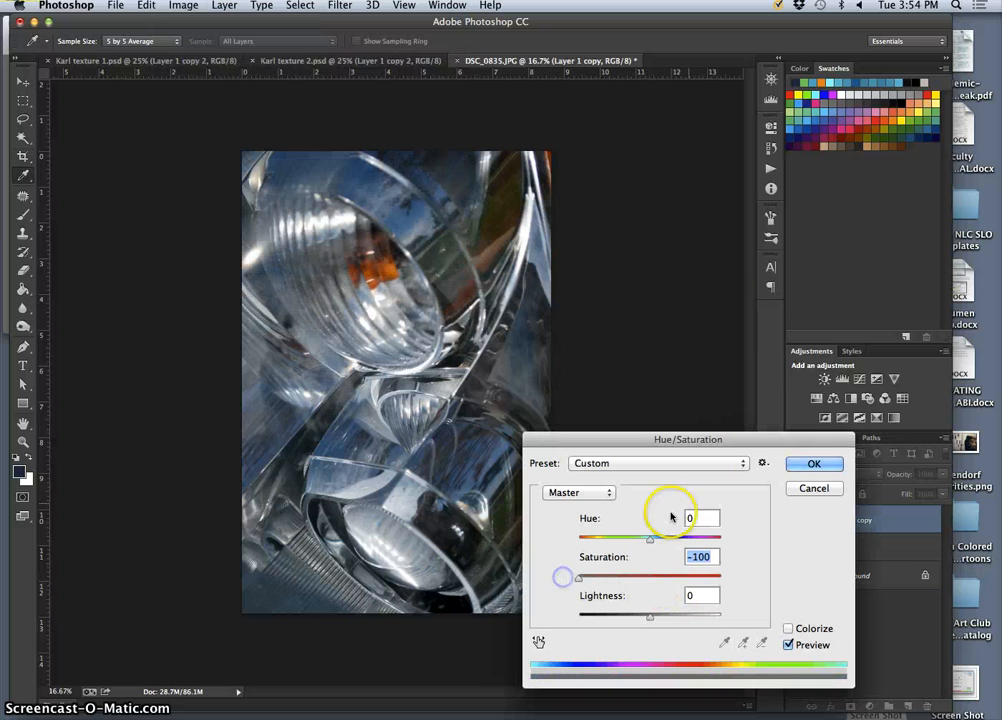
pyautogui.click(812, 463)
pyautogui.press('c')
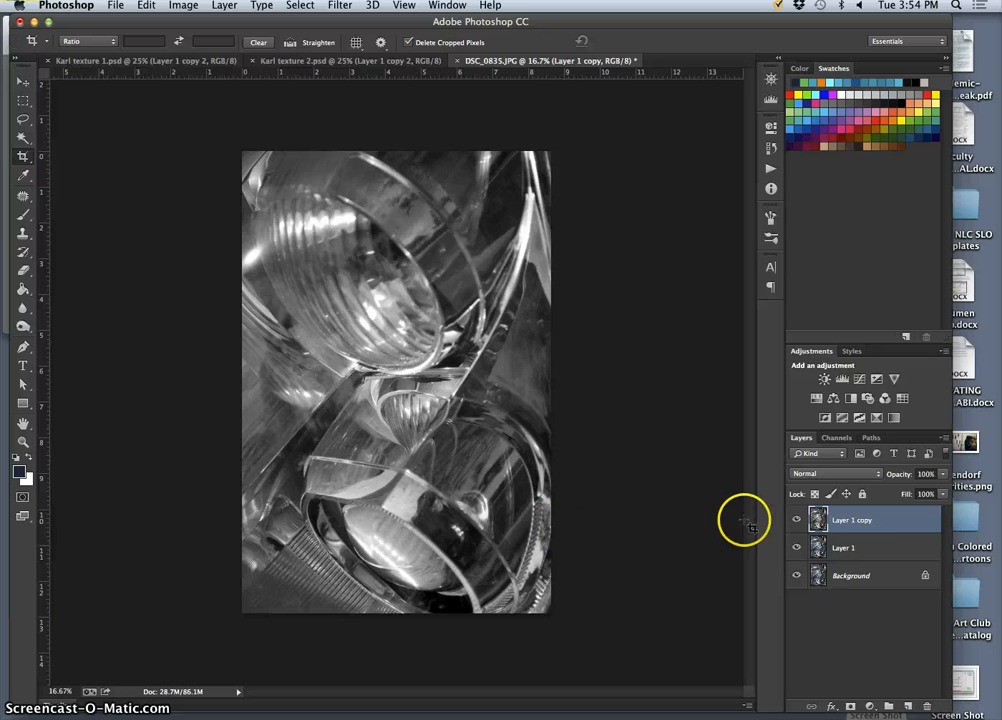
pyautogui.click(288, 42)
# Duplicate the desaturated layer of DSC_0835.JPG and colorize the copy with Hue 47 and Saturation 6 using Hue/Saturation.
pyautogui.press('super+j')
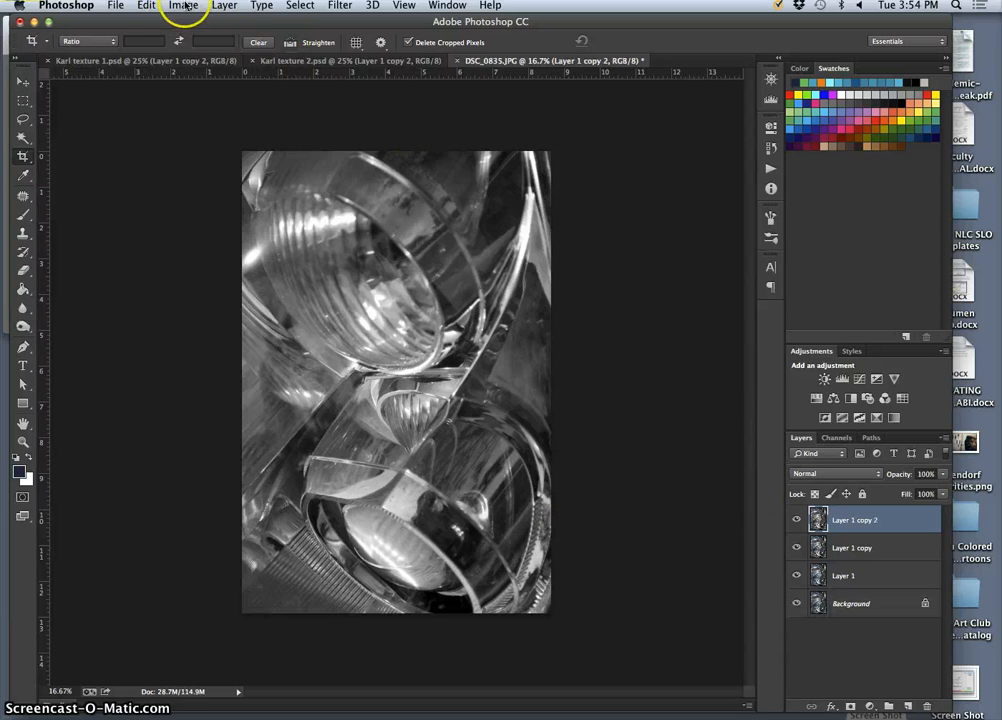
pyautogui.click(183, 5)
pyautogui.moveTo(220, 38)
pyautogui.click(345, 121)
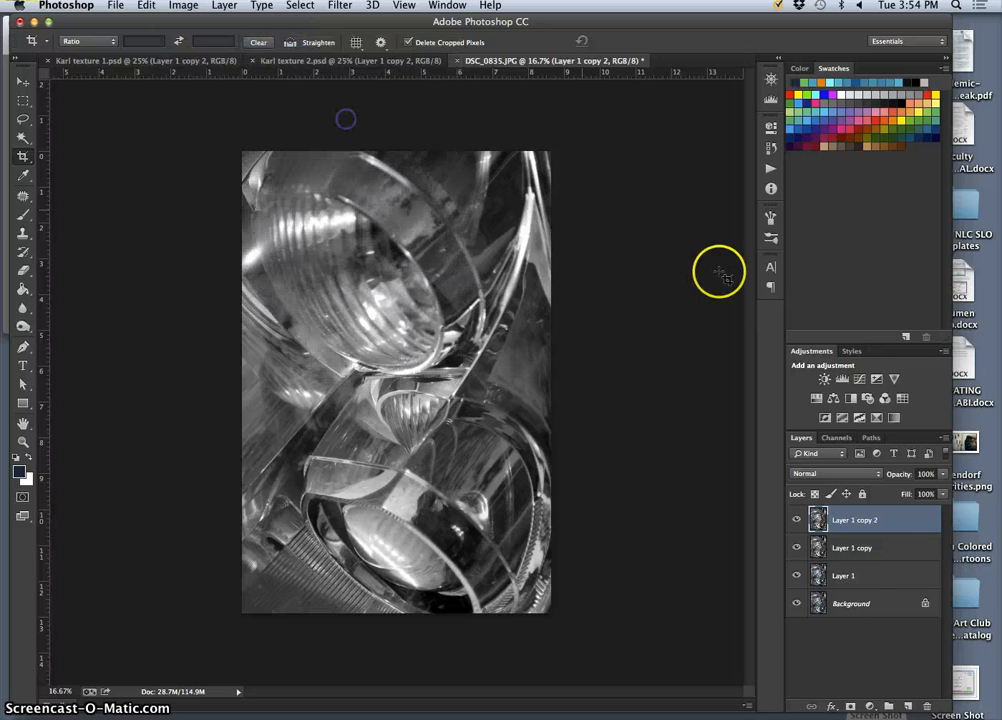
pyautogui.moveTo(649, 541); pyautogui.dragTo(604, 541)
pyautogui.click(772, 624)
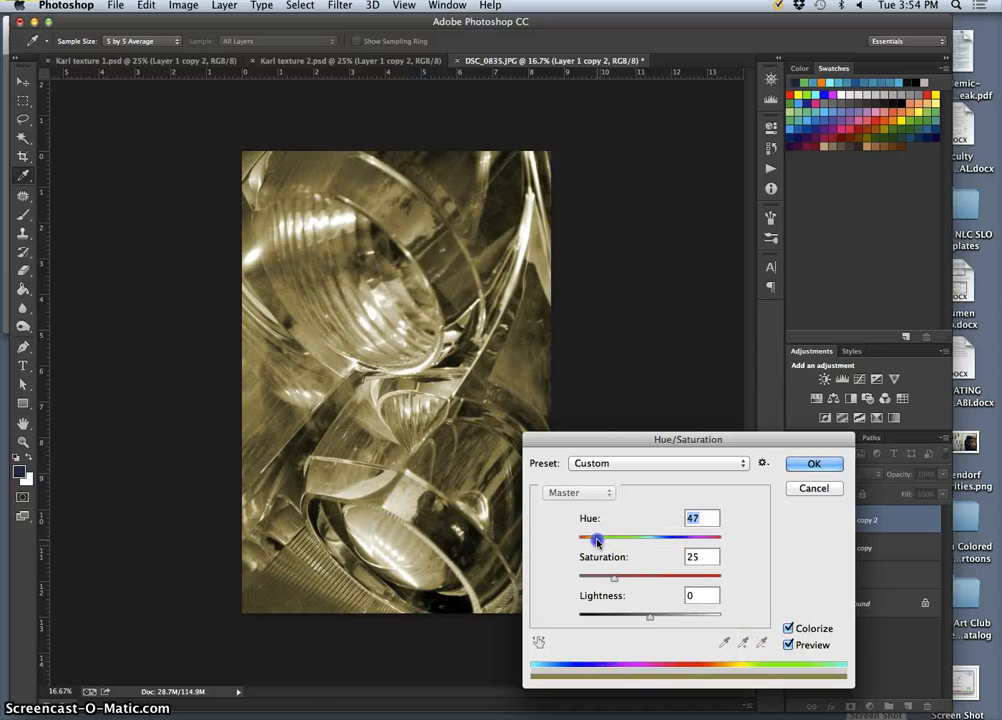
pyautogui.moveTo(613, 578); pyautogui.dragTo(609, 578)
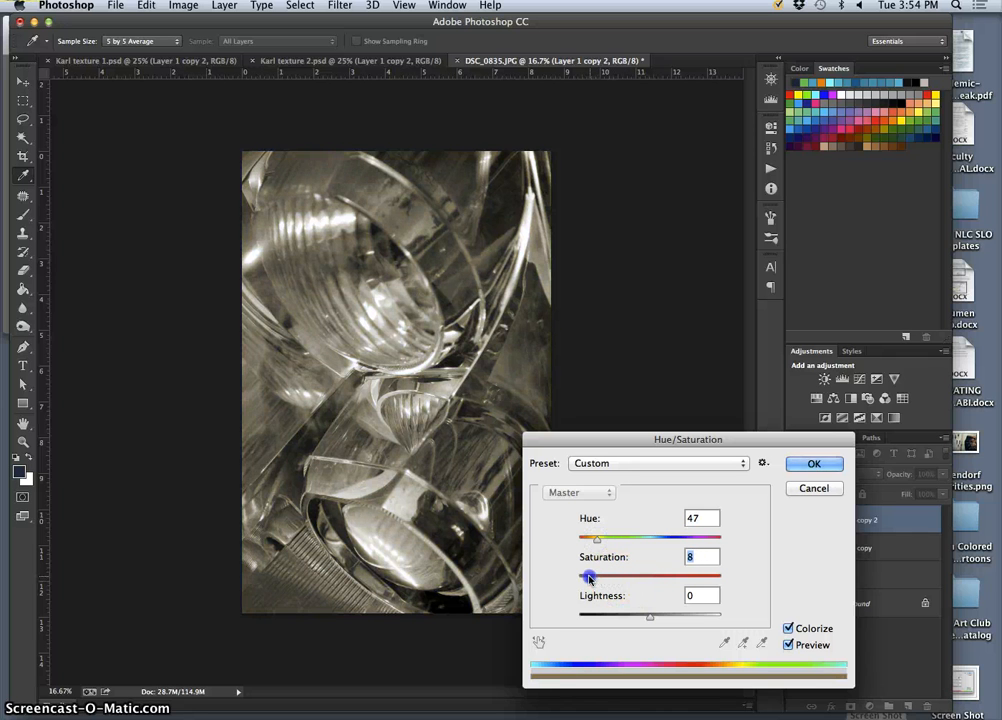
pyautogui.click(814, 464)
# Save the layered DSC_0835.JPG to the Desktop in Photoshop format, naming it with the creator's first name followed by "texture 3".
pyautogui.press('c')
pyautogui.press('super+equal')
pyautogui.press('super+equal')
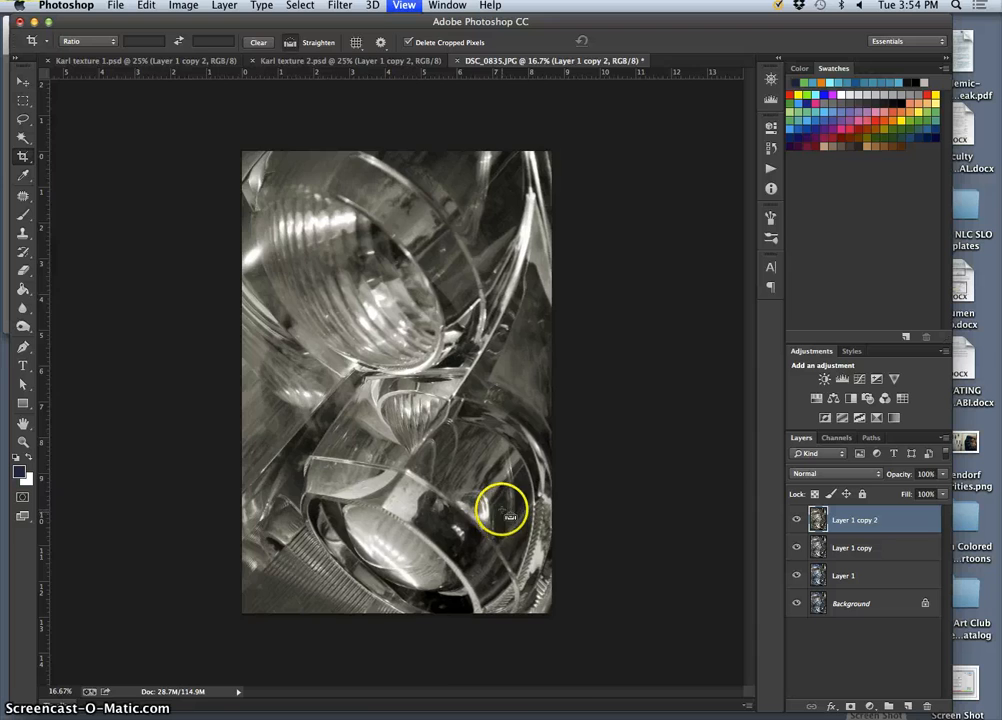
pyautogui.scroll(-3, 517, 514)
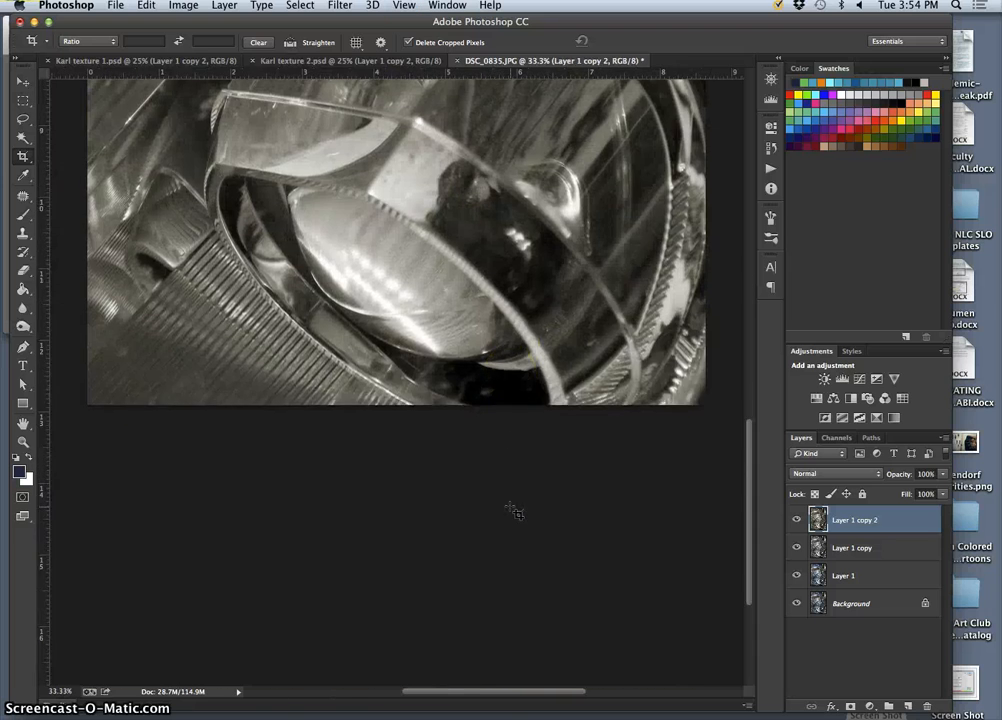
pyautogui.click(116, 5)
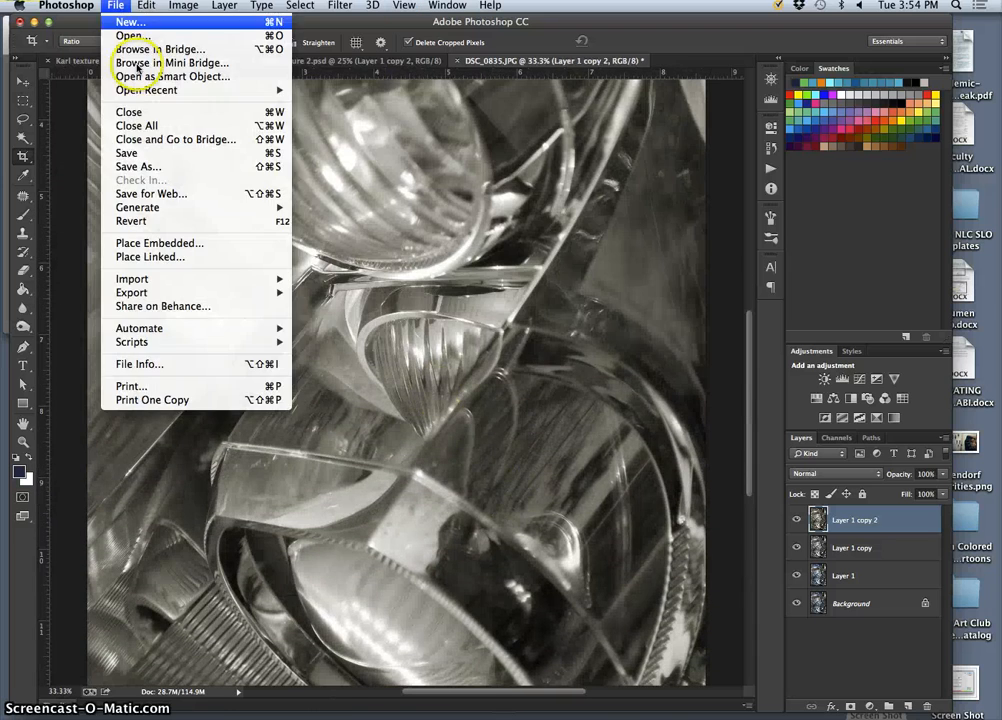
pyautogui.click(145, 161)
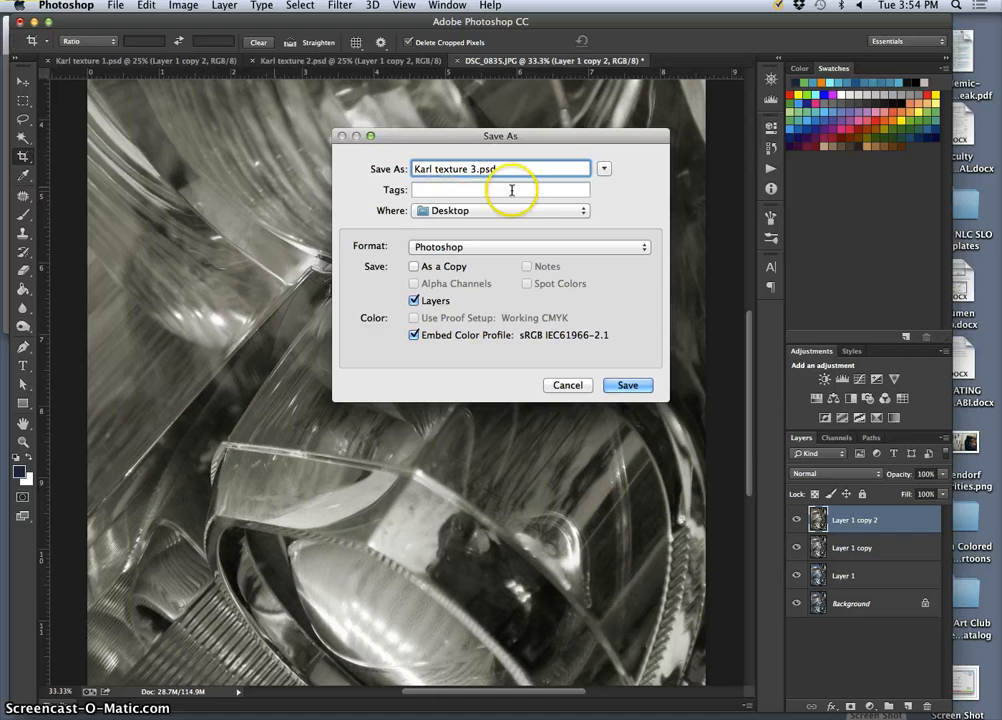
pyautogui.click(626, 391)
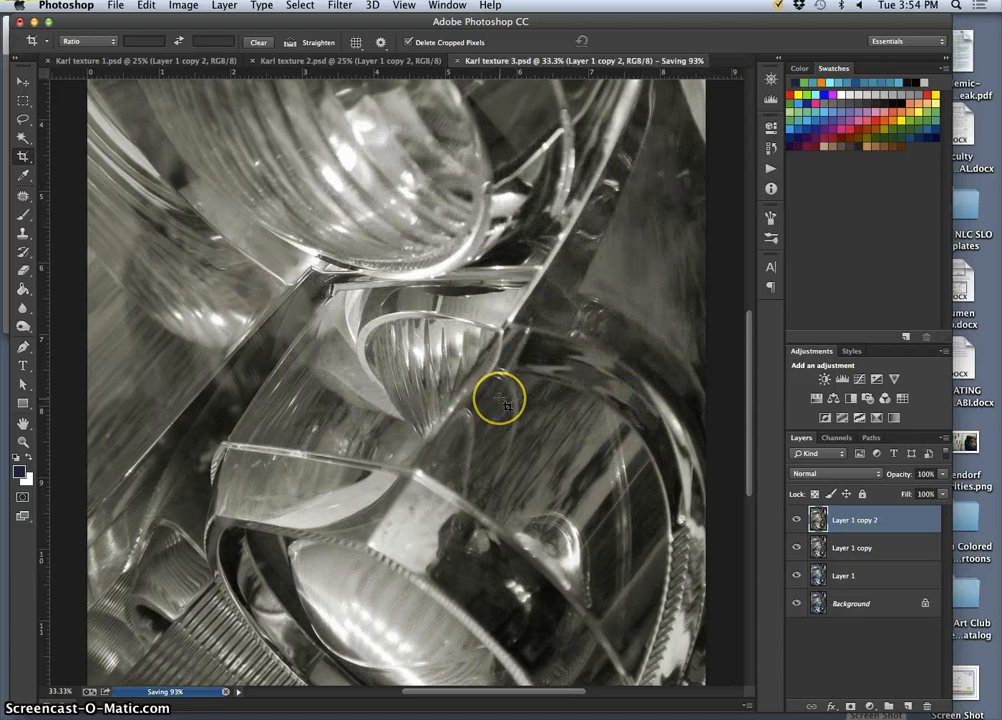
# Examine the texture 3 image at several magnifications to look for an interesting area to crop.
pyautogui.press('super+minus')
pyautogui.press('super+minus')
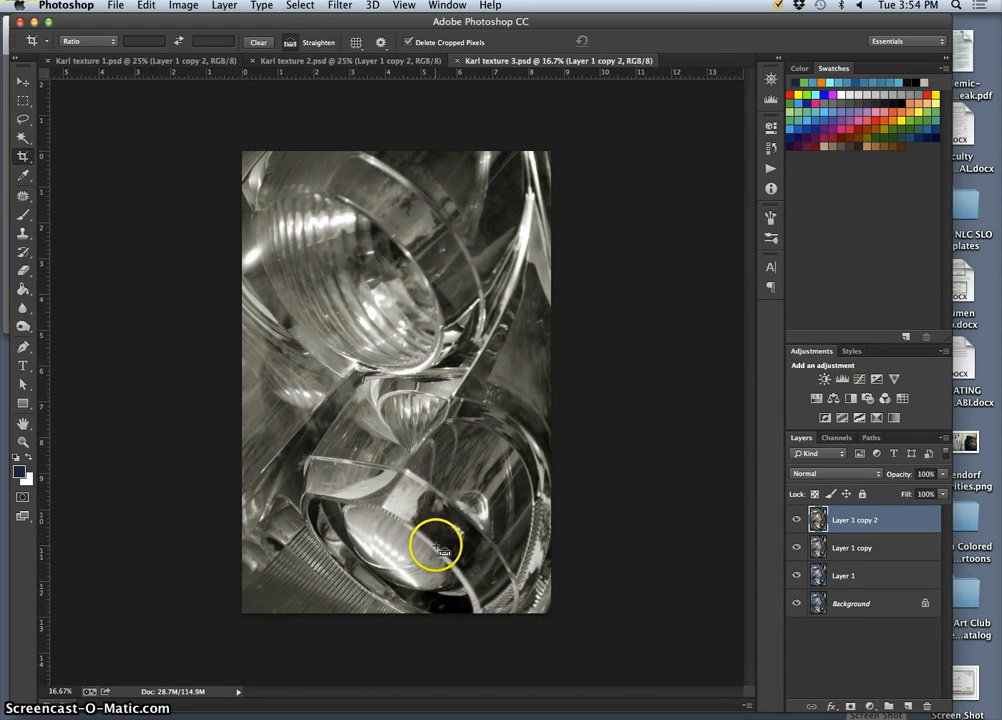
pyautogui.press('super+plus')
pyautogui.press('super+plus')
pyautogui.scroll(-10, 436, 545)
pyautogui.scroll(3, 436, 545)
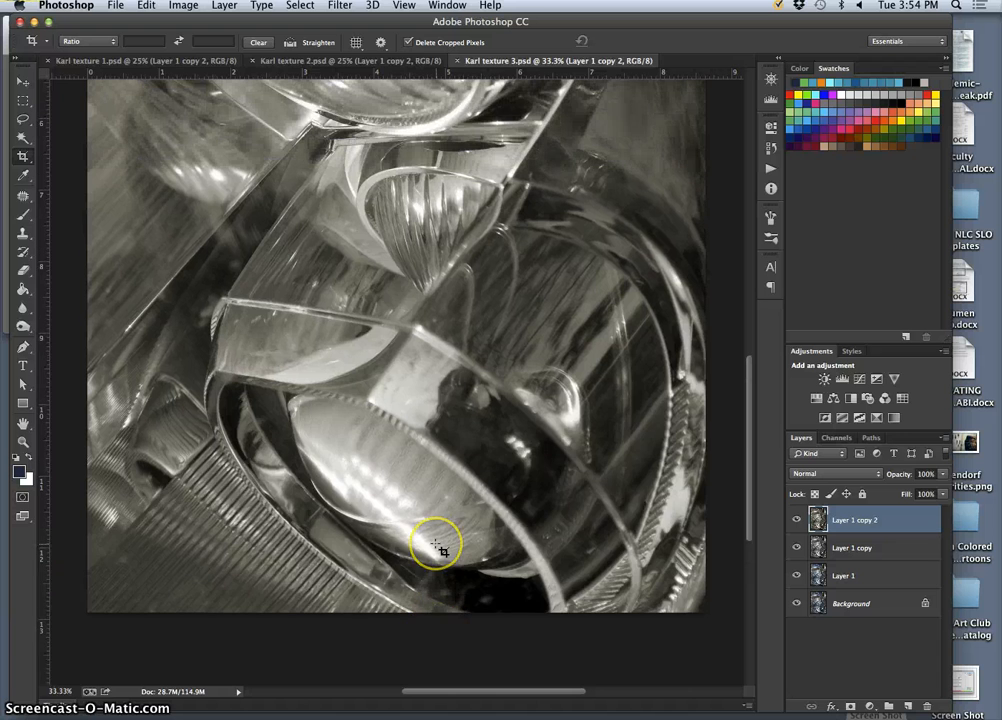
pyautogui.scroll(3, 440, 548)
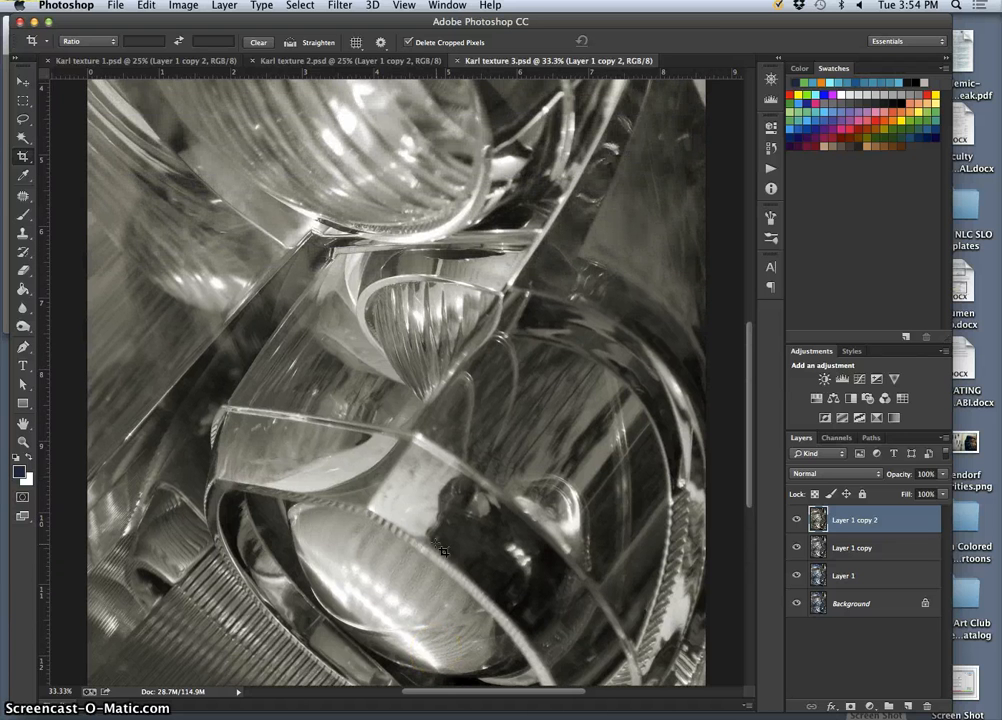
pyautogui.scroll(10, 440, 548)
pyautogui.scroll(-14, 440, 548)
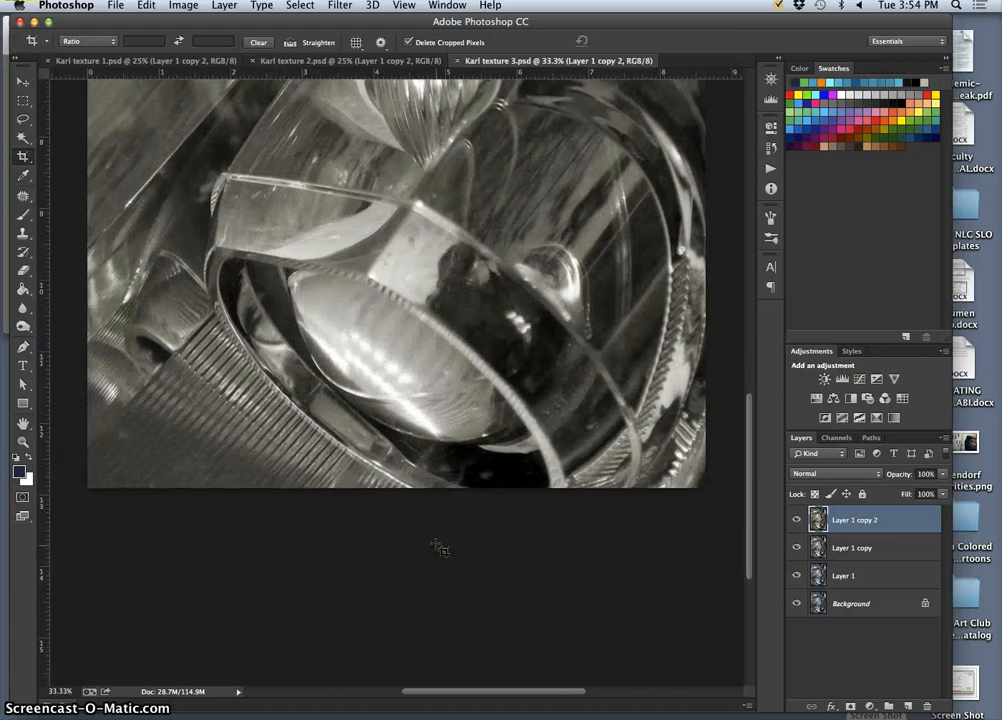
pyautogui.scroll(6, 440, 548)
pyautogui.press('super+equal')
pyautogui.press('super+equal')
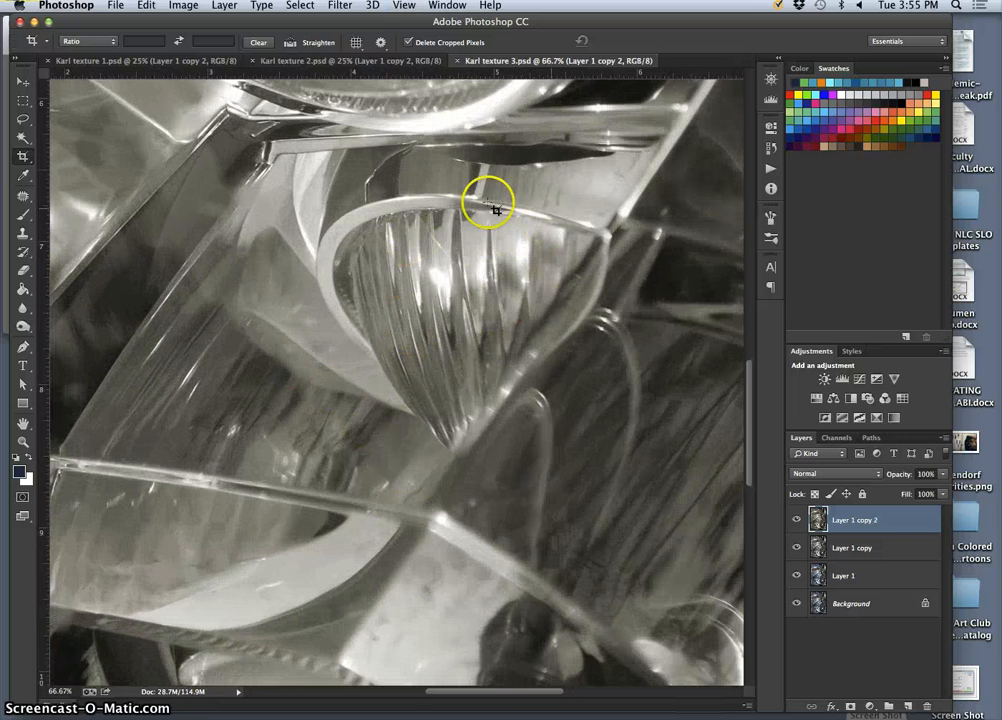
pyautogui.press('super+minus')
pyautogui.press('super+minus')
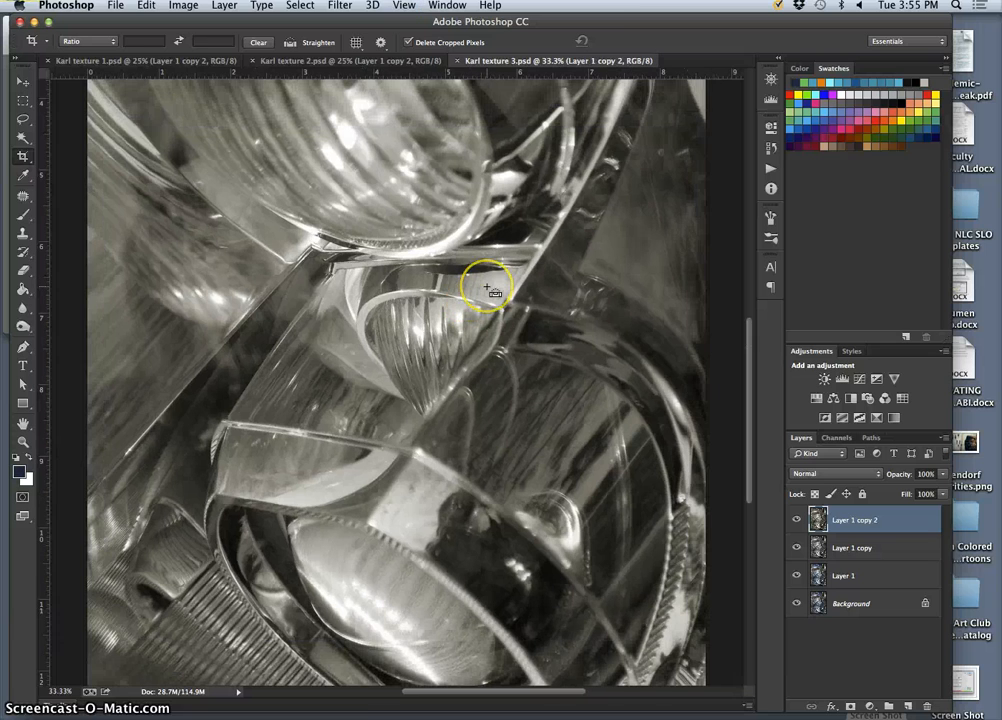
pyautogui.scroll(-1, 479, 299)
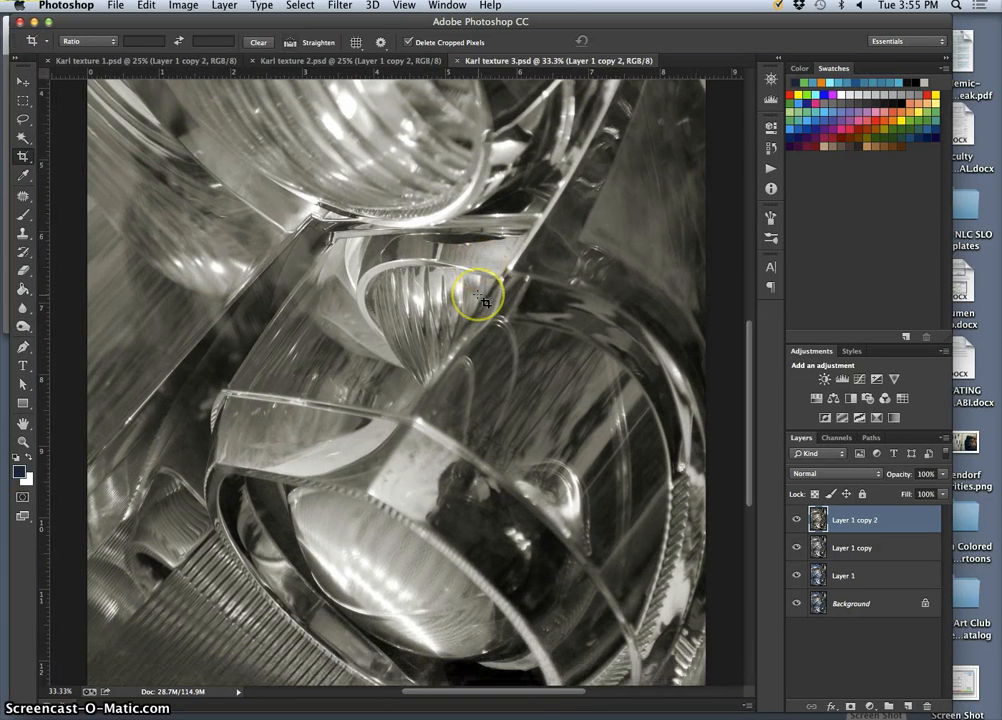
pyautogui.press('super+minus')
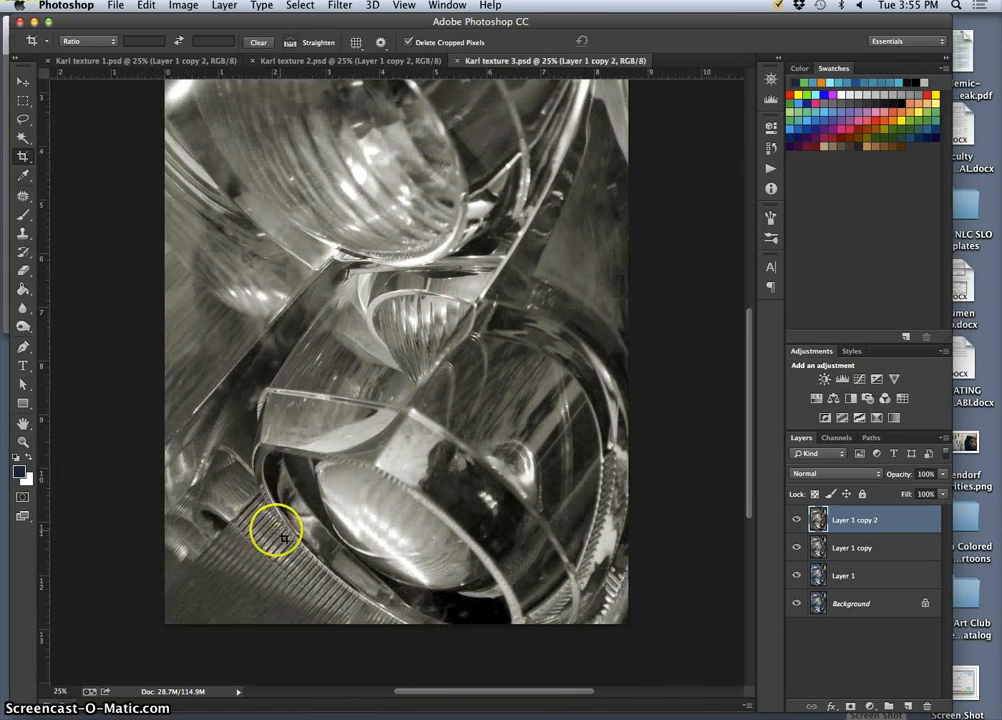
pyautogui.press('super+equal')
pyautogui.scroll(-1, 208, 586)
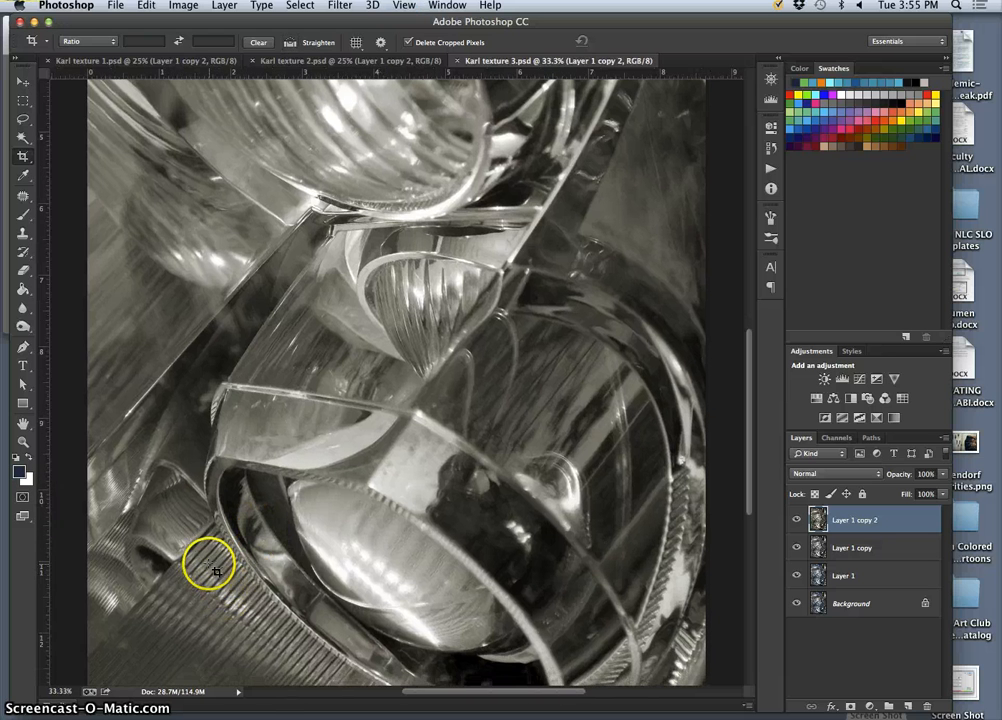
# Crop the texture 3 image to a square around the lower lens, about 6.4 ruler units per side, and apply the crop.
pyautogui.press('super+minus')
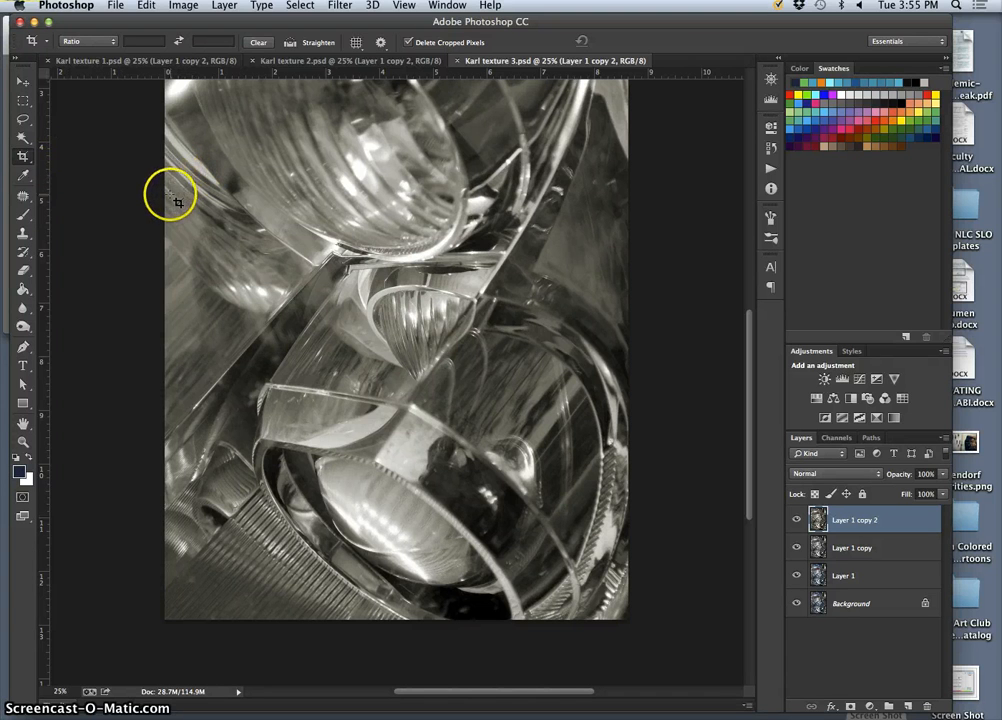
pyautogui.moveTo(173, 206); pyautogui.dragTo(626, 627)
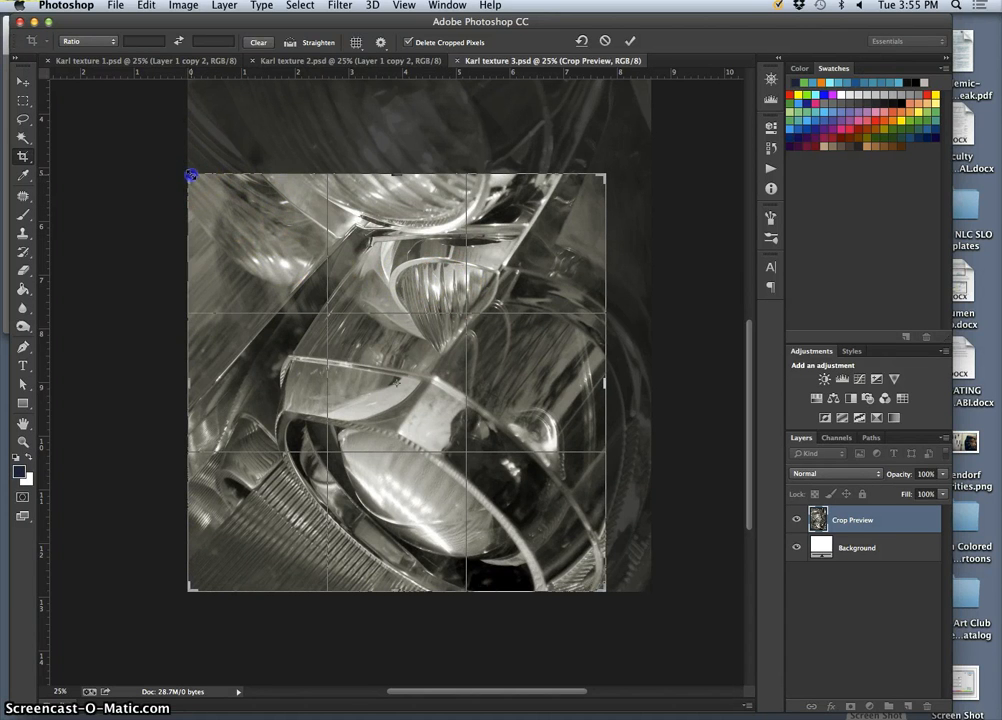
pyautogui.moveTo(191, 175); pyautogui.dragTo(228, 202)
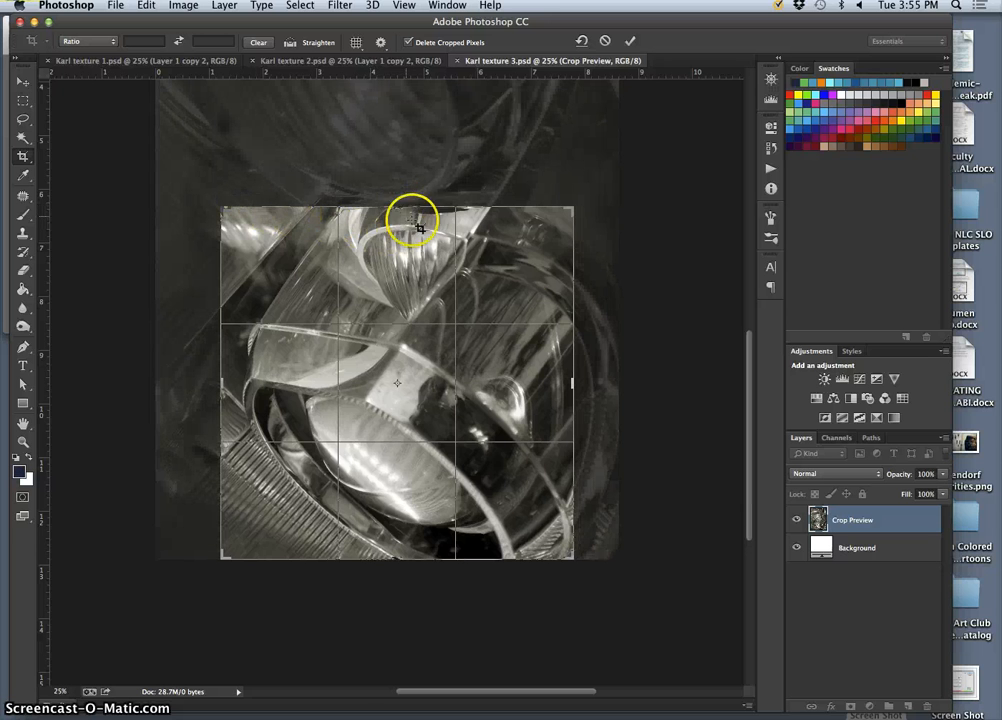
pyautogui.moveTo(588, 201)
pyautogui.mouseDown()
pyautogui.moveTo(558, 188)
pyautogui.moveTo(595, 218)
pyautogui.moveTo(577, 206)
pyautogui.mouseUp()
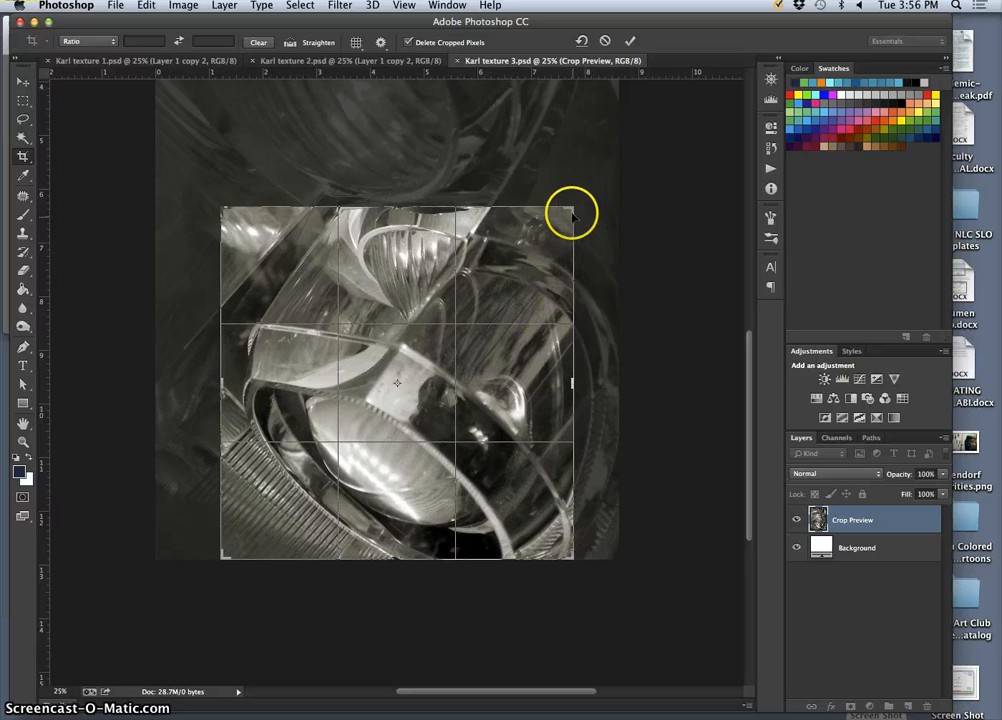
pyautogui.moveTo(570, 207)
pyautogui.mouseDown()
pyautogui.moveTo(555, 217)
pyautogui.moveTo(567, 212)
pyautogui.mouseUp()
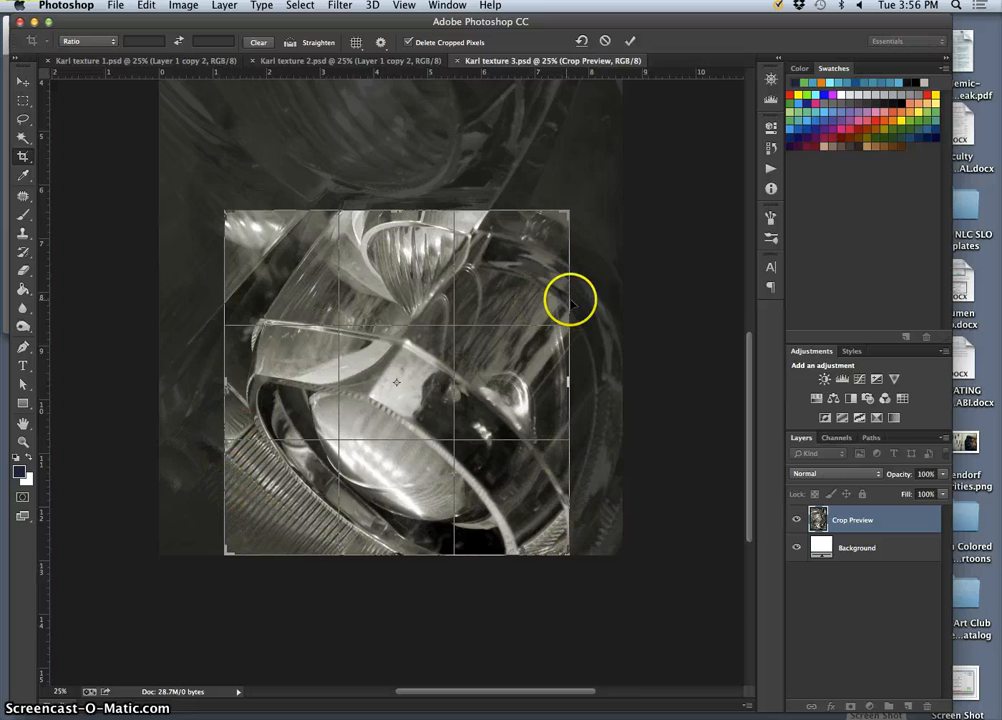
pyautogui.press('Return')
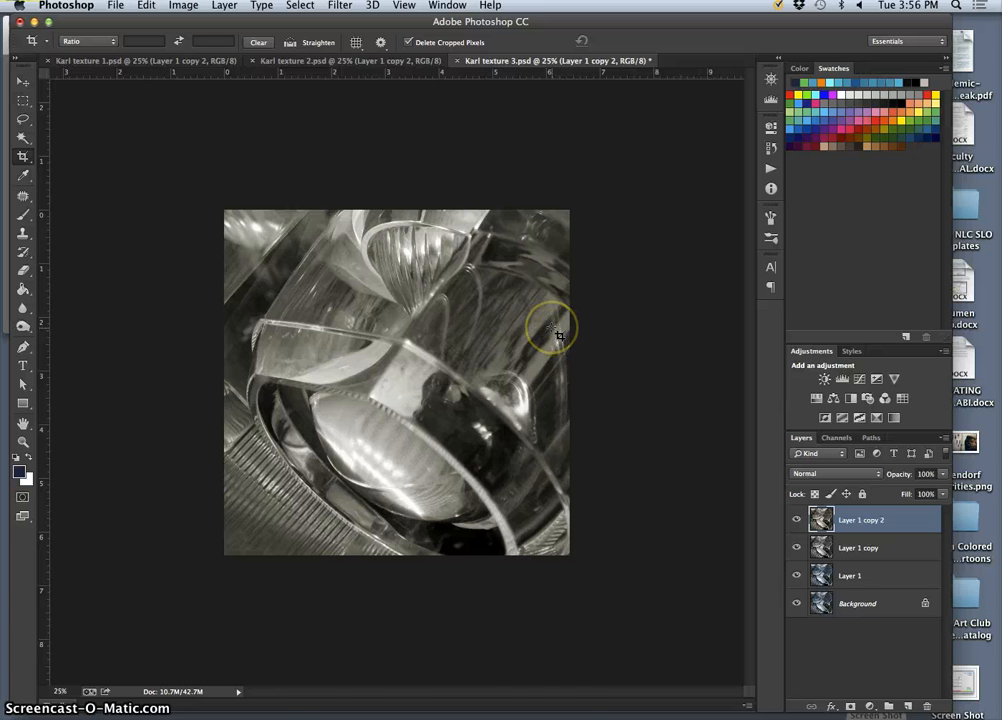
# Undo the crop and restore it by stepping backward and forward through the edits.
pyautogui.press('super+z')
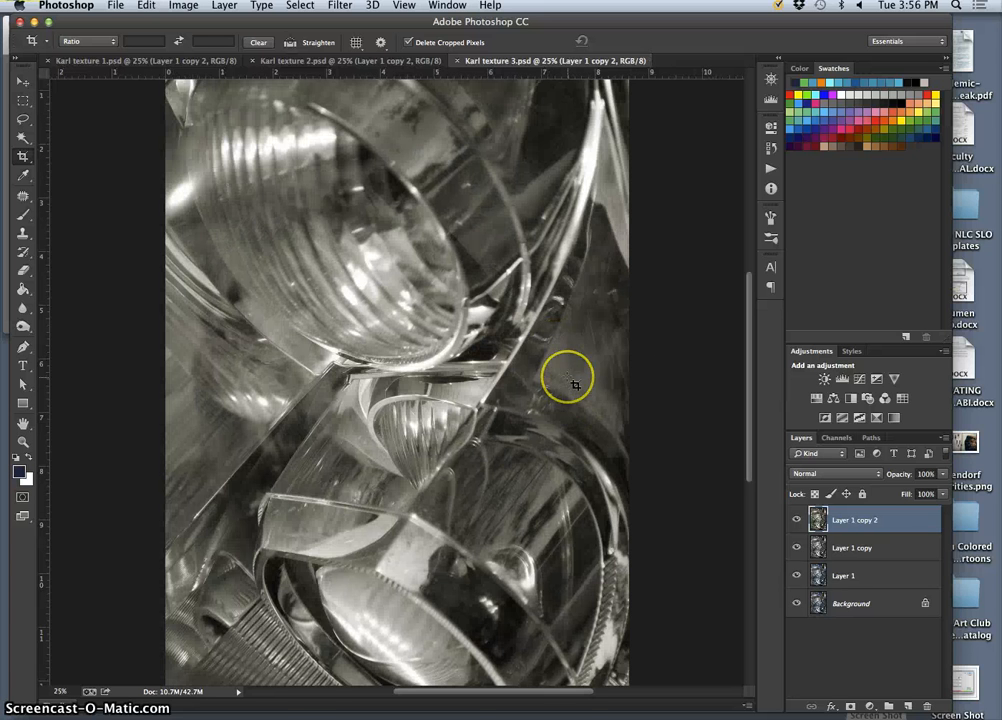
pyautogui.press('super+alt+z')
pyautogui.press('super+alt+z')
pyautogui.press('super+alt+z')
pyautogui.press('super+shift+z')
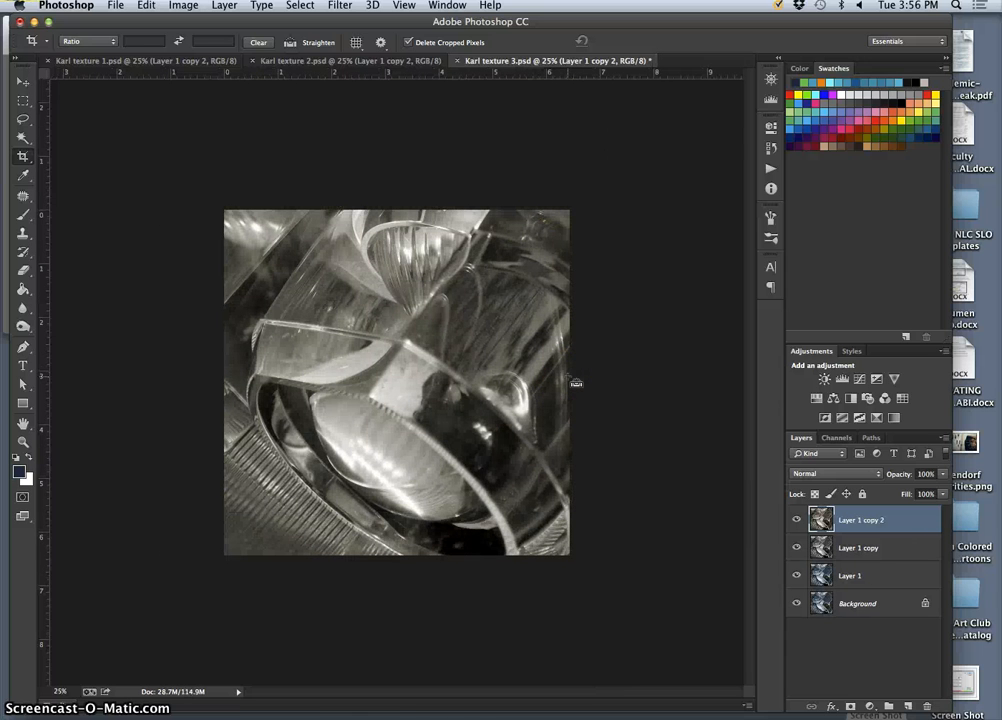
# Show the edit history and compare the last Hue/Saturation state with the Crop state.
pyautogui.click(771, 147)
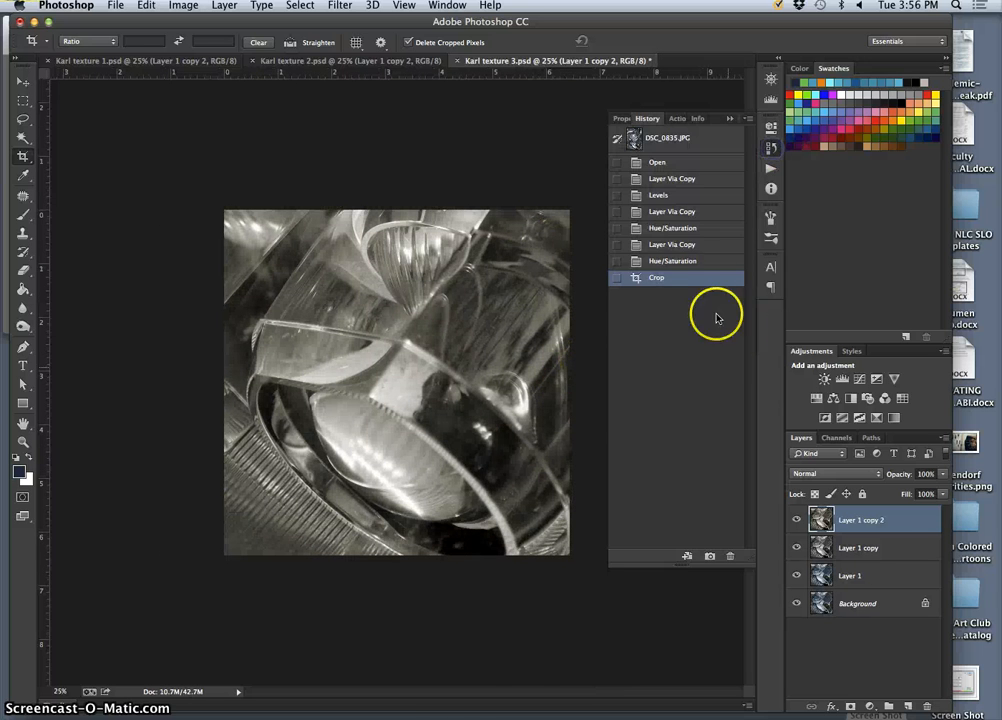
pyautogui.click(679, 264)
pyautogui.click(670, 279)
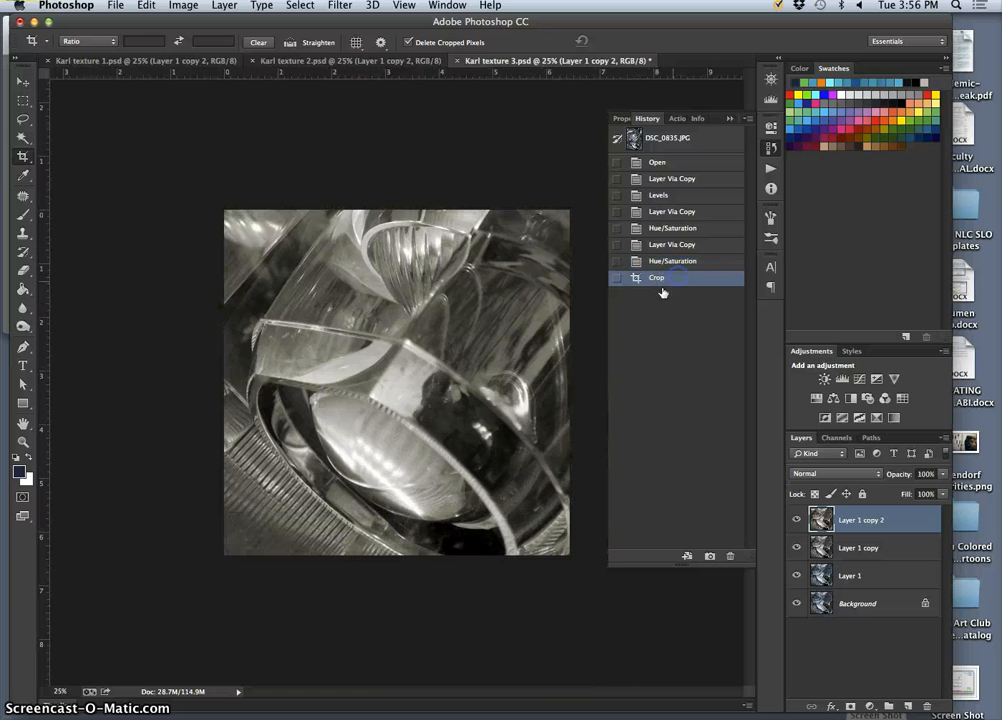
pyautogui.click(573, 359)
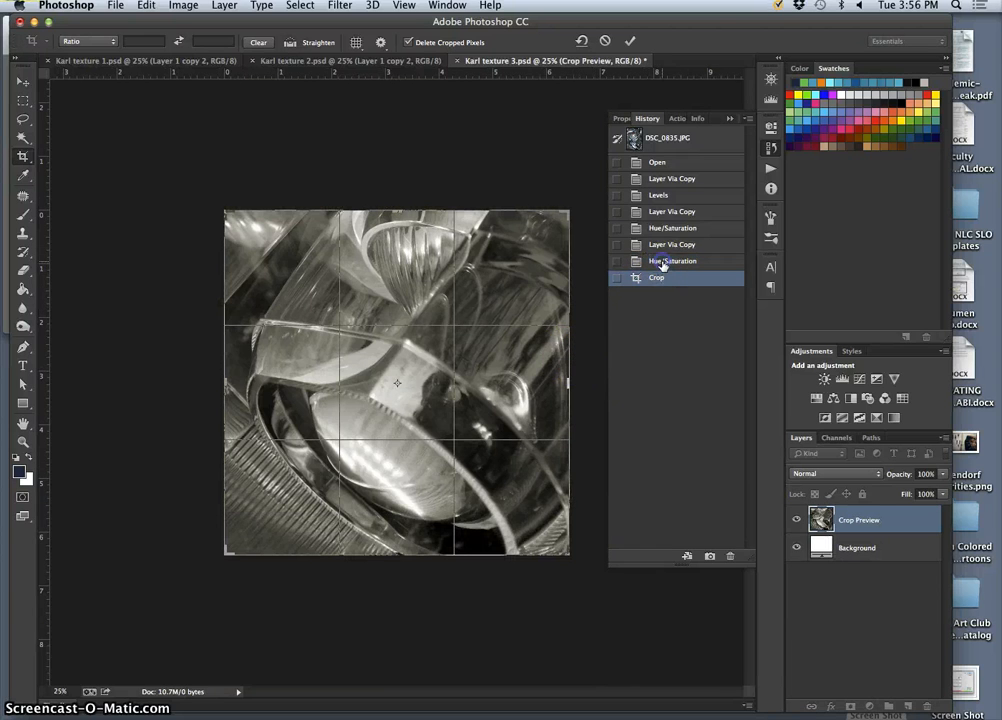
pyautogui.click(20, 119)
pyautogui.click(445, 259)
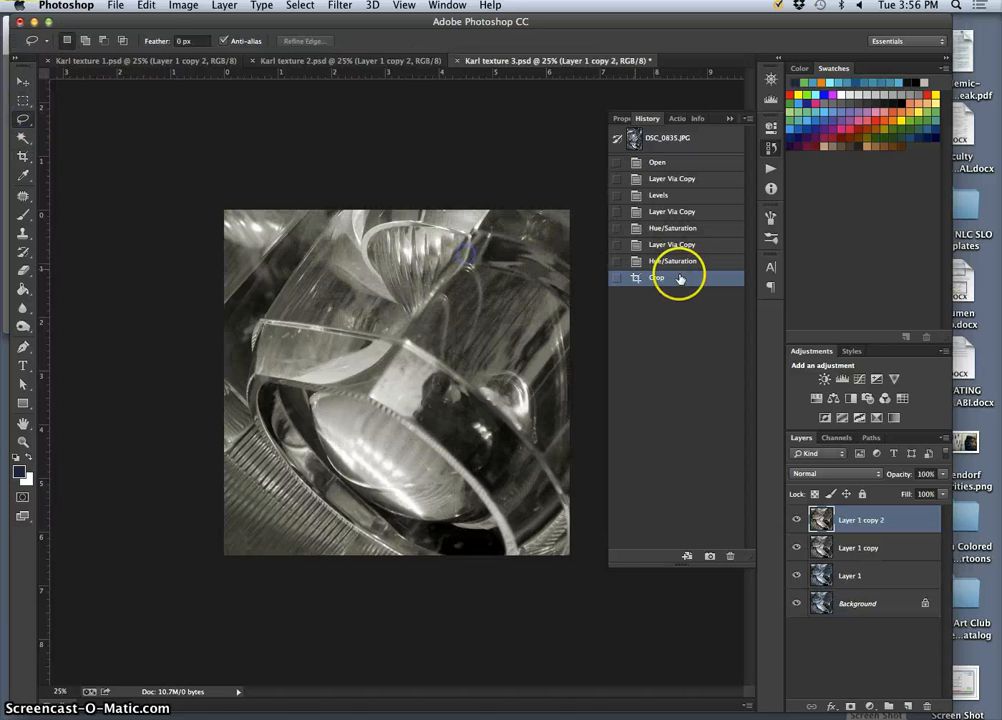
# Revert to the last Hue/Saturation history state and alternately redo and undo the crop, ending with the crop applied.
pyautogui.click(679, 264)
pyautogui.press('super+minus')
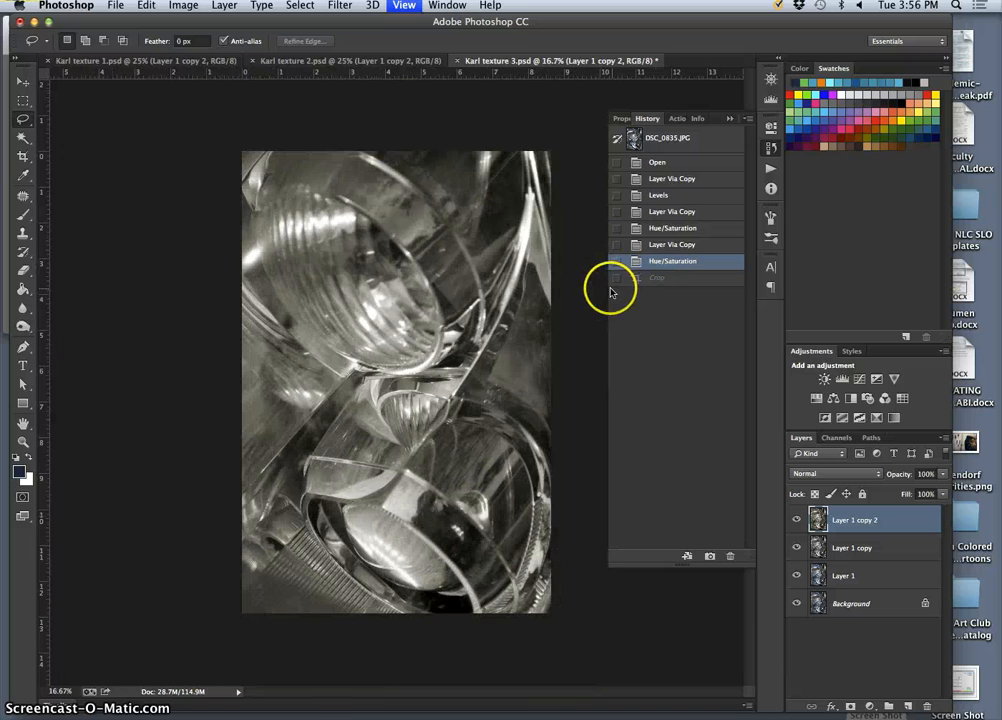
pyautogui.press('super+z')
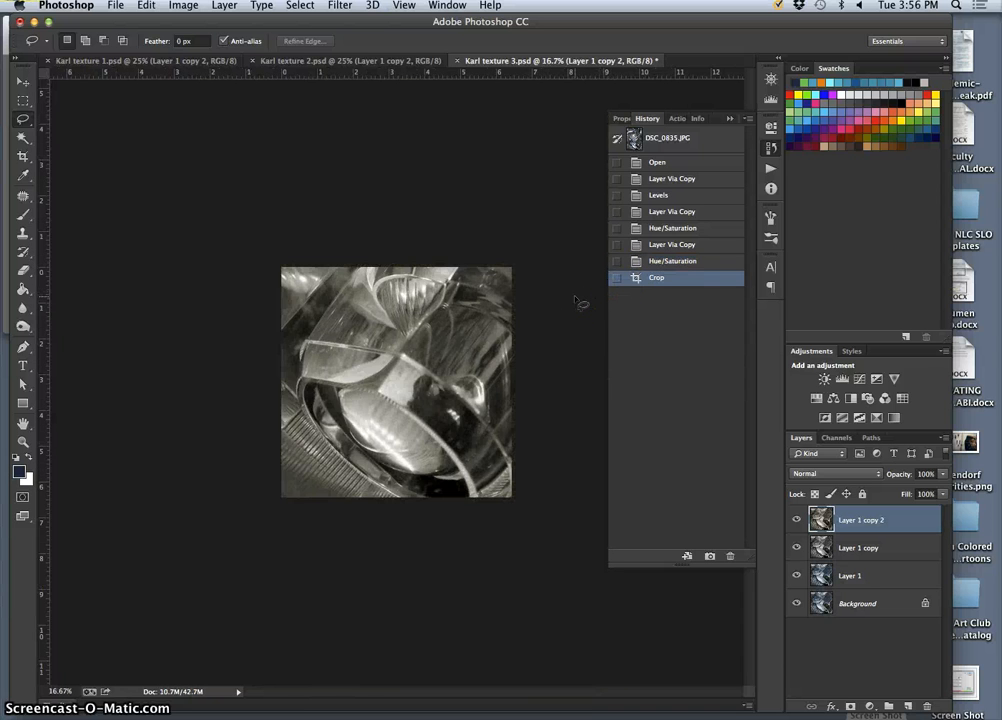
pyautogui.press('super+z')
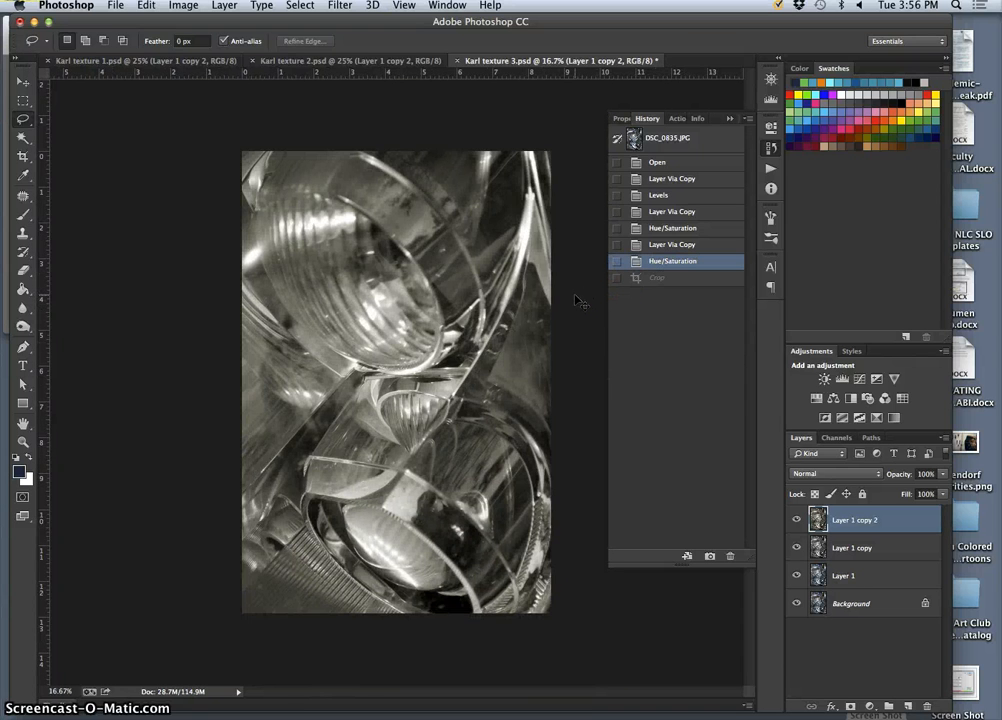
pyautogui.press('super+z')
pyautogui.press('super+z')
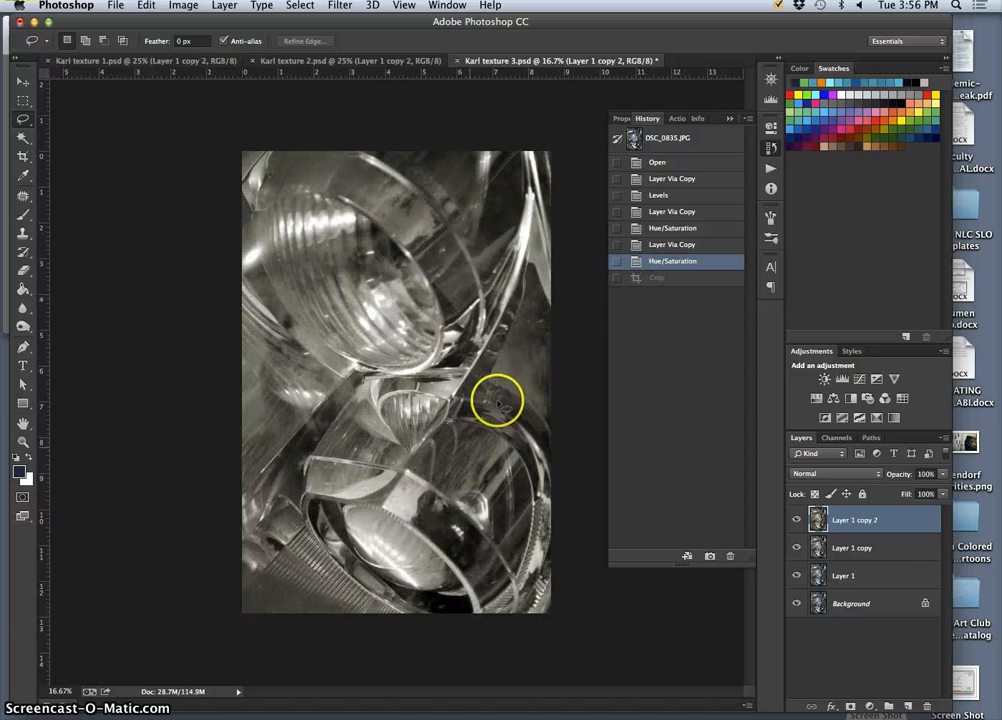
pyautogui.press('super+z')
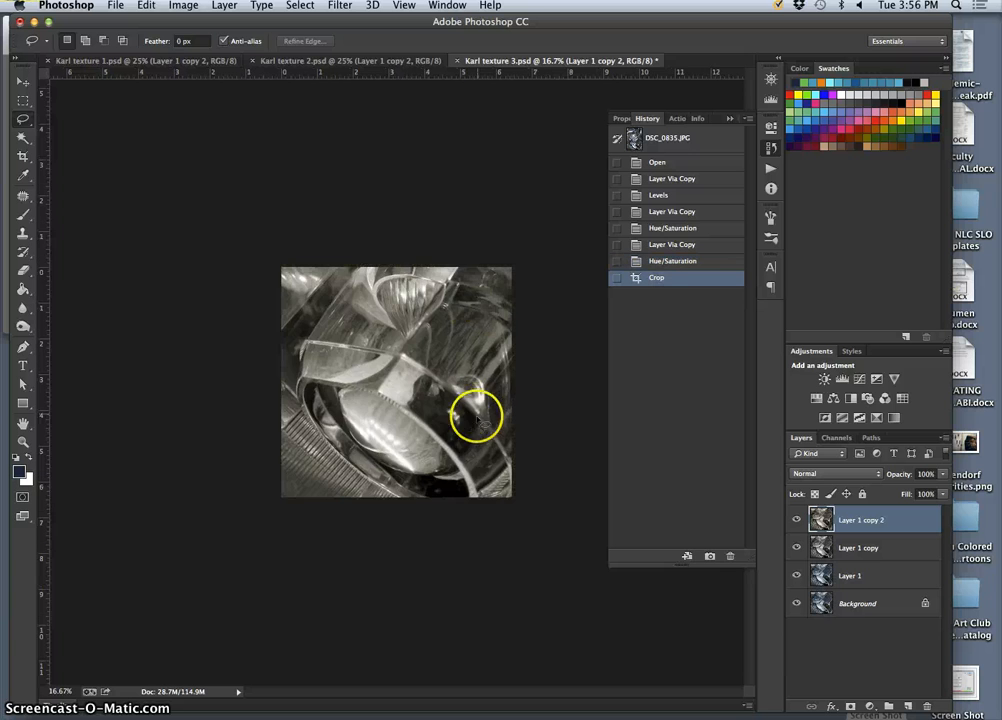
# Undo the lower-lens crop and apply a crop at the full image boundary.
pyautogui.press('super+z')
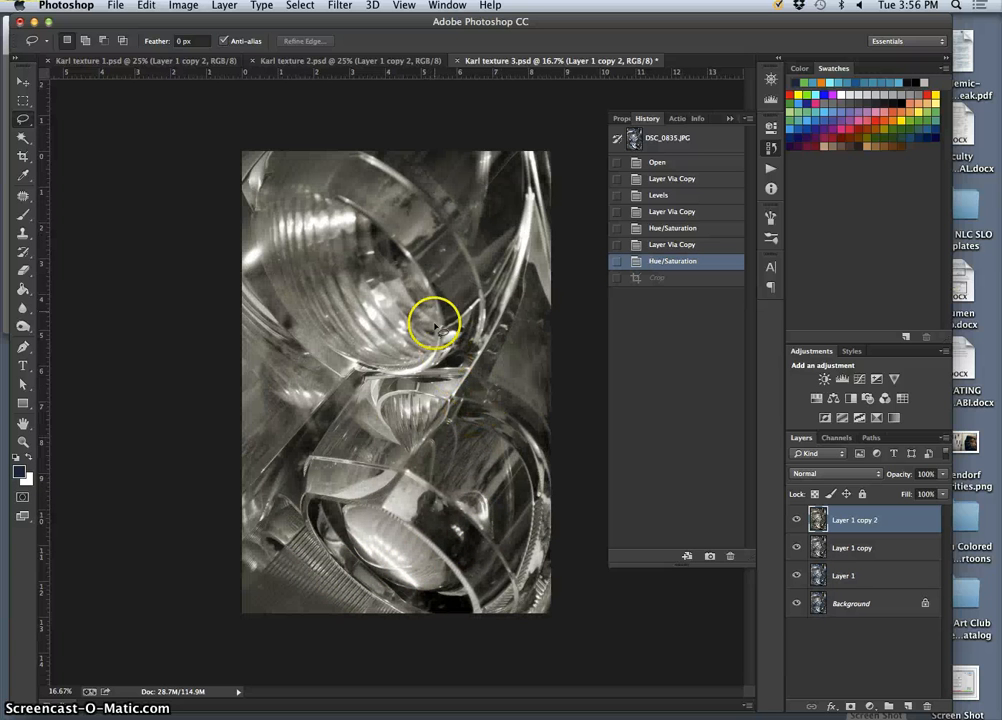
pyautogui.click(23, 155)
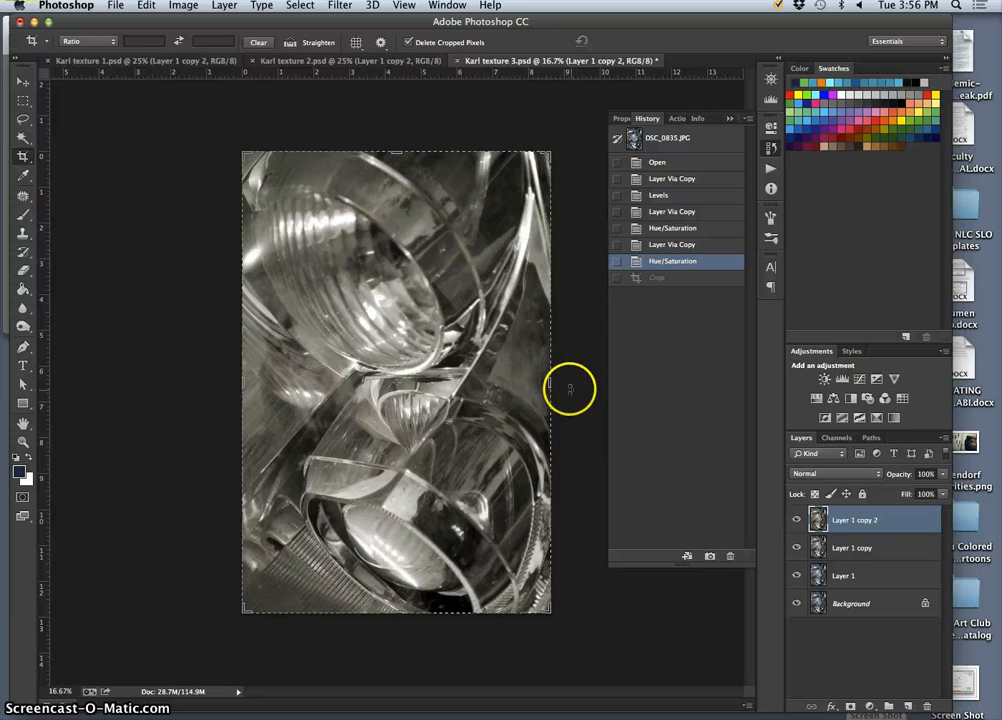
pyautogui.press('Return')
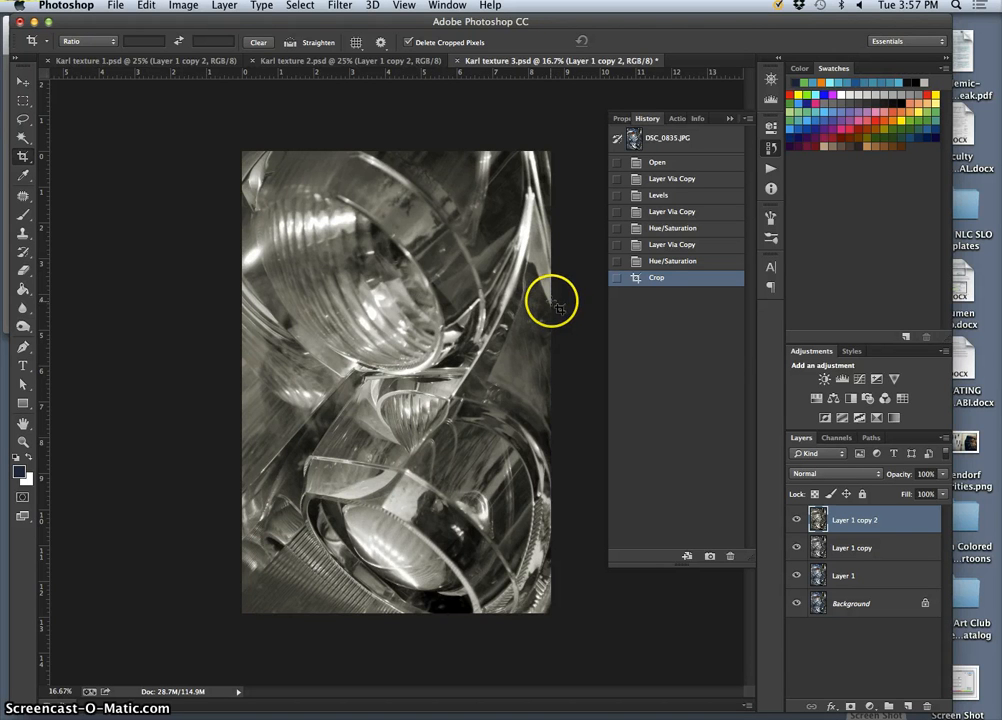
# Try a square crop about 7.3 inches per side over the middle of the image, and undo it.
pyautogui.moveTo(555, 305); pyautogui.dragTo(248, 567)
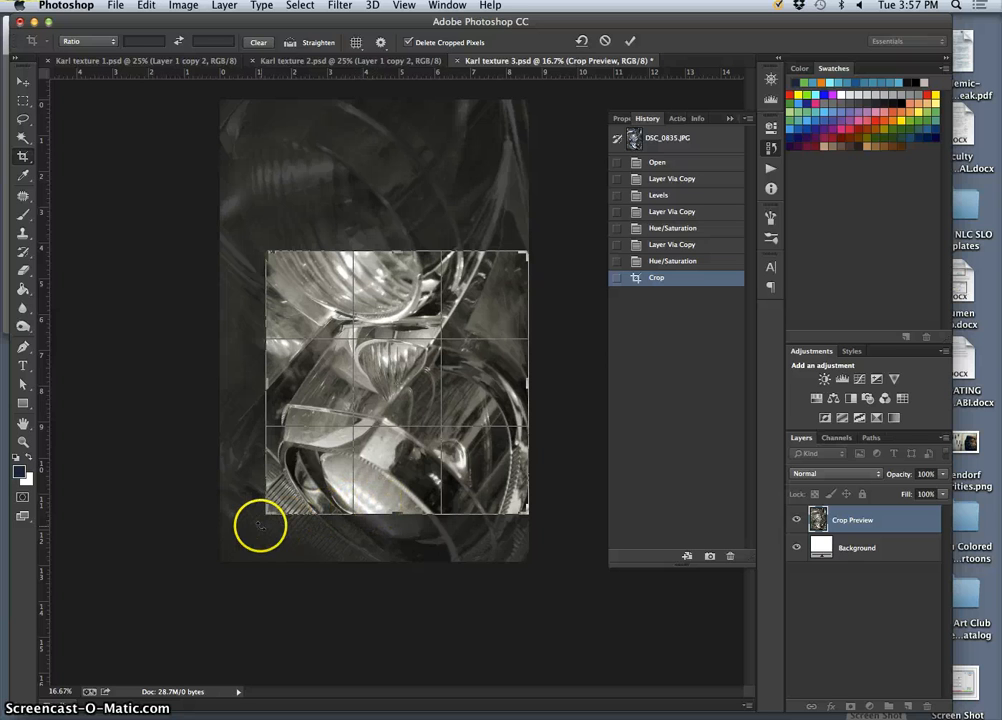
pyautogui.press('Return')
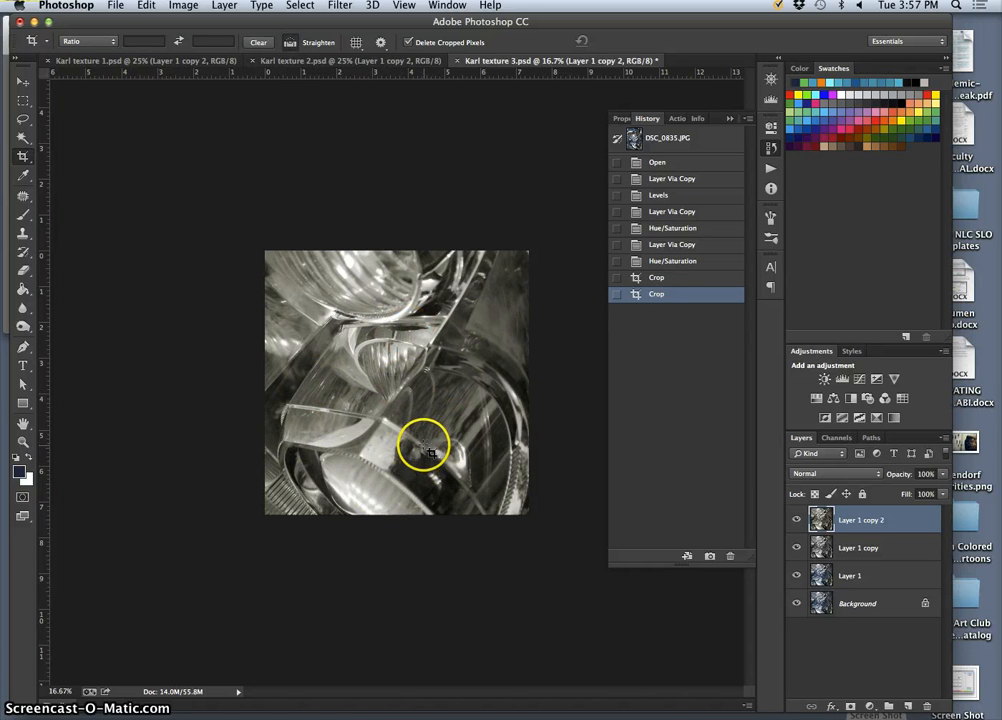
pyautogui.press('super+z')
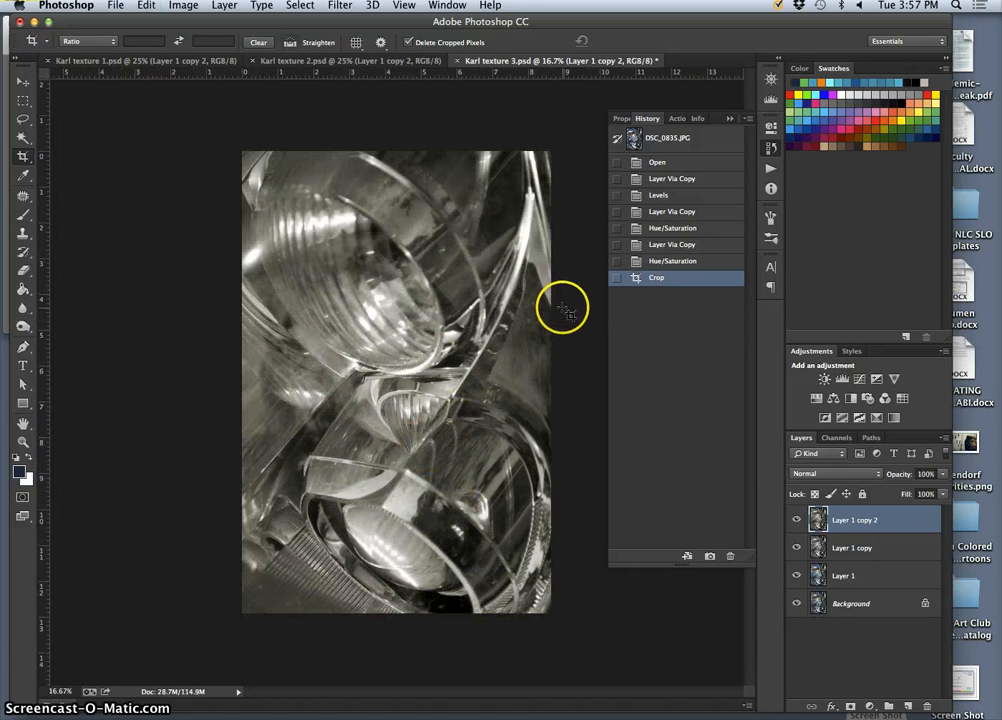
# Crop the image to a square about 7.6 inches per side, framed lower to include most of the lower lens.
pyautogui.moveTo(563, 308); pyautogui.dragTo(281, 621)
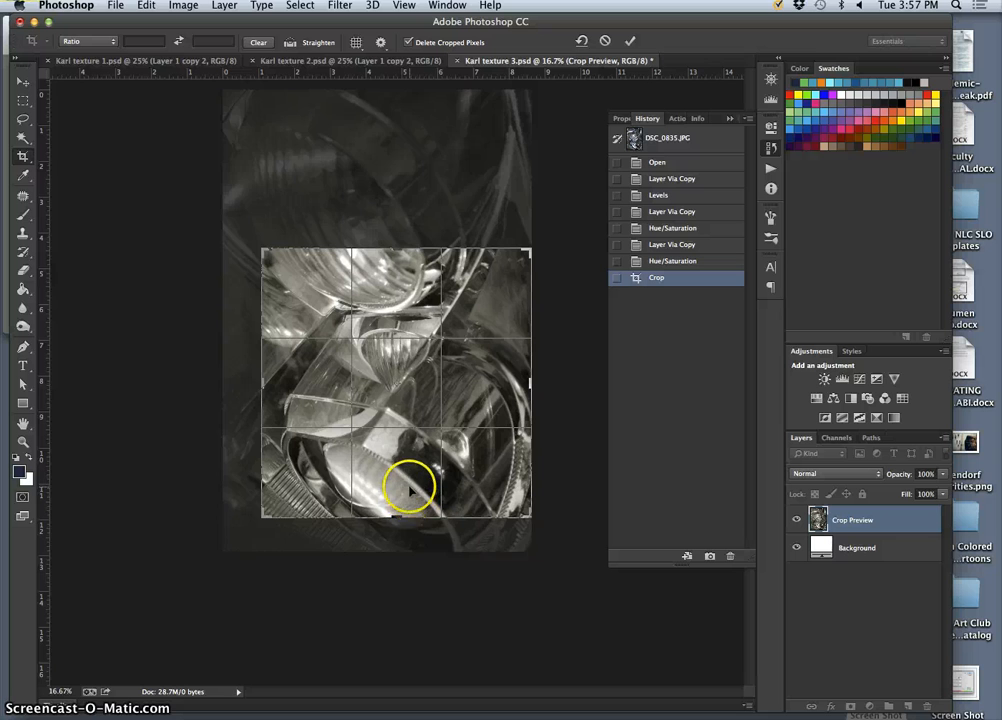
pyautogui.moveTo(409, 487)
pyautogui.mouseDown()
pyautogui.moveTo(407, 498)
pyautogui.moveTo(408, 463)
pyautogui.mouseUp()
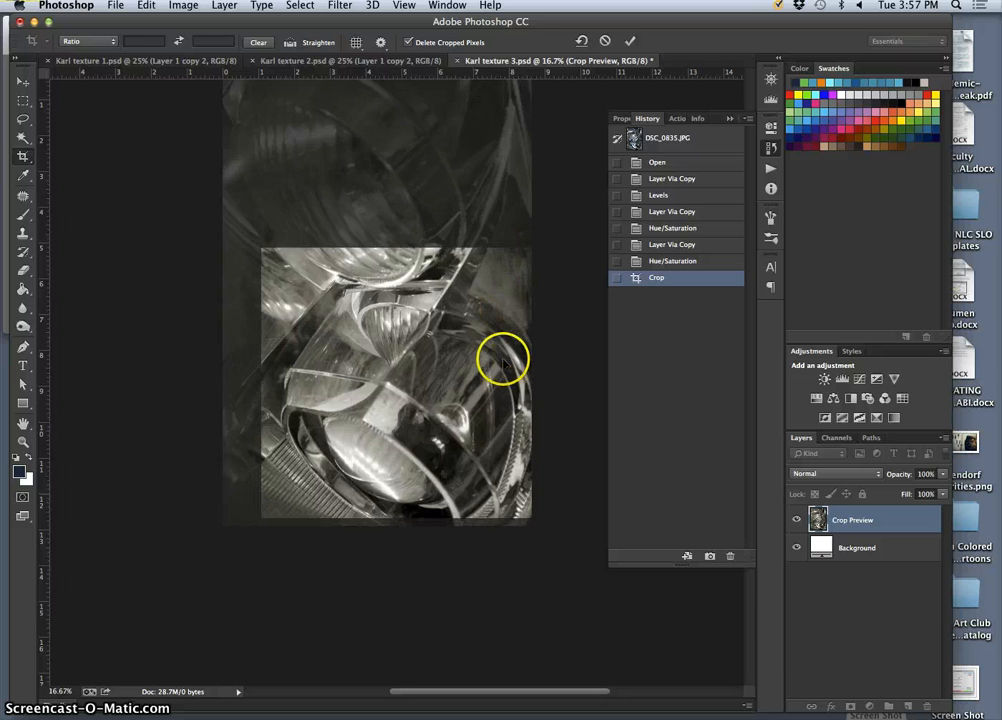
pyautogui.press('Return')
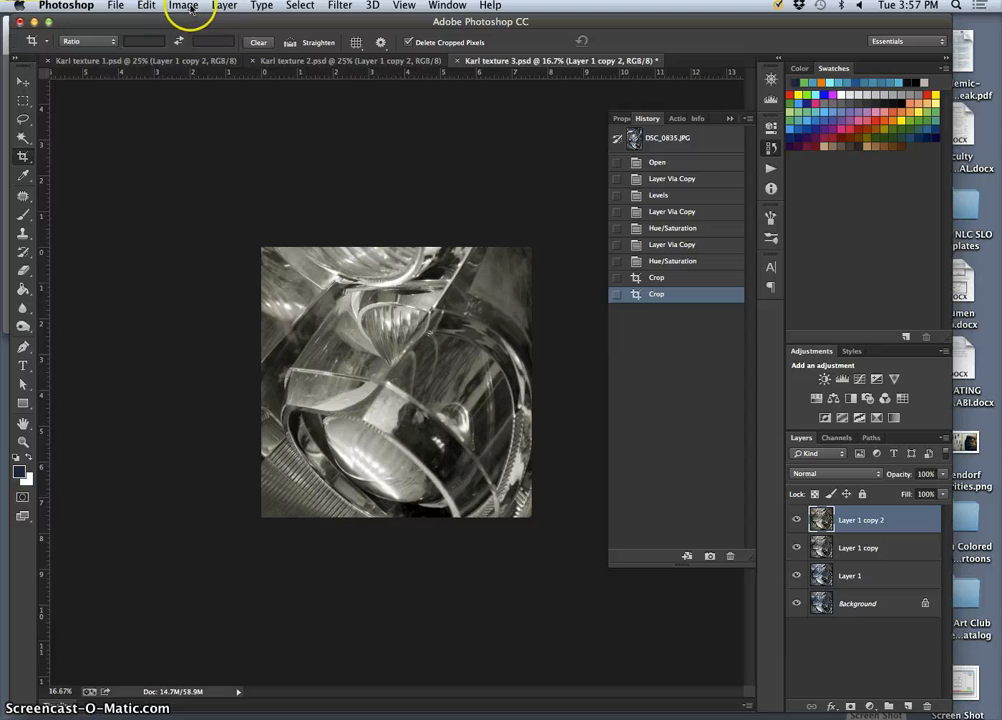
# Flatten the cropped image and undo the flattening.
pyautogui.click(222, 7)
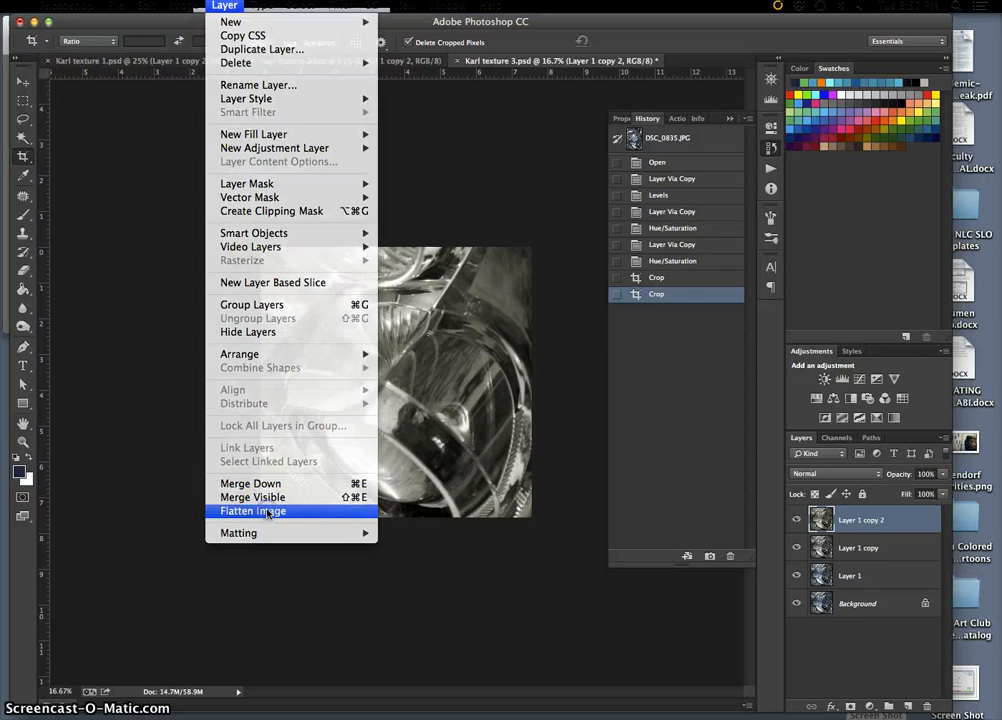
pyautogui.click(268, 512)
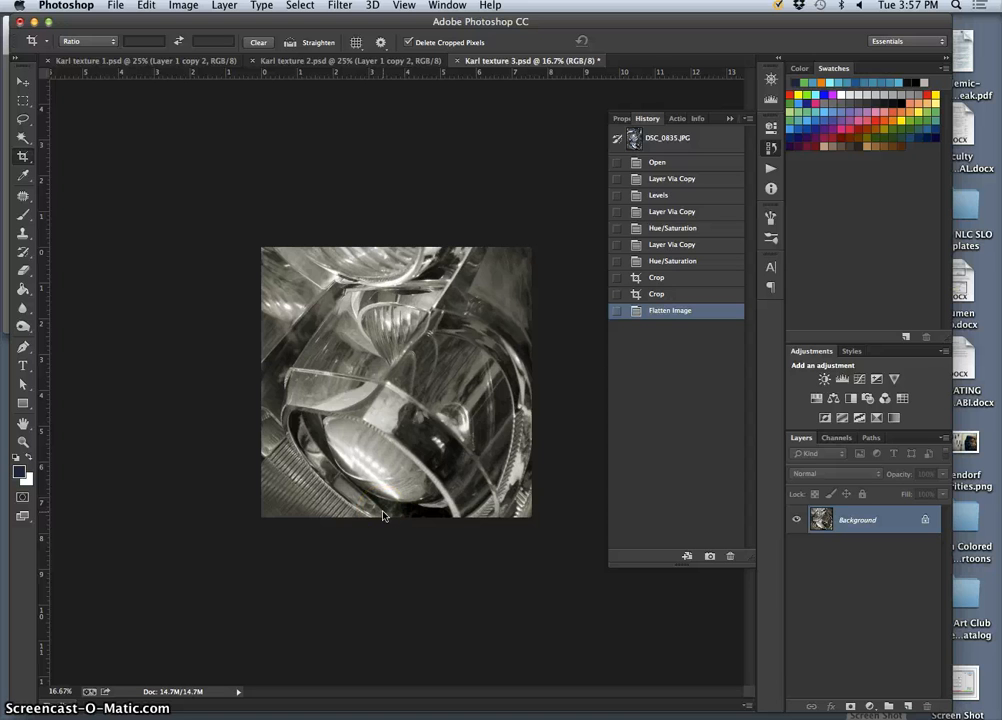
pyautogui.press('super+z')
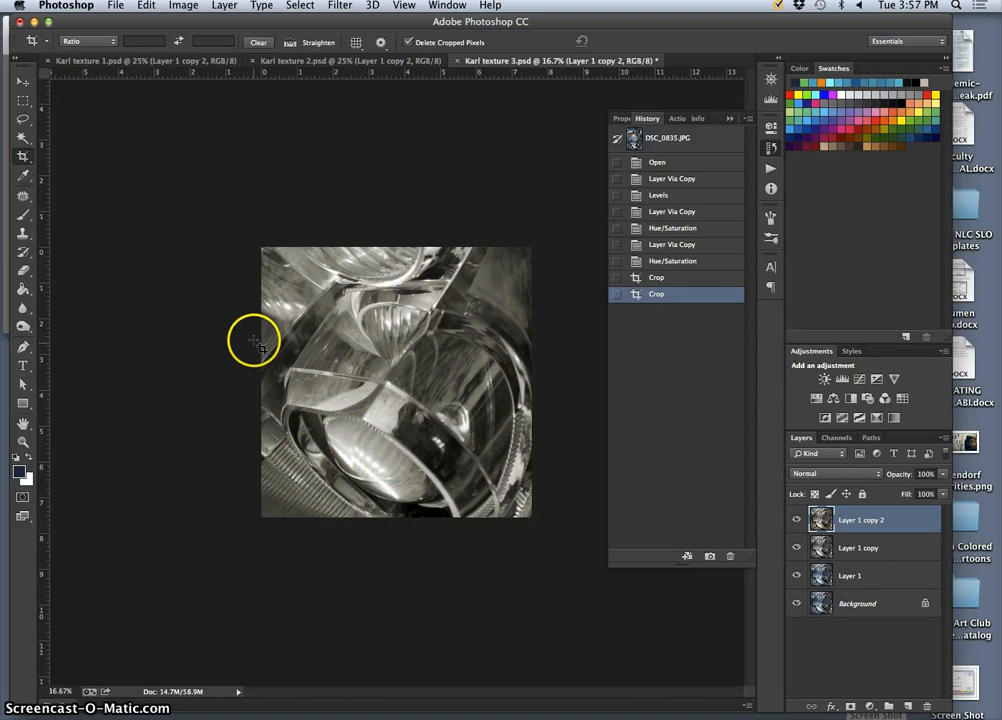
# Duplicate the top layer and apply Levels to the copy with a midtone input of 0.93.
pyautogui.press('super+j')
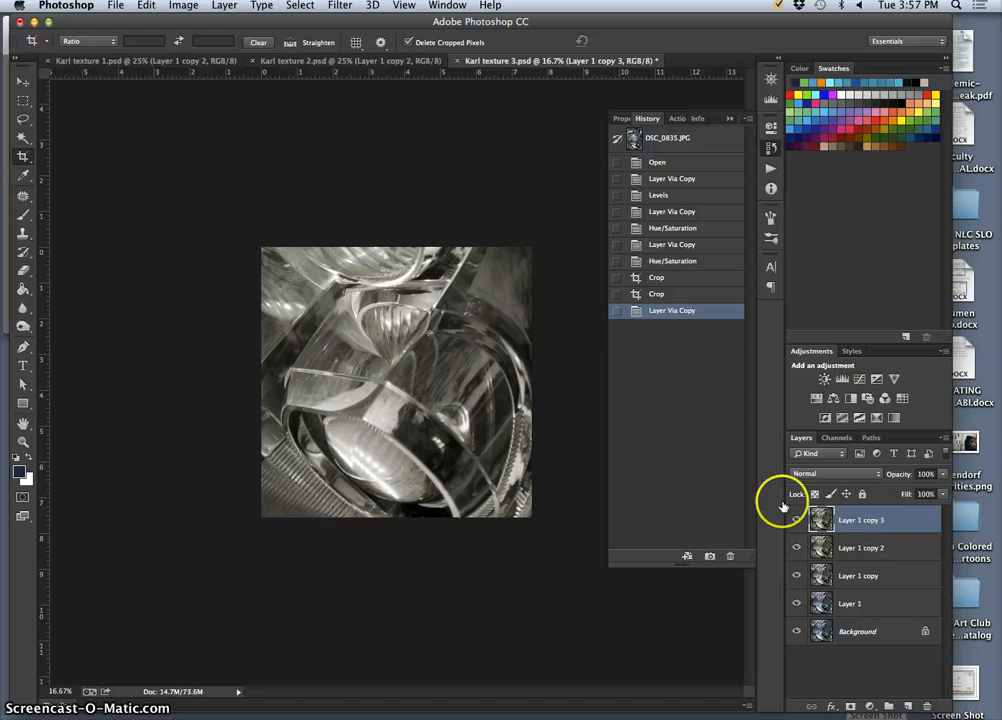
pyautogui.click(183, 6)
pyautogui.moveTo(203, 45)
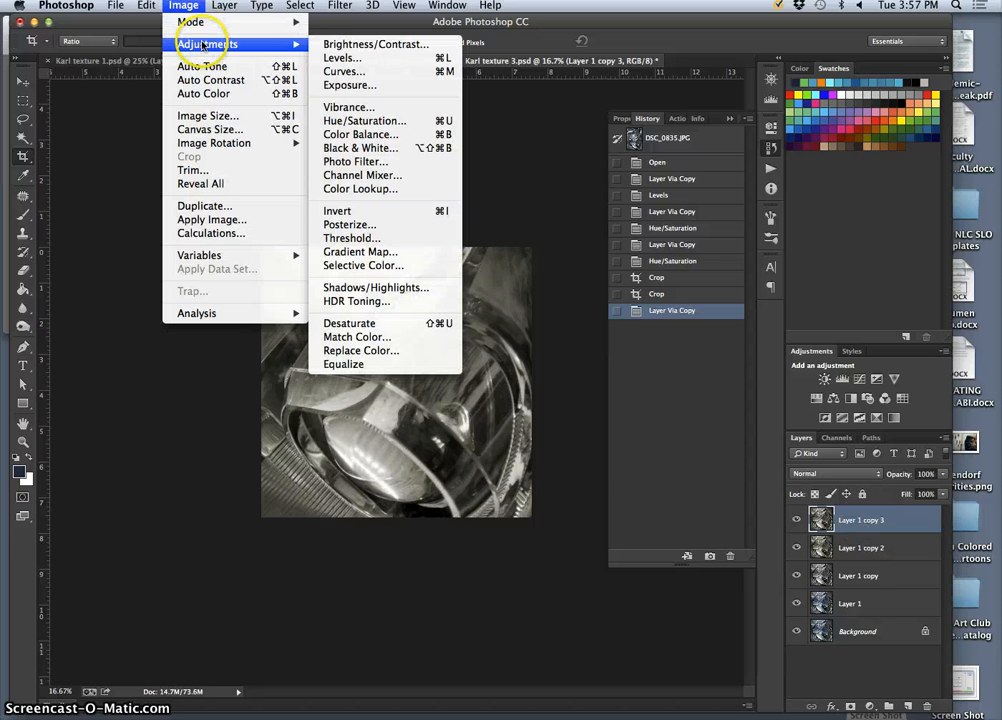
pyautogui.click(342, 58)
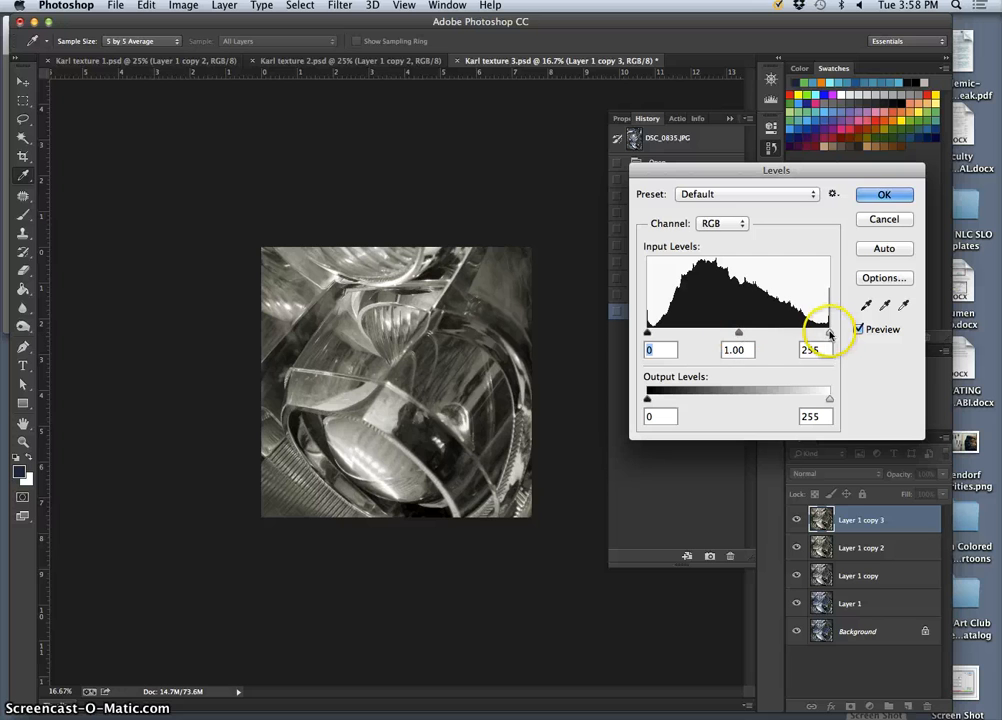
pyautogui.moveTo(825, 333); pyautogui.dragTo(855, 329)
pyautogui.moveTo(668, 334); pyautogui.dragTo(636, 334)
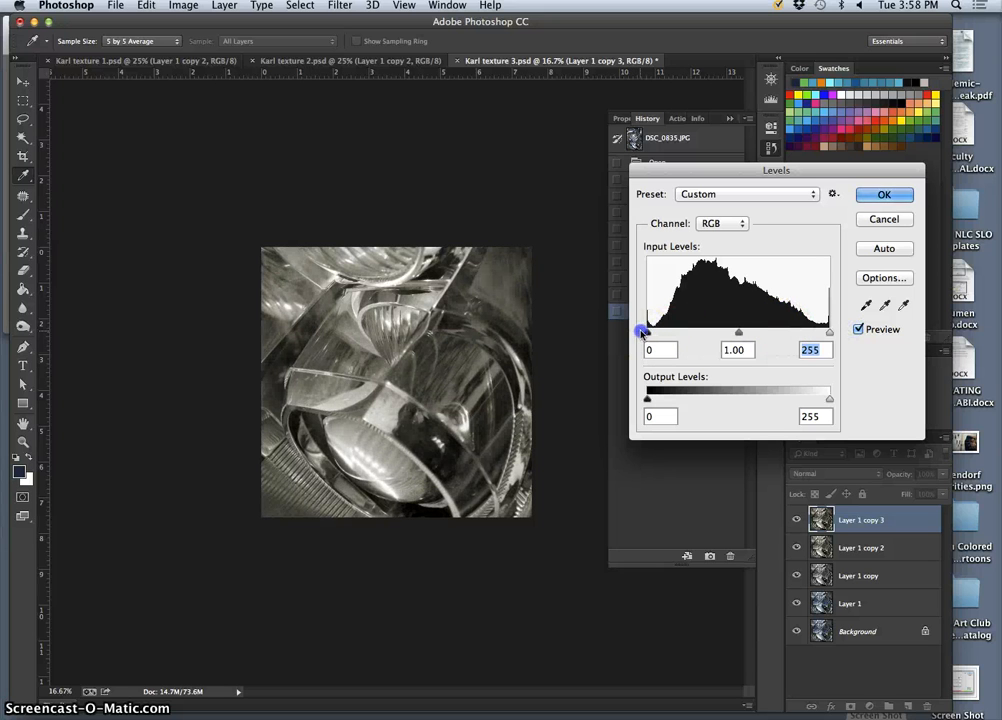
pyautogui.moveTo(738, 334)
pyautogui.mouseDown()
pyautogui.moveTo(711, 333)
pyautogui.moveTo(733, 331)
pyautogui.mouseUp()
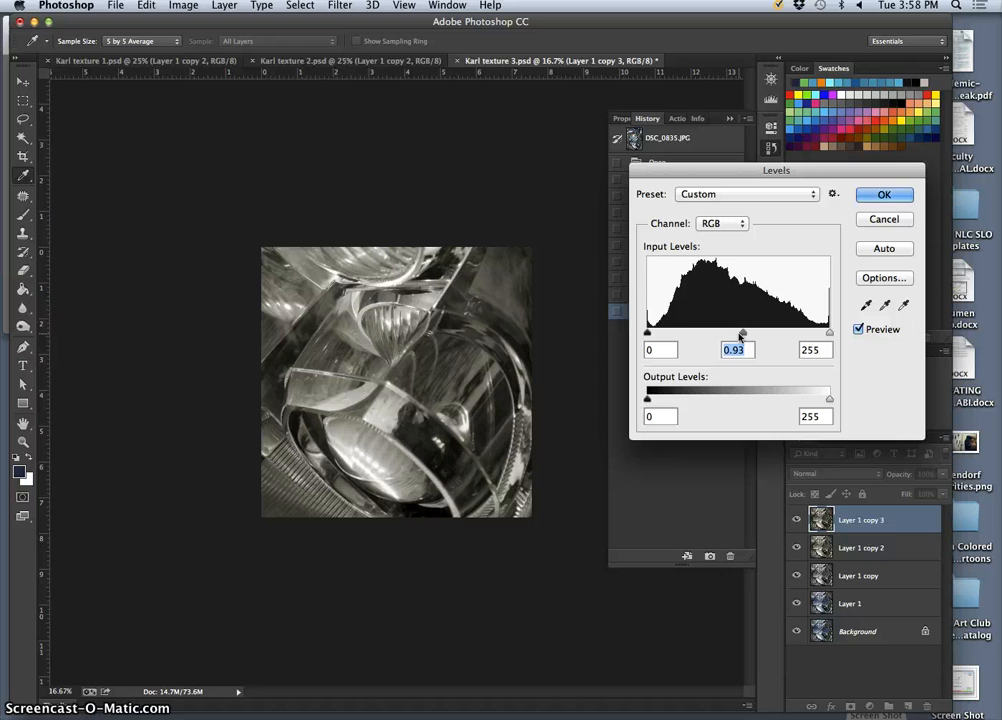
pyautogui.click(900, 194)
pyautogui.press('c')
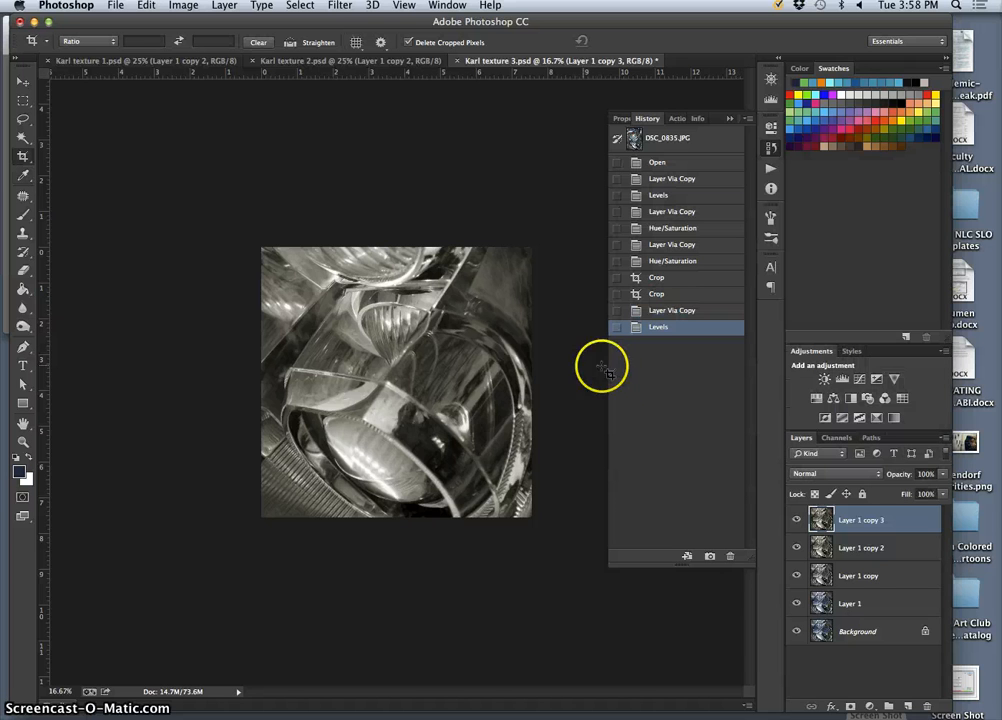
# Compare the image before and after the latest Levels adjustment using the history states.
pyautogui.click(666, 312)
pyautogui.click(662, 327)
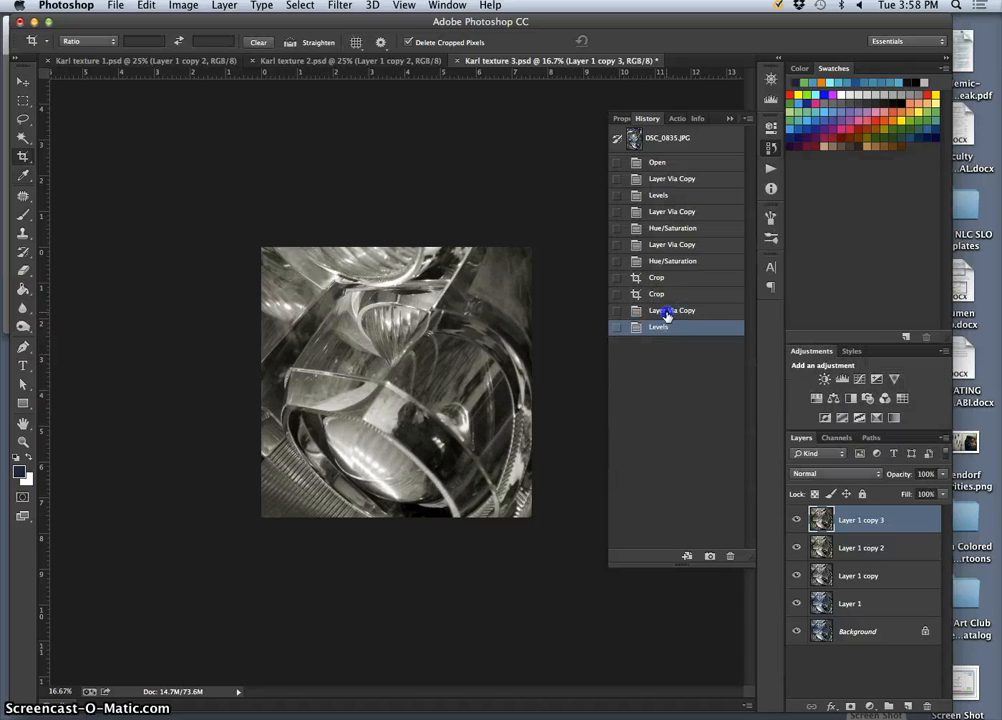
pyautogui.click(666, 311)
pyautogui.click(662, 327)
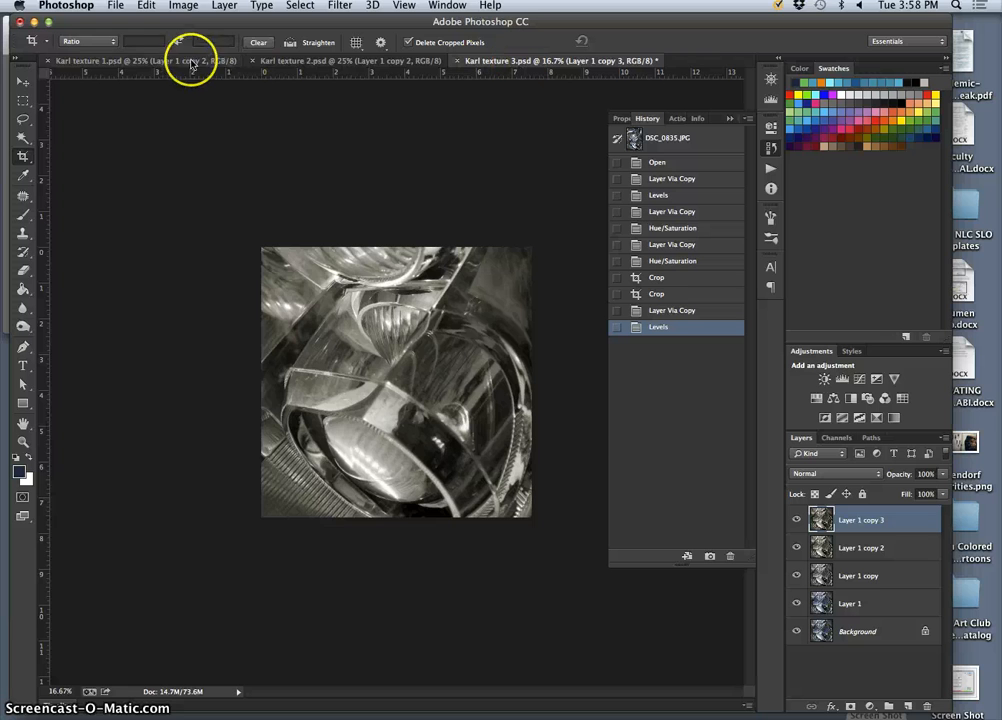
# Flatten all layers and open the Image Size settings with resampling enabled and width and height linked.
pyautogui.click(224, 6)
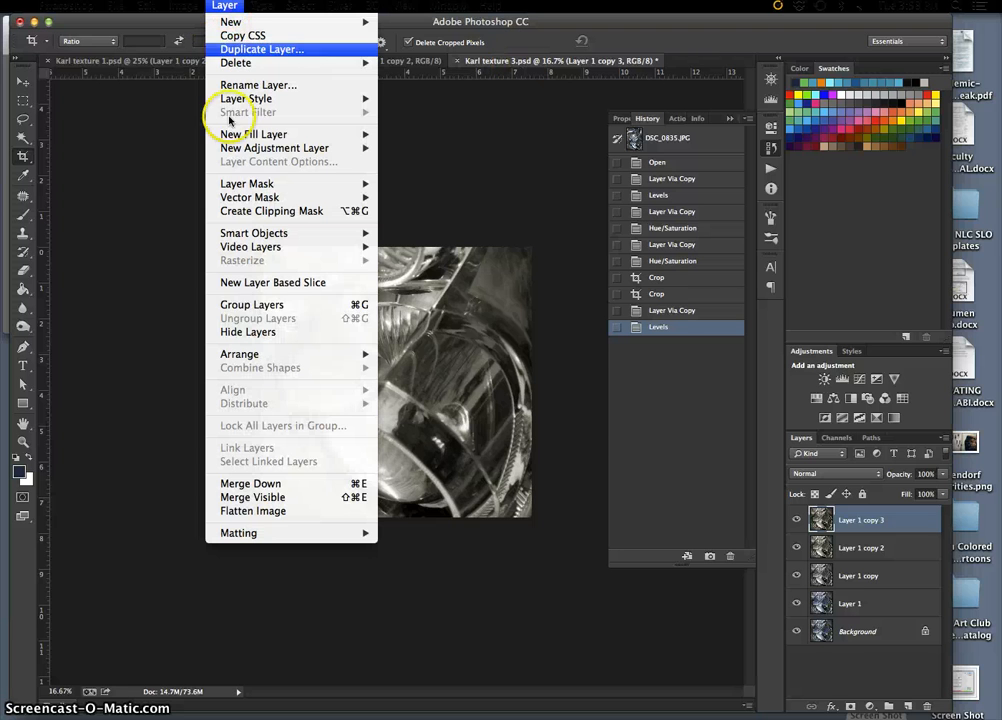
pyautogui.click(255, 511)
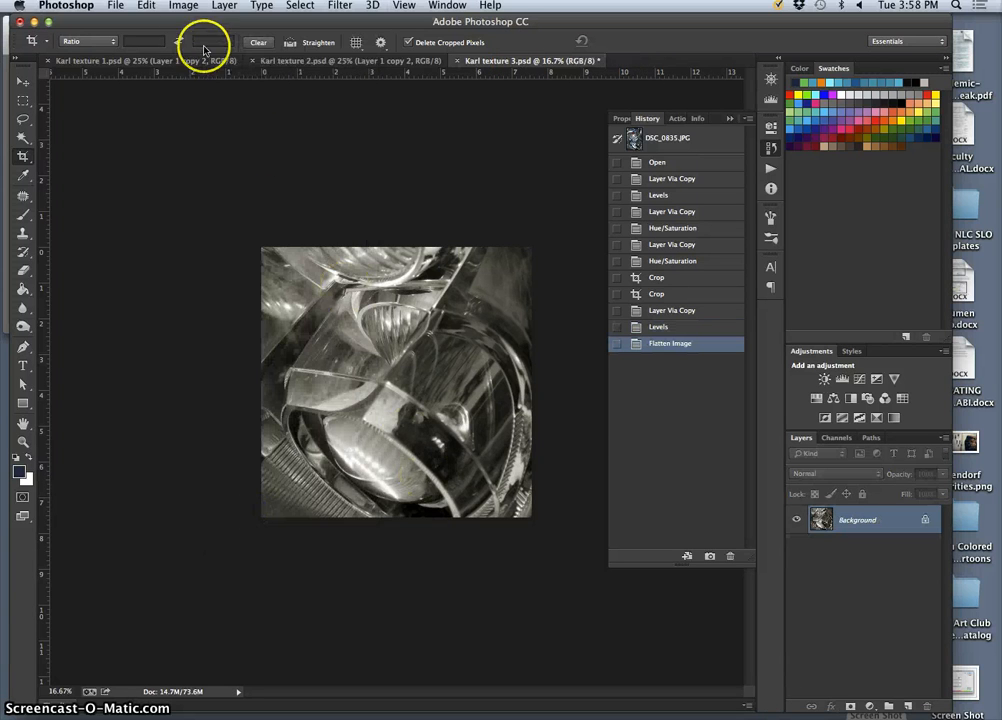
pyautogui.click(183, 6)
pyautogui.click(208, 115)
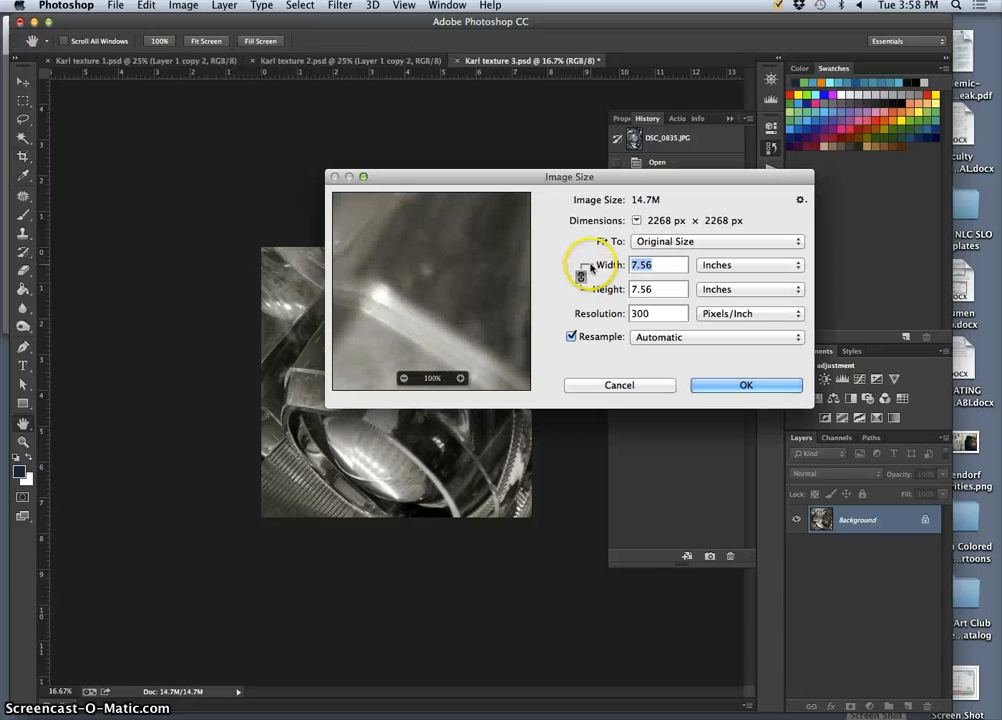
pyautogui.click(572, 337)
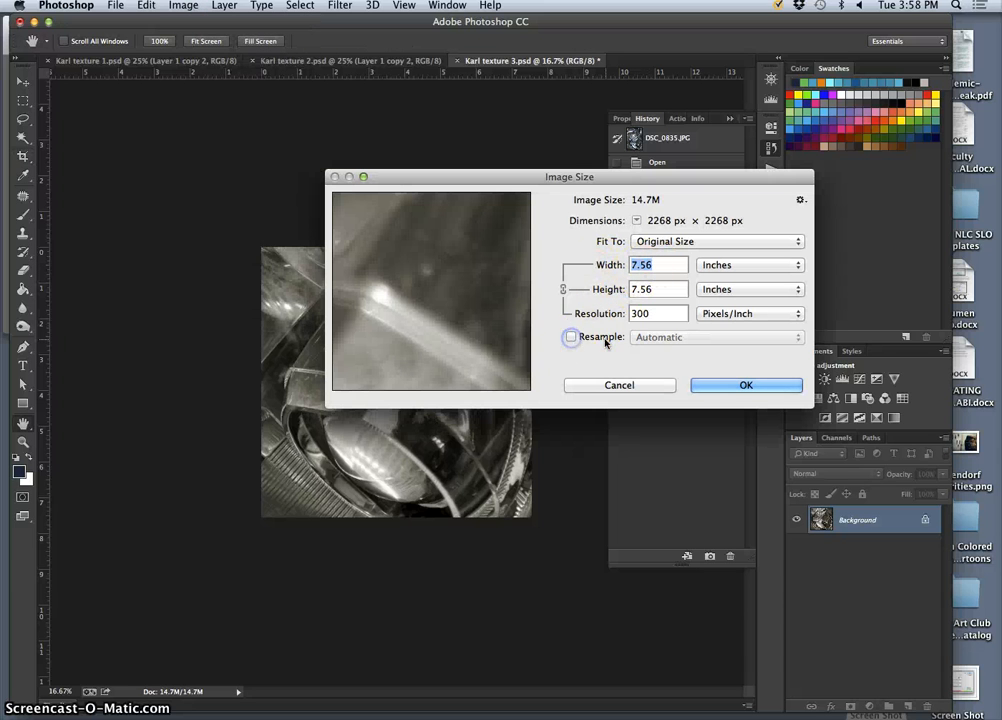
pyautogui.click(572, 338)
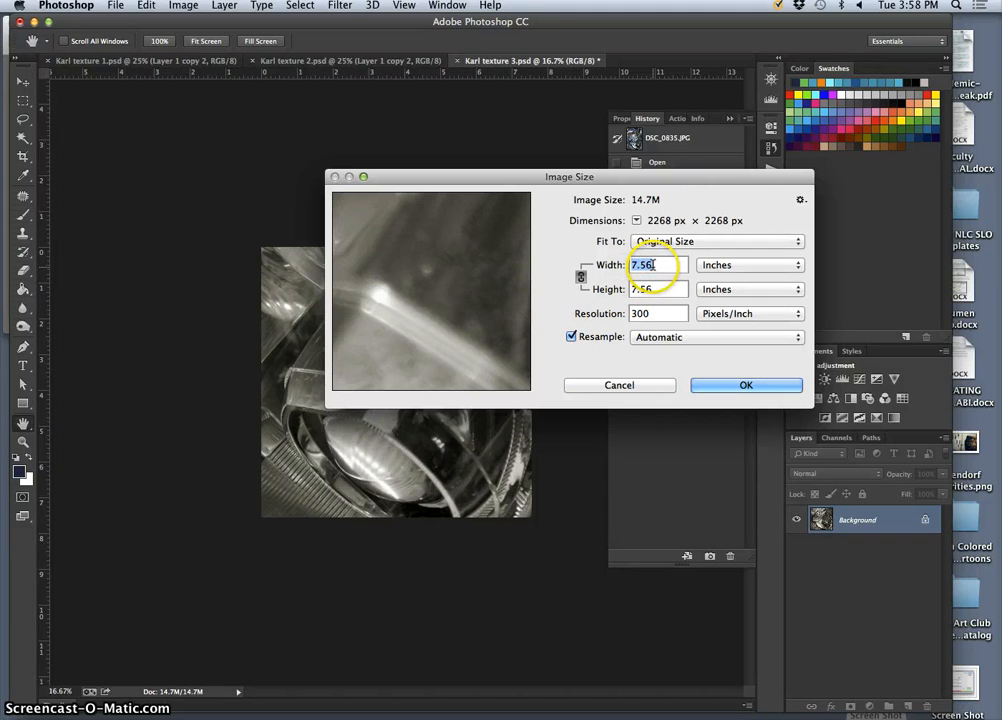
pyautogui.click(581, 278)
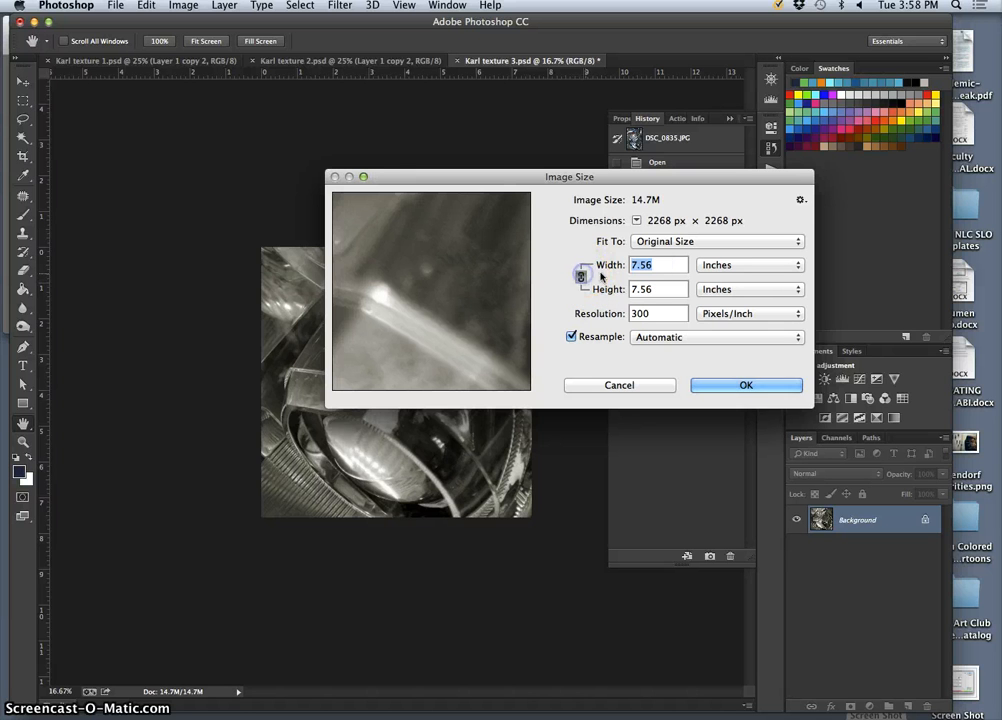
# Resize the image to 3 by 3 inches at 350 pixels/inch, checking the lower lens detail in the preview.
pyautogui.click(659, 264)
pyautogui.write('3')
pyautogui.doubleClick(640, 314)
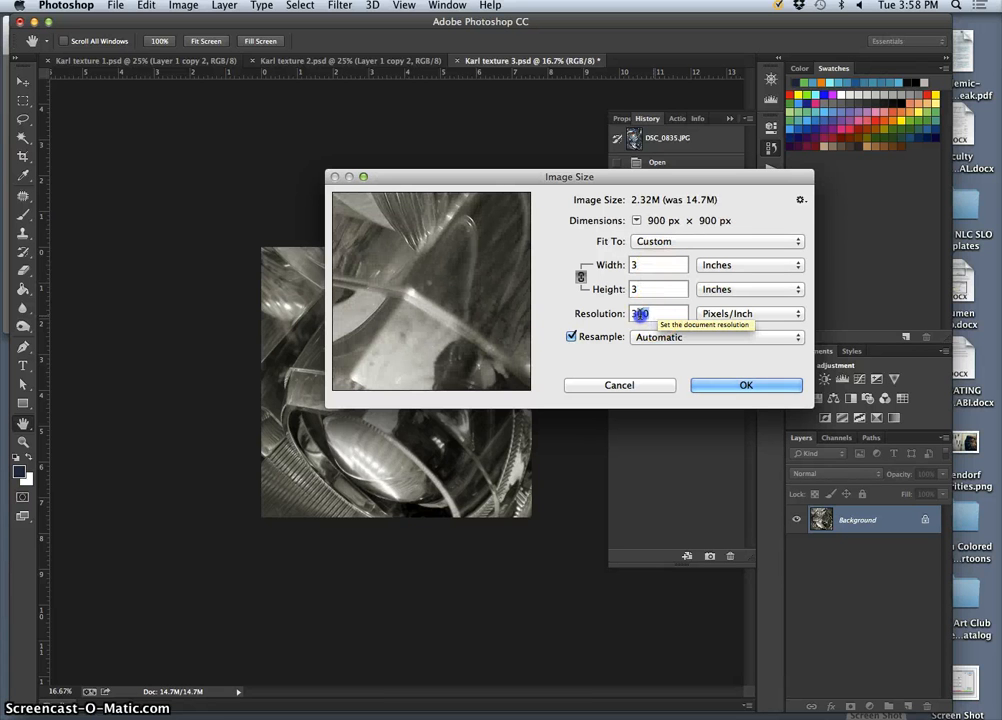
pyautogui.write('350')
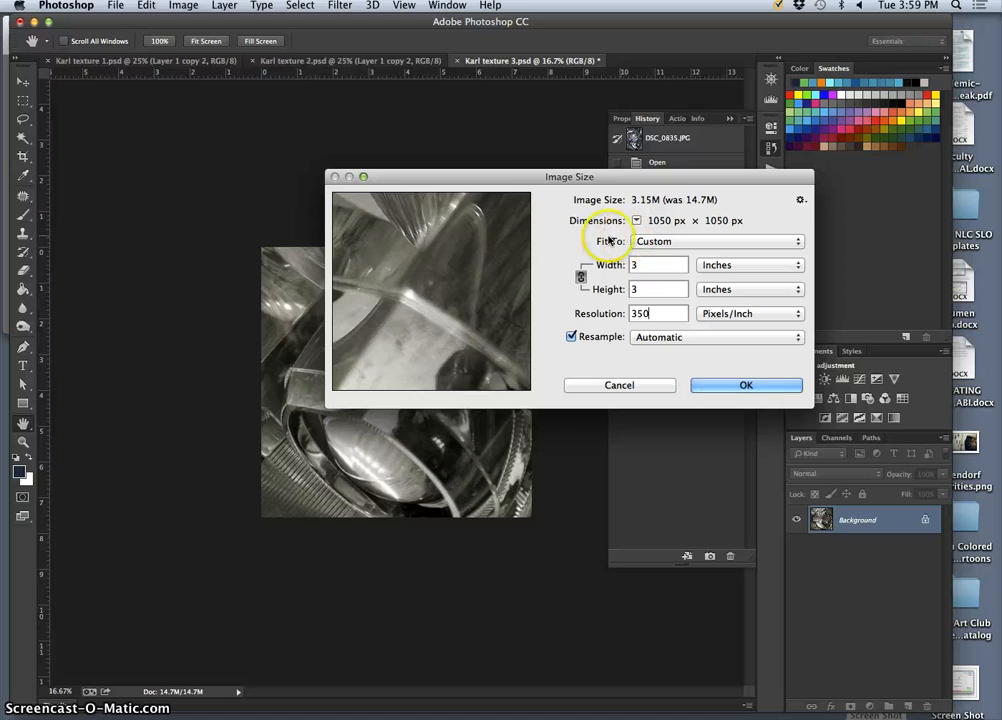
pyautogui.moveTo(429, 311); pyautogui.dragTo(465, 262)
pyautogui.click(634, 265)
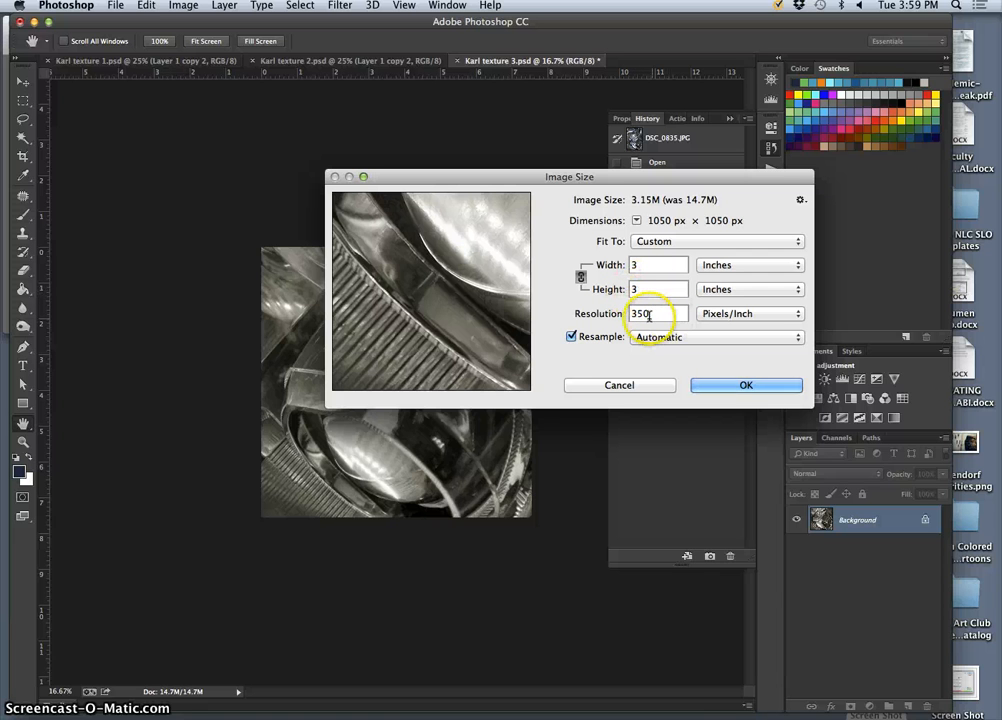
pyautogui.click(718, 265)
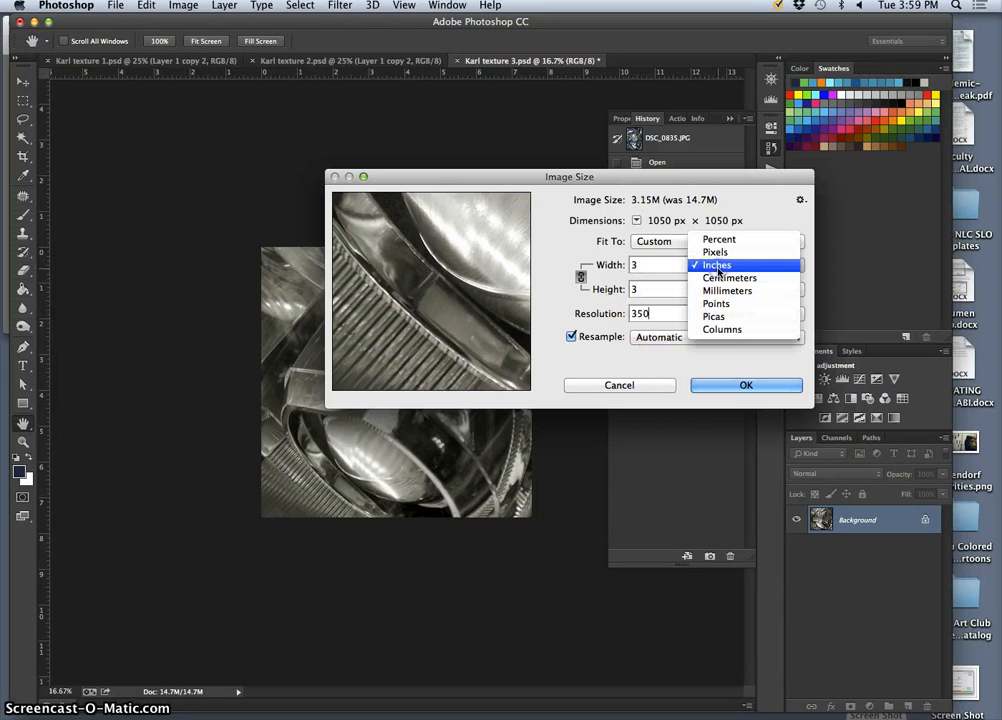
pyautogui.click(735, 272)
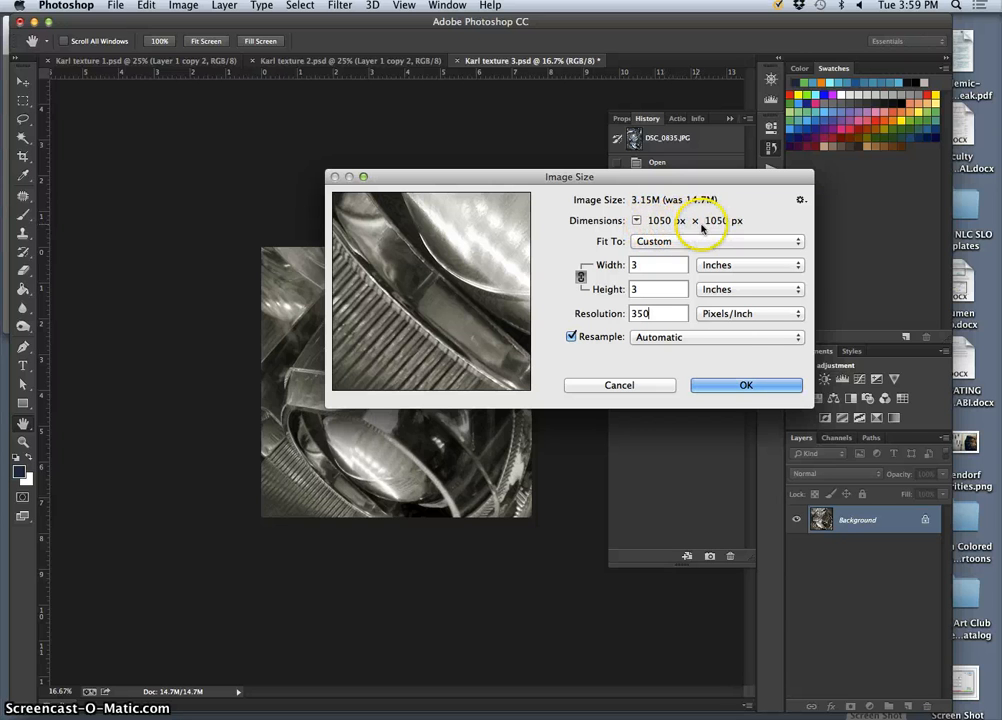
pyautogui.click(740, 391)
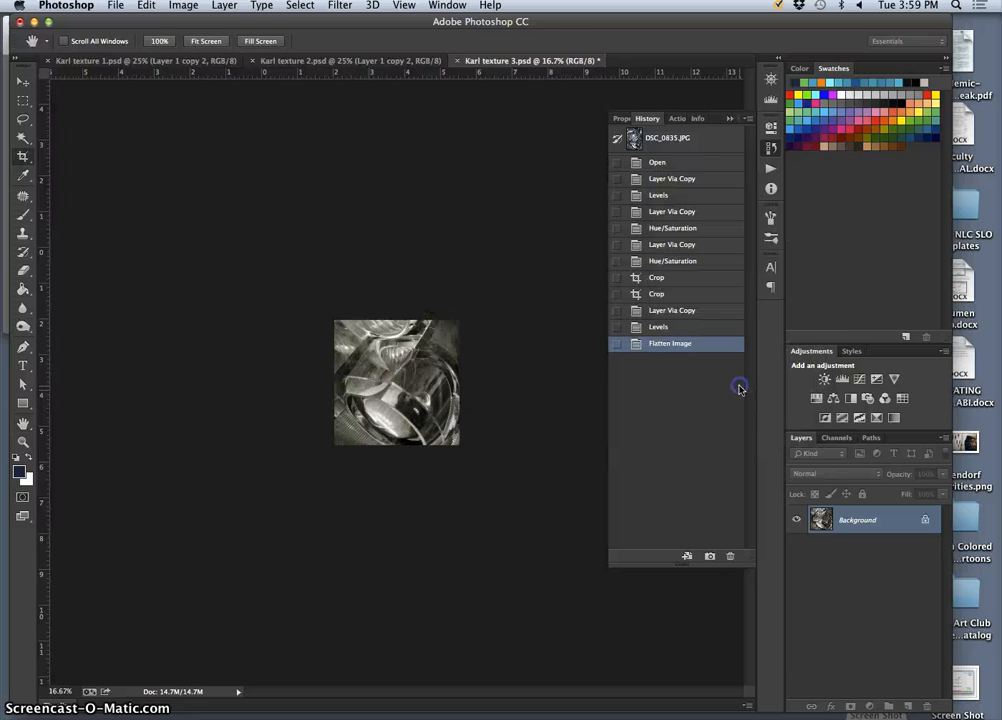
# View the resized image at 100% magnification.
pyautogui.press('c')
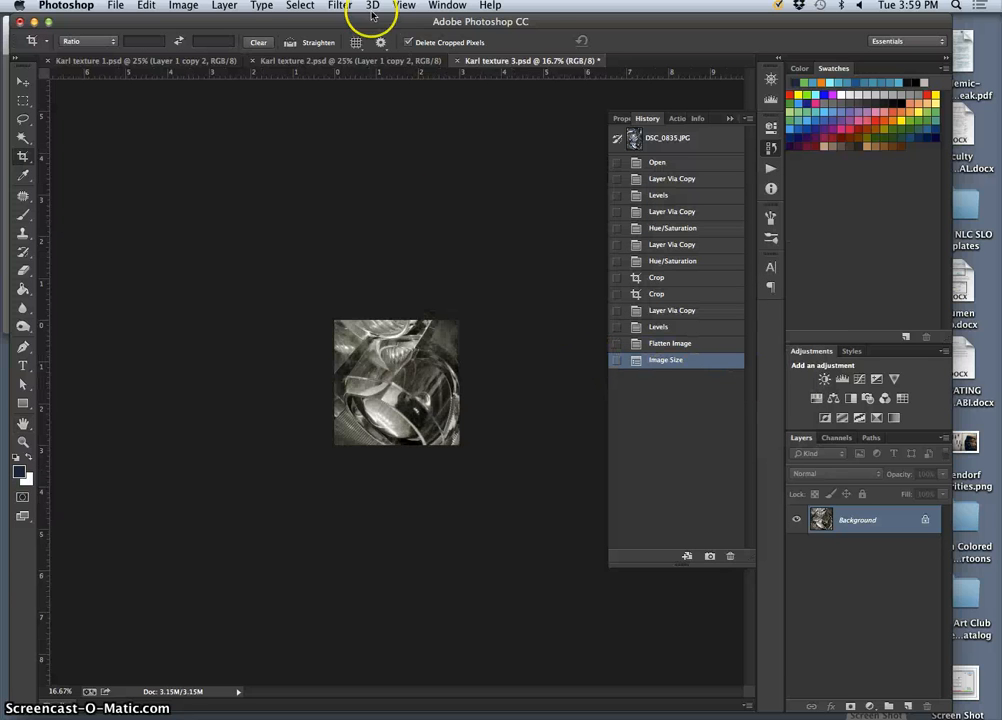
pyautogui.click(396, 5)
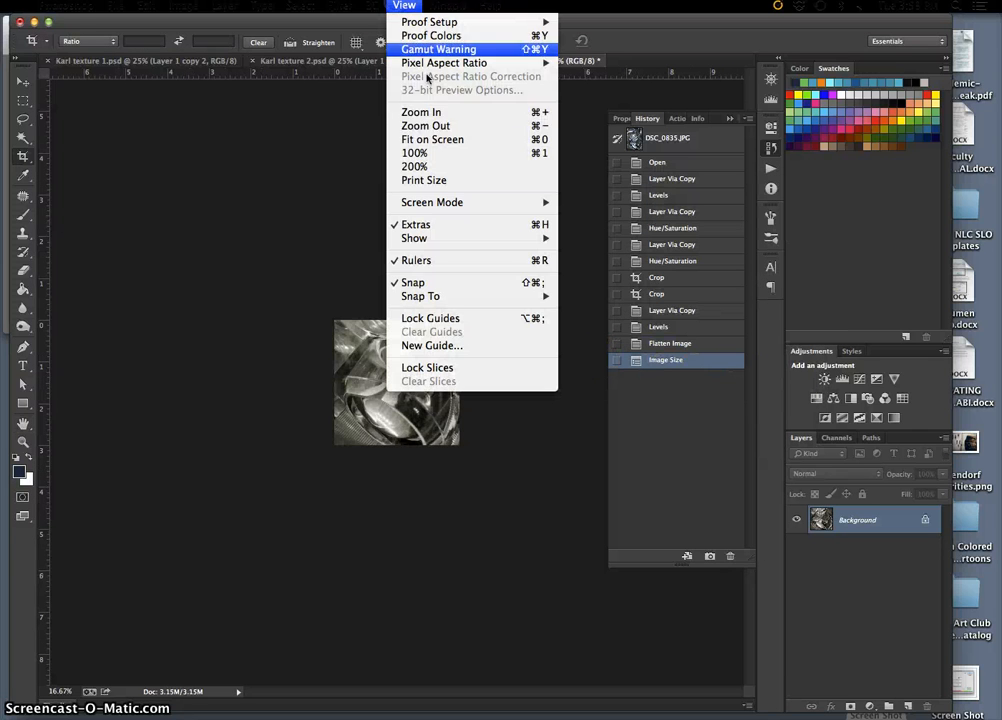
pyautogui.click(436, 155)
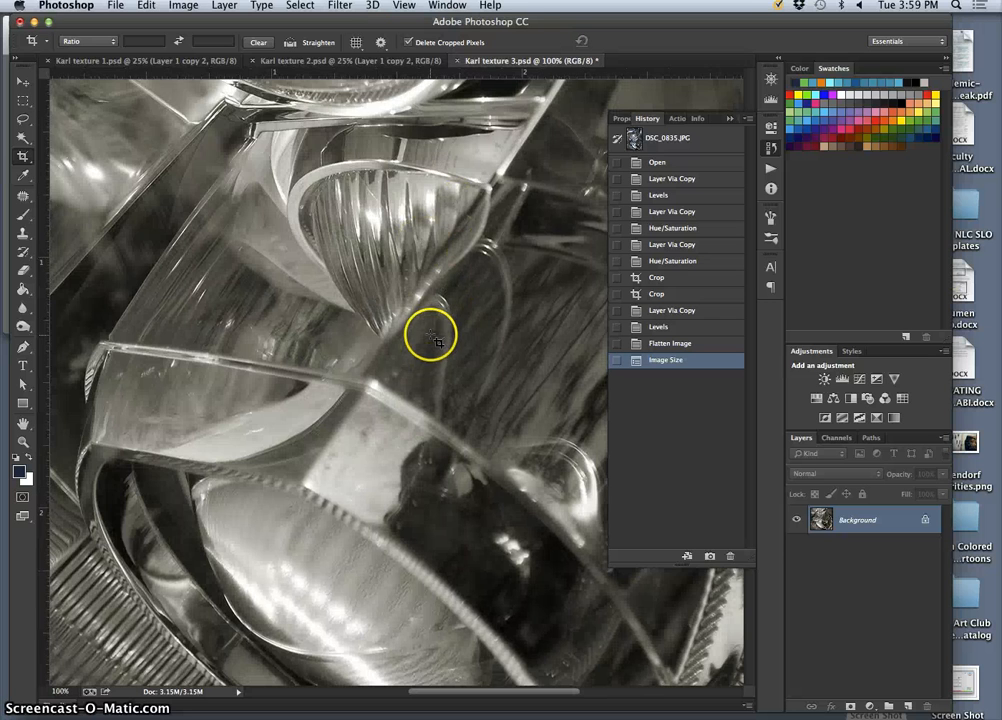
# Examine the resized lens image from top to bottom at 100% magnification, checking it against the uncropped texture 2 document.
pyautogui.scroll(-6, 430, 332)
pyautogui.scroll(5, 434, 330)
pyautogui.scroll(5, 437, 338)
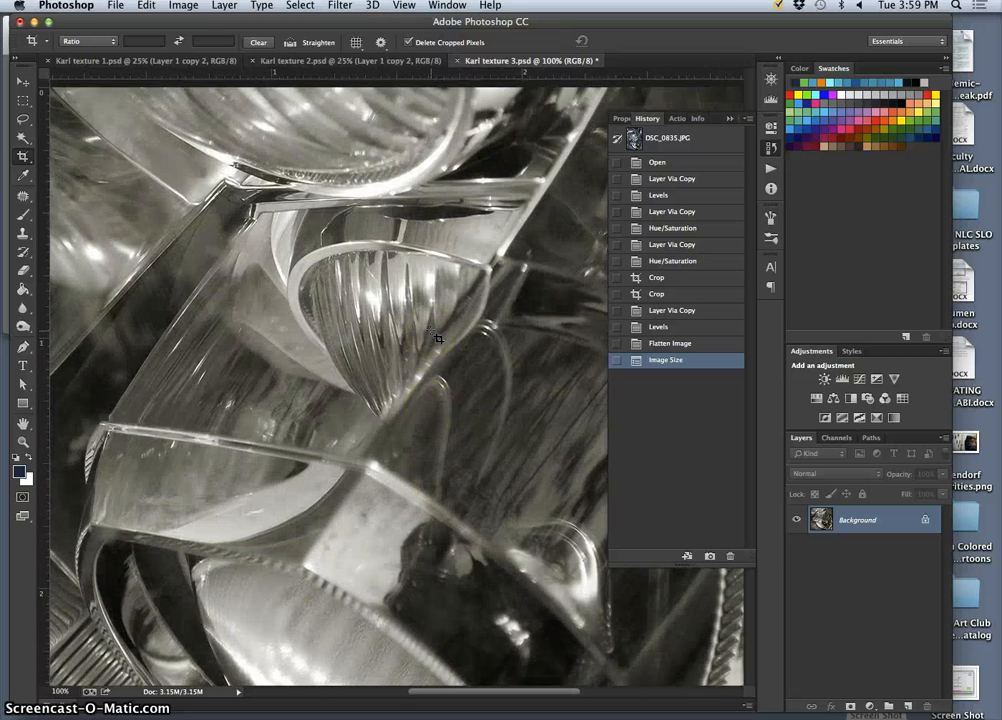
pyautogui.scroll(-6, 437, 338)
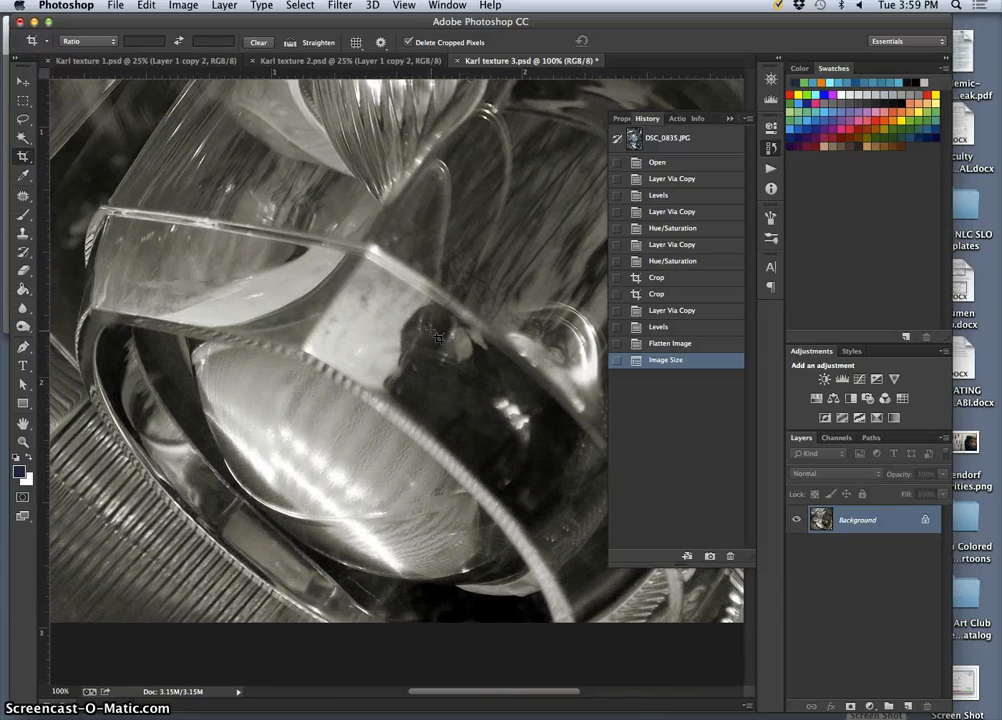
pyautogui.scroll(8, 410, 335)
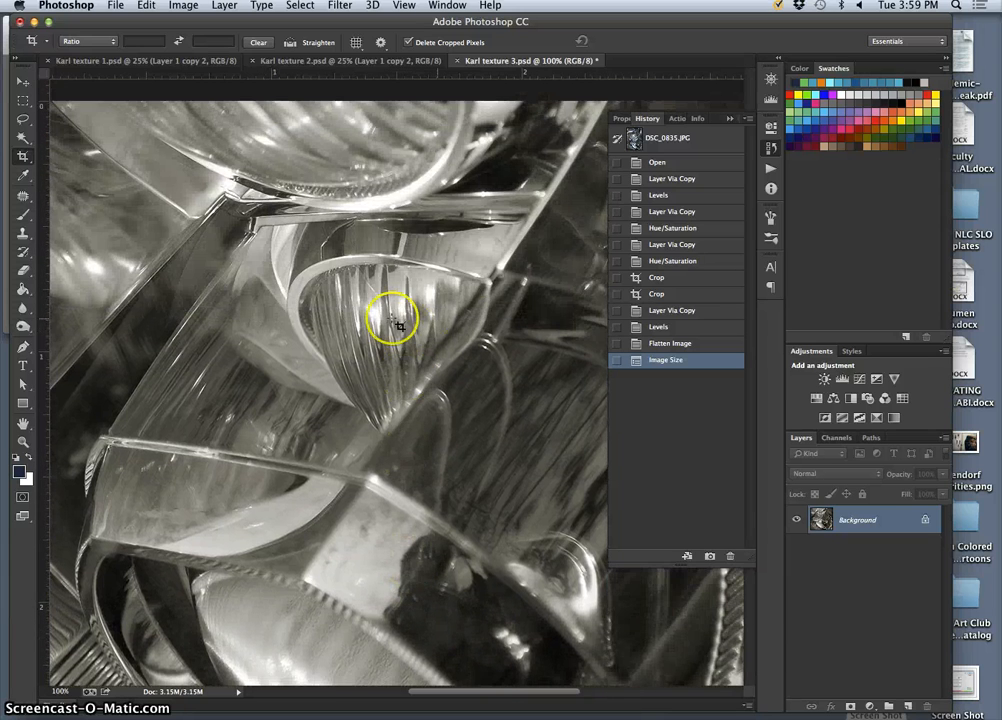
pyautogui.scroll(-1, 395, 312)
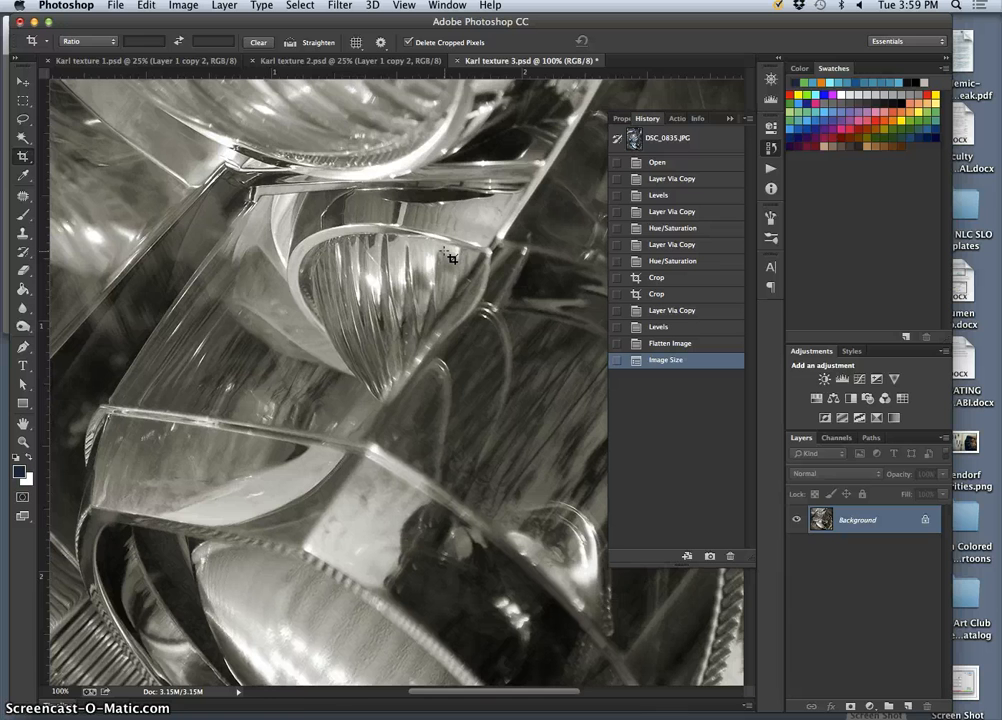
pyautogui.scroll(-3, 452, 258)
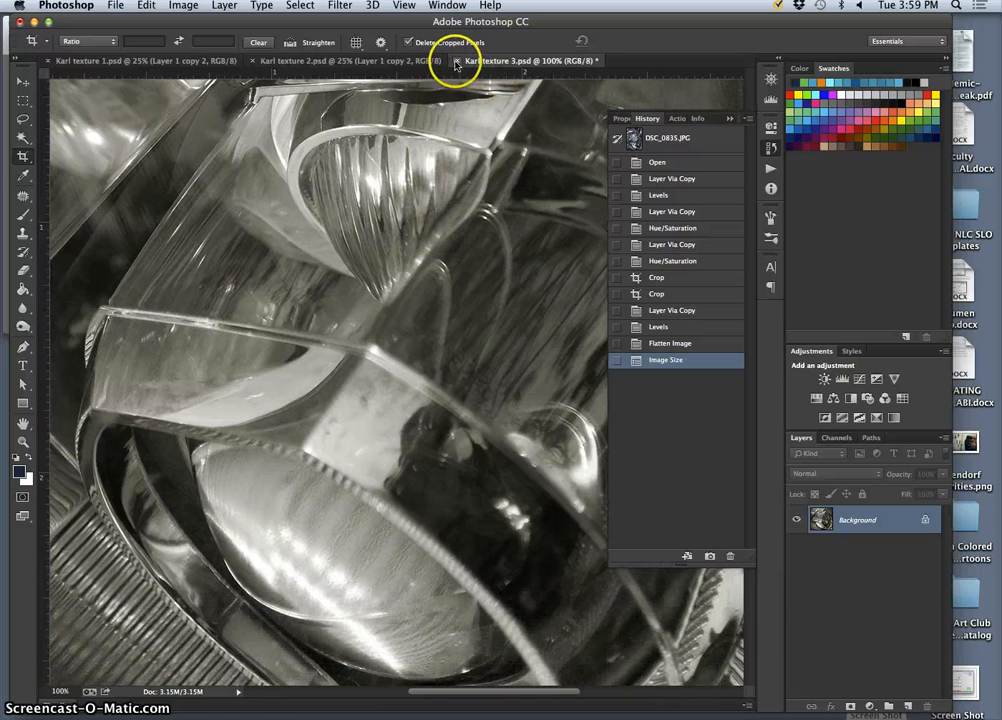
pyautogui.click(370, 60)
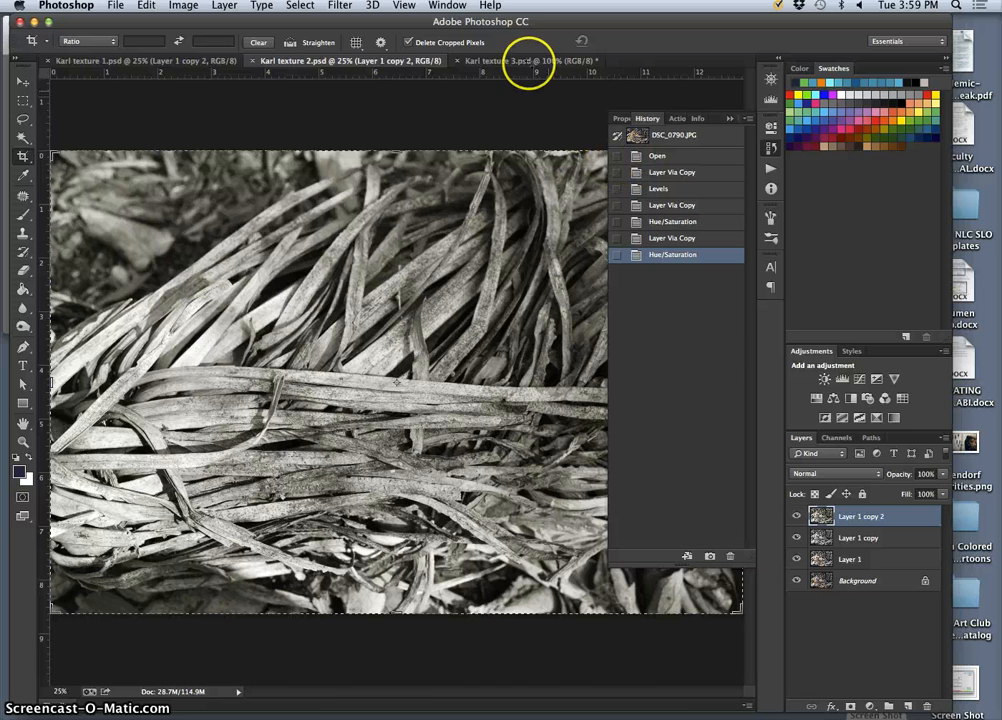
pyautogui.click(527, 62)
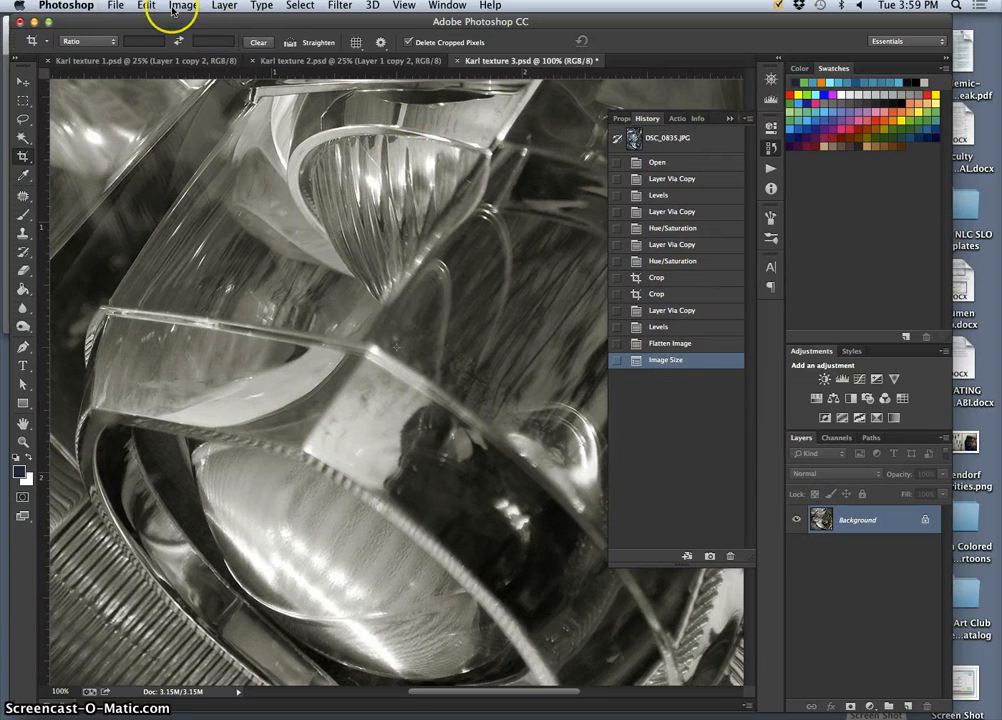
# Save the flattened image as a new Photoshop file on the Desktop, replacing "texture" with "crop" in its file name.
pyautogui.click(116, 5)
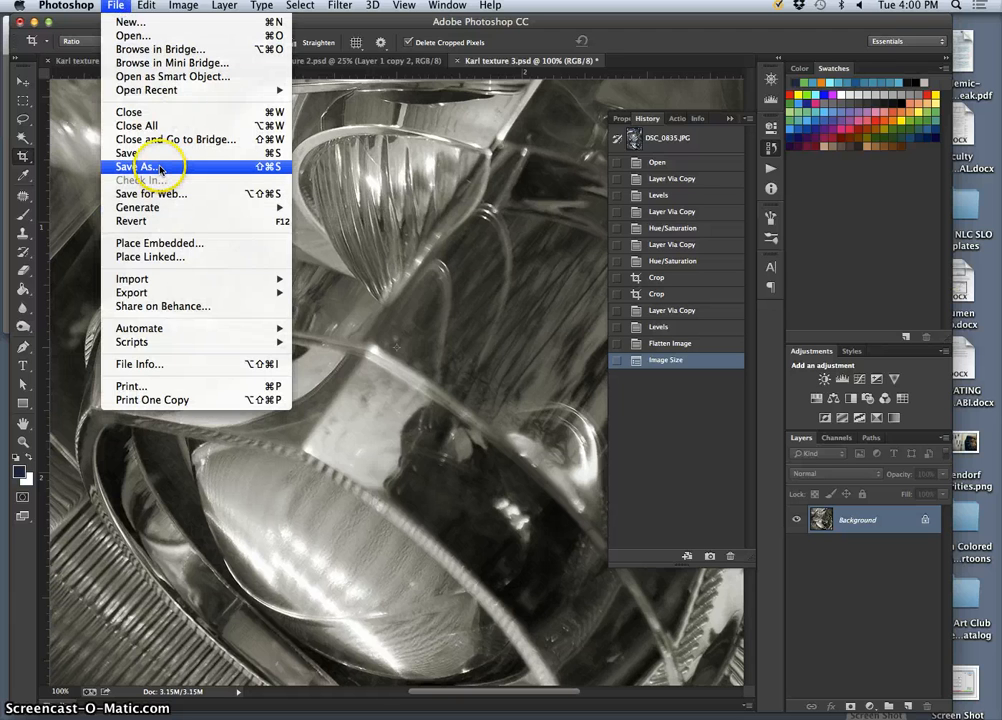
pyautogui.click(157, 167)
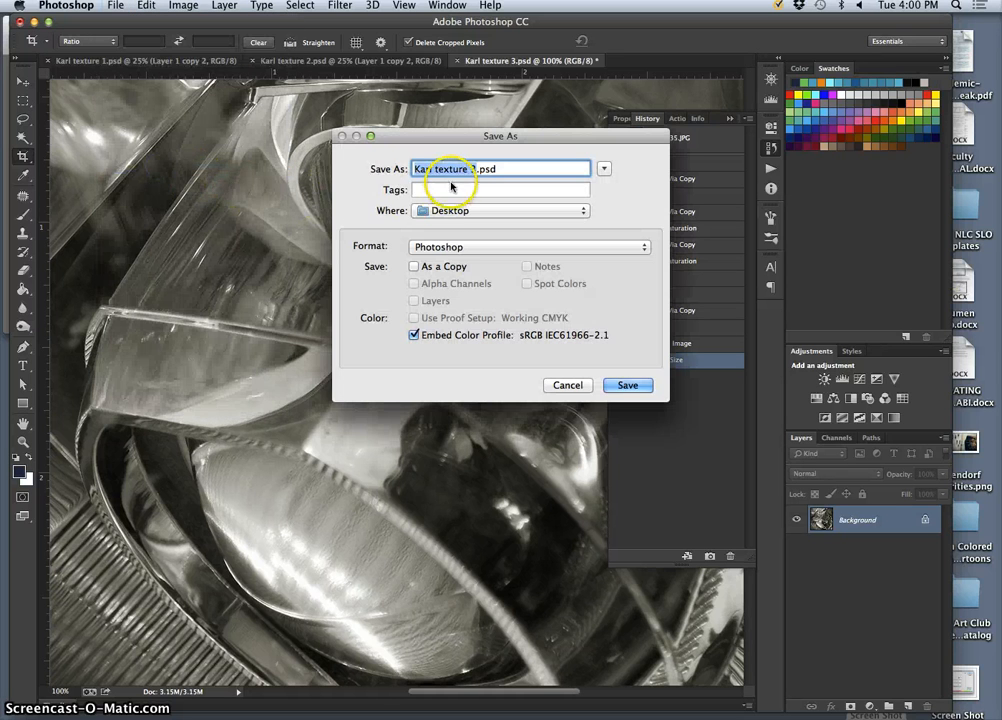
pyautogui.click(467, 169)
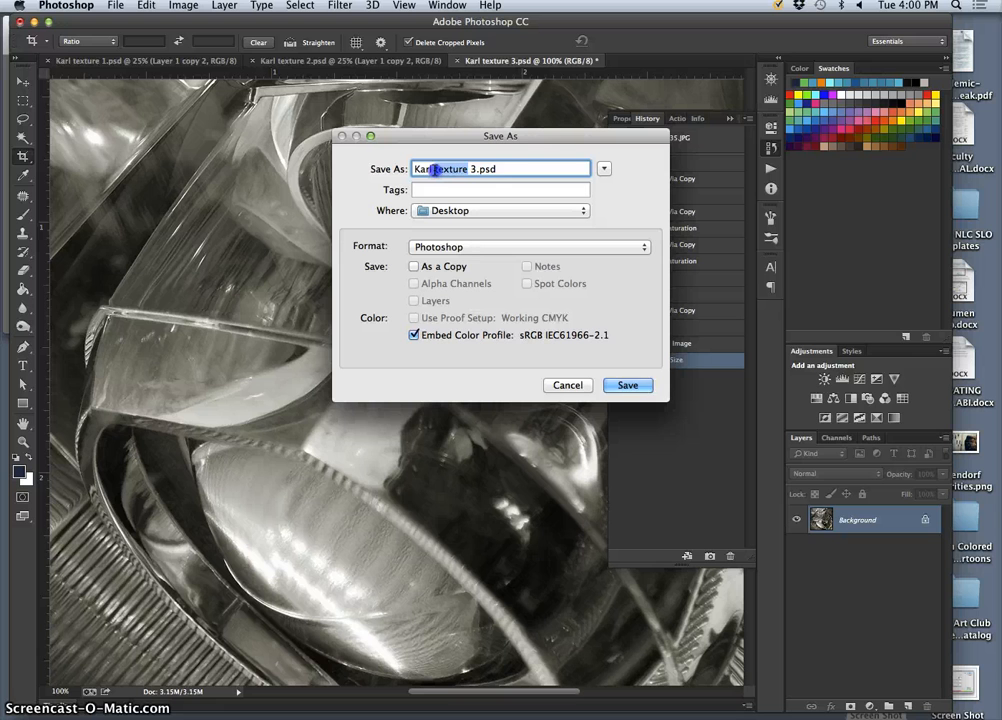
pyautogui.write('crop')
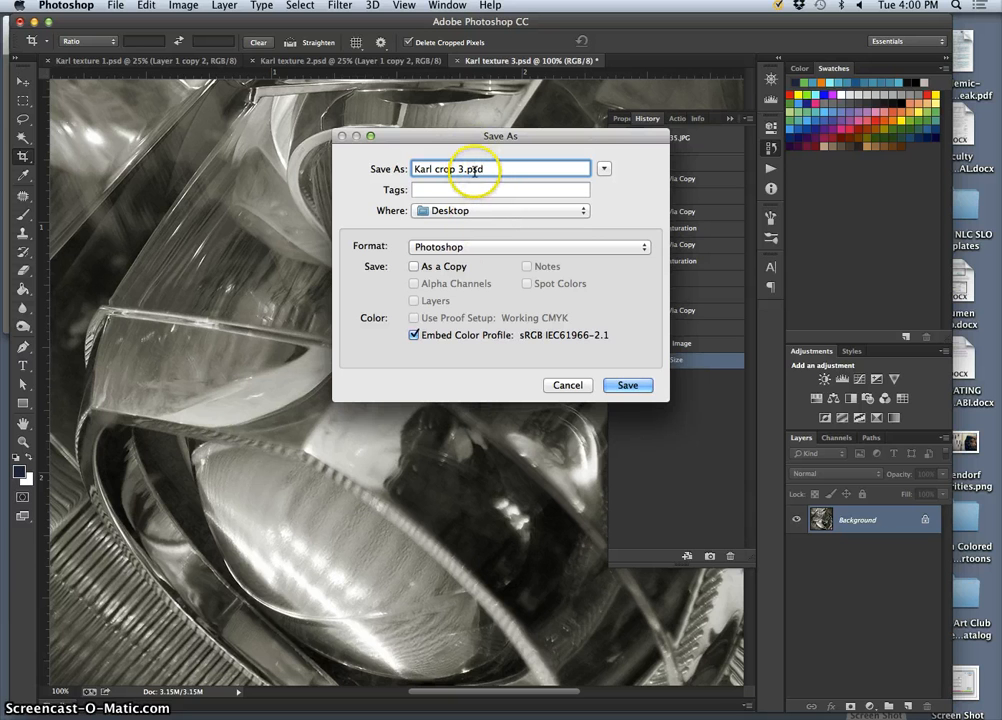
pyautogui.click(638, 386)
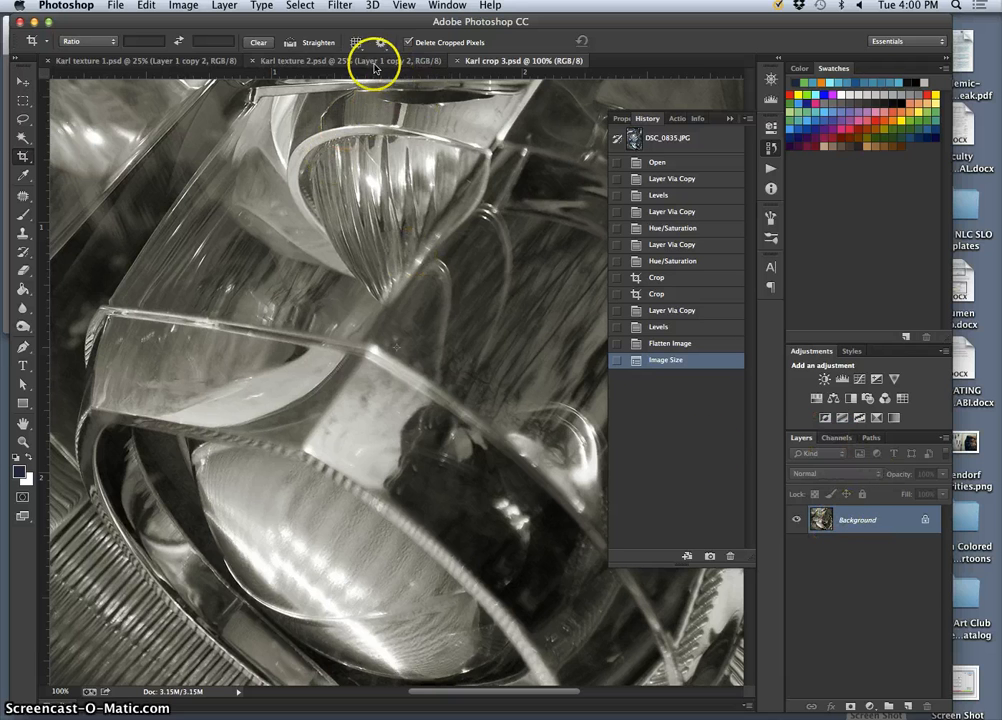
# Open the texture 2 document, collapse the History panel and examine the dried leaf strands at 100% magnification.
pyautogui.click(295, 60)
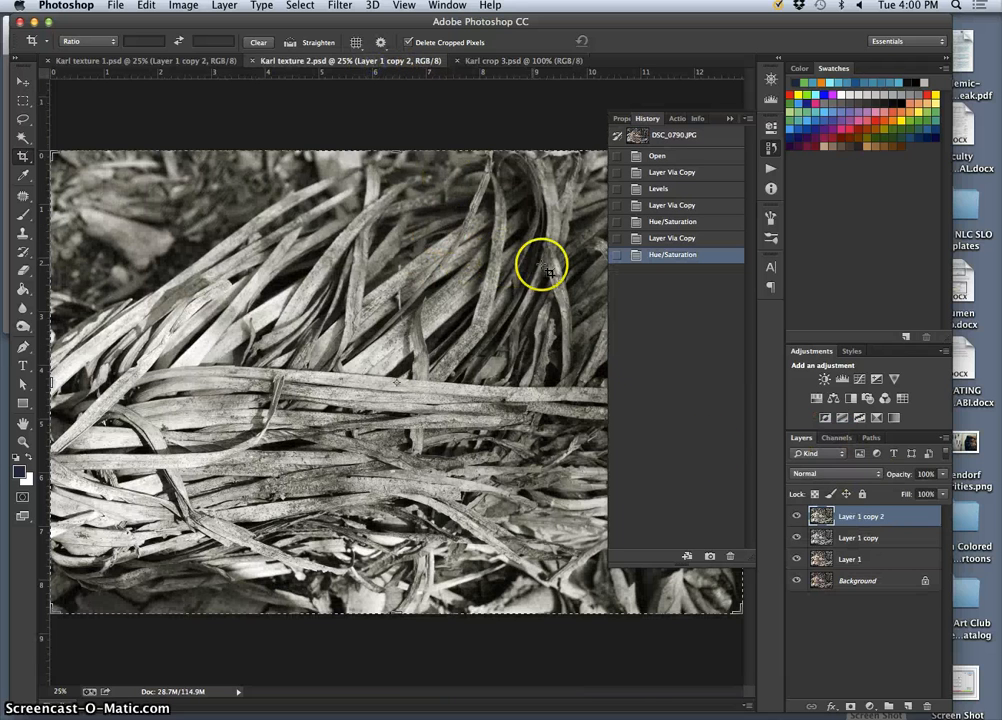
pyautogui.click(729, 118)
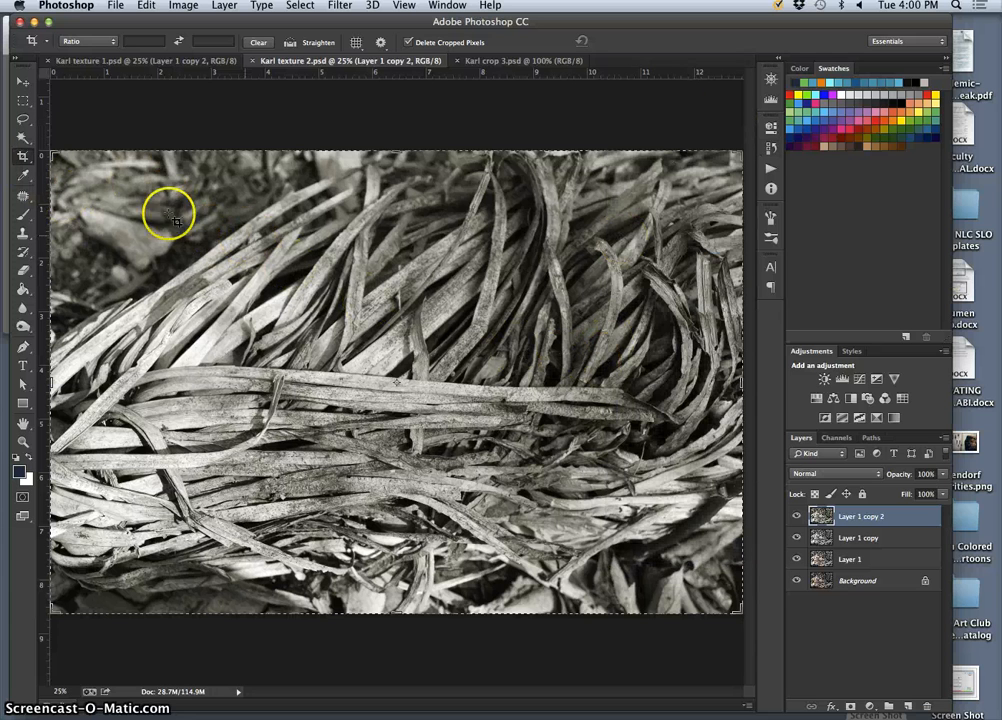
pyautogui.doubleClick(264, 215)
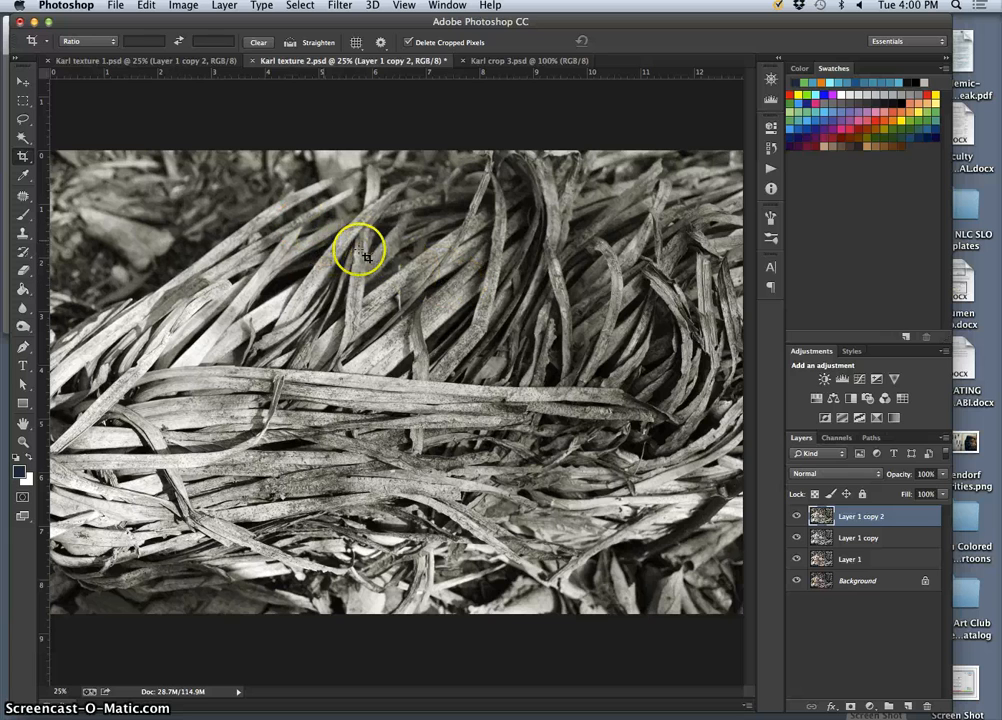
pyautogui.press('super+0')
pyautogui.press('super+equal')
pyautogui.press('super+equal')
pyautogui.press('super+equal')
pyautogui.press('super+equal')
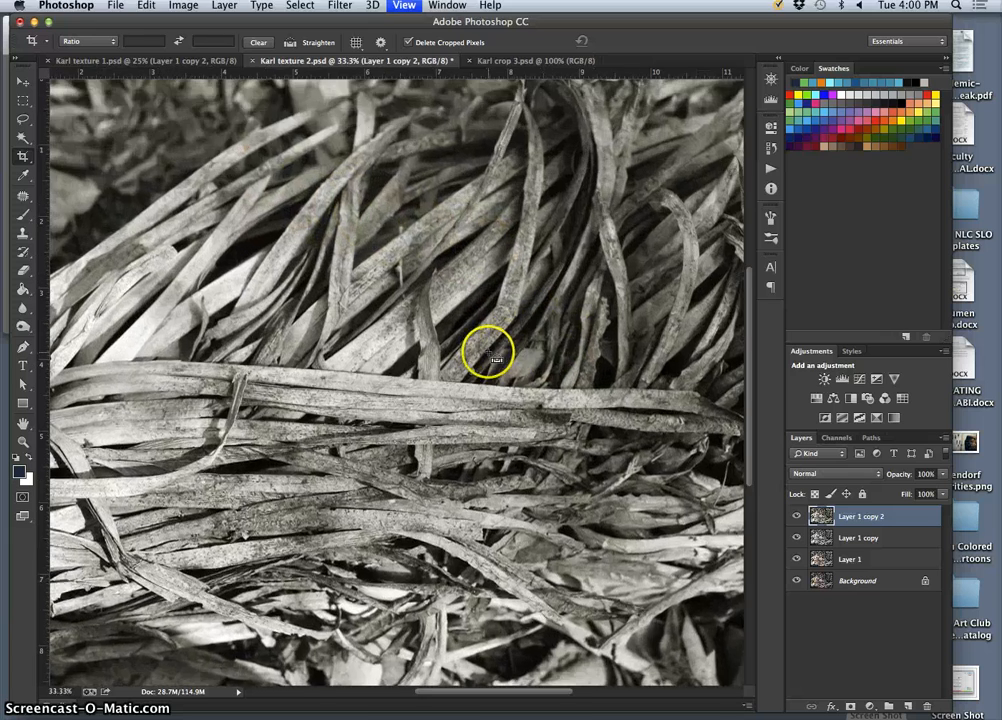
pyautogui.scroll(-5, 474, 341)
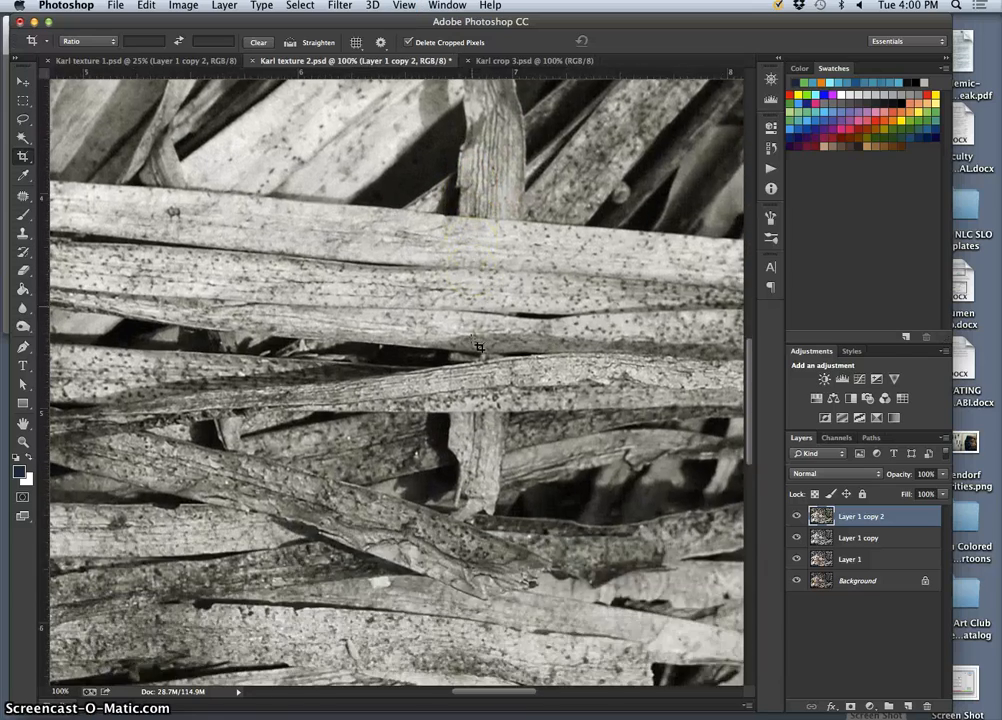
pyautogui.hscroll(-5, 474, 341)
pyautogui.hscroll(12, 479, 347)
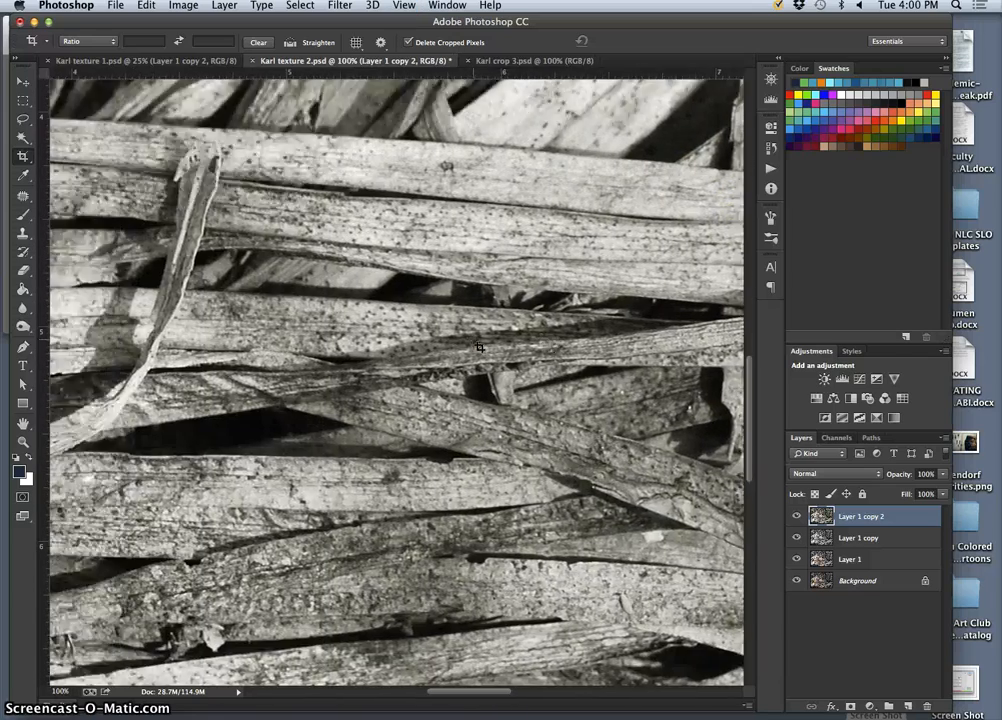
pyautogui.hscroll(10, 479, 347)
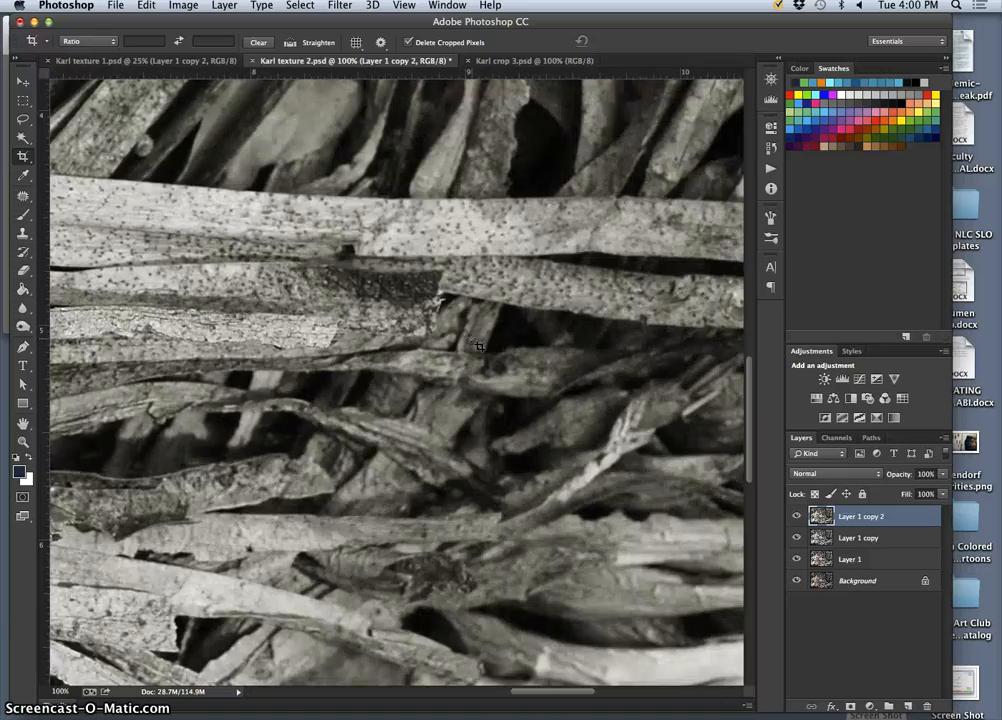
pyautogui.hscroll(-10, 478, 344)
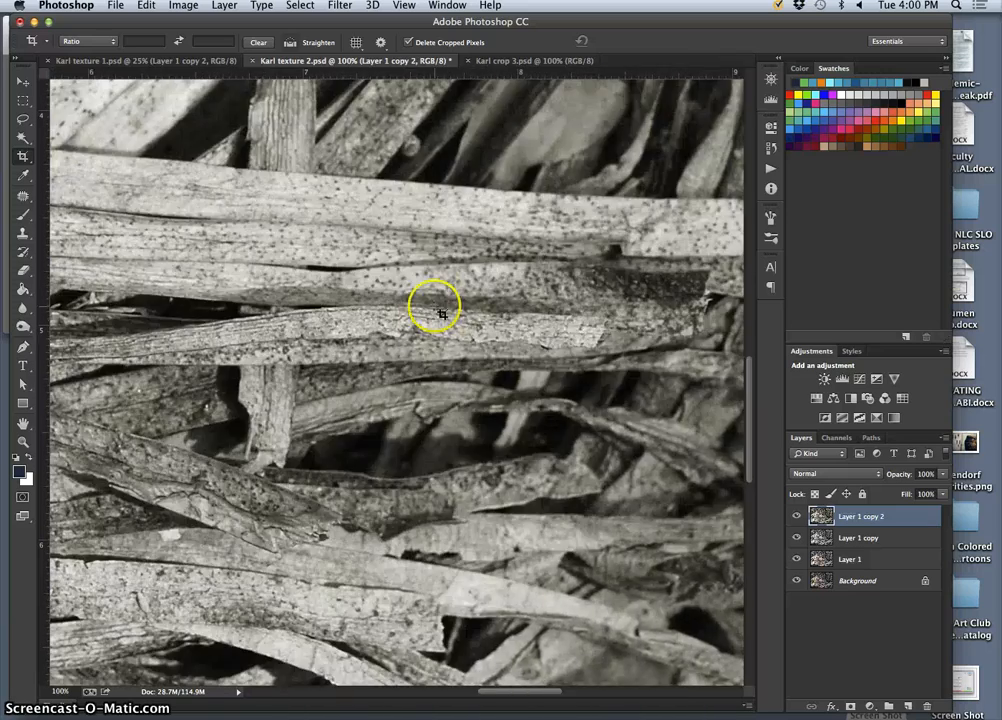
# Draw a square crop area about 6.8 inches wide over the curved strands and shift the photo within it.
pyautogui.press('super+minus')
pyautogui.press('super+minus')
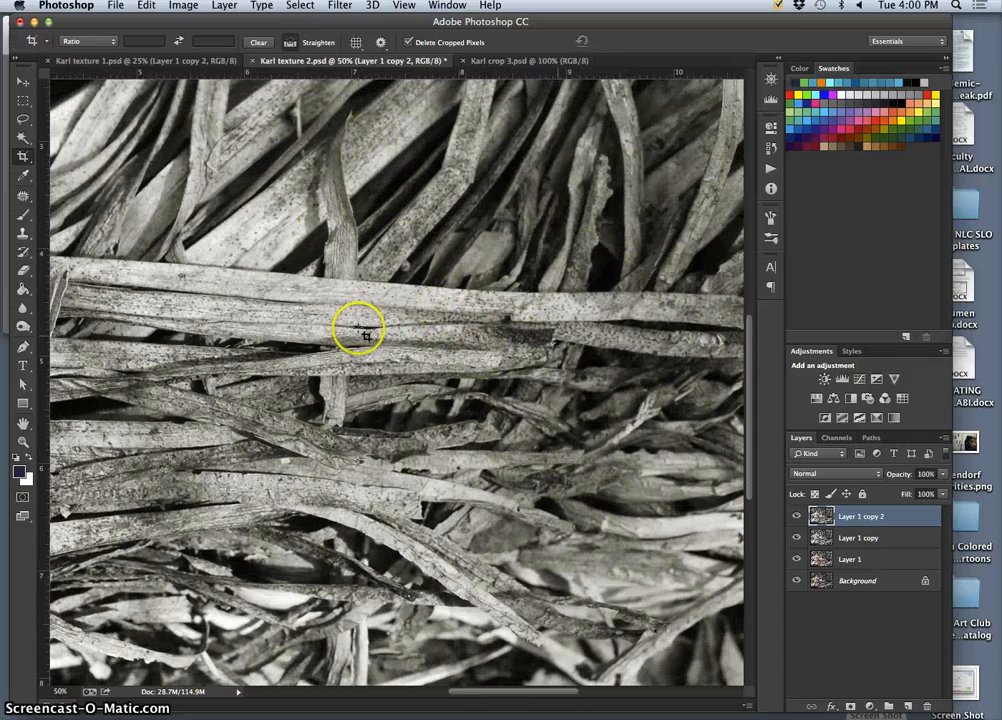
pyautogui.press('super+minus')
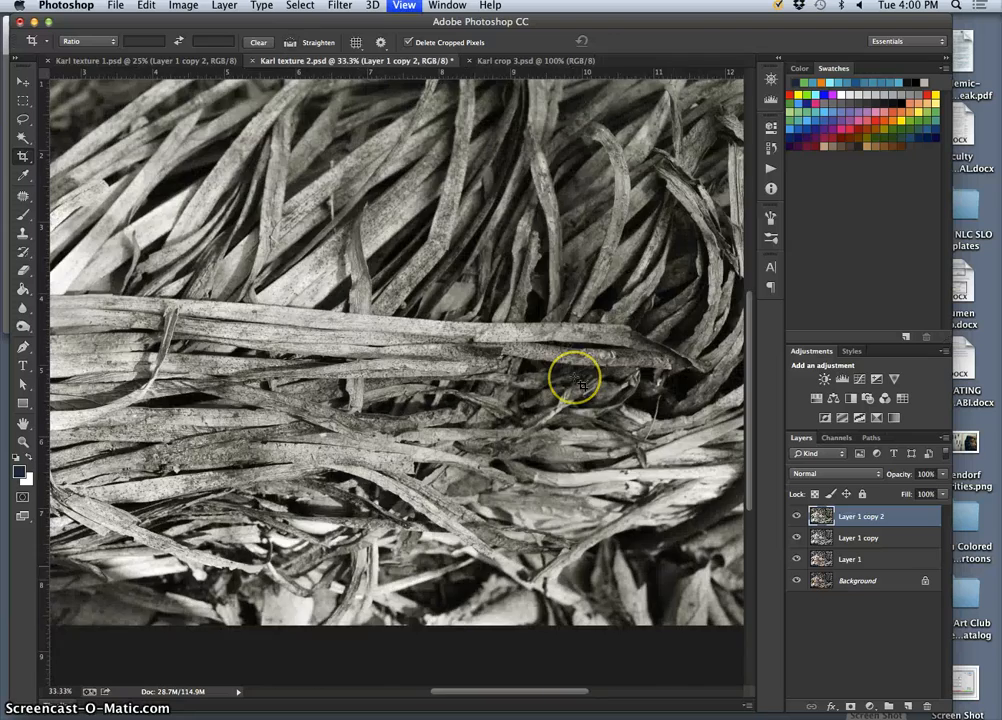
pyautogui.press('super+minus')
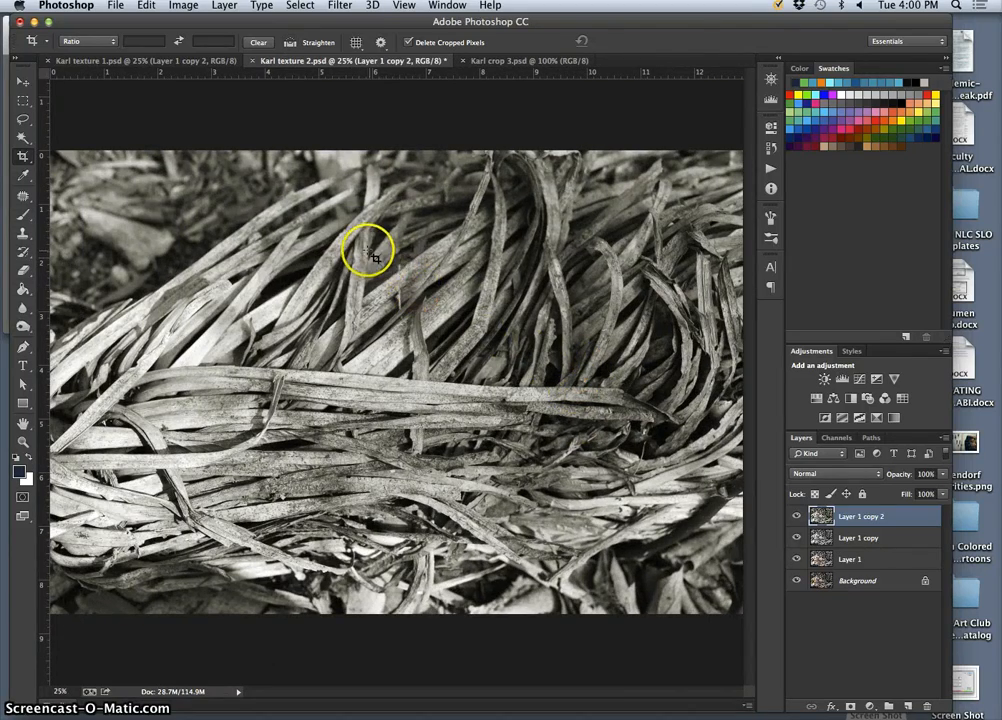
pyautogui.moveTo(370, 250); pyautogui.dragTo(857, 617)
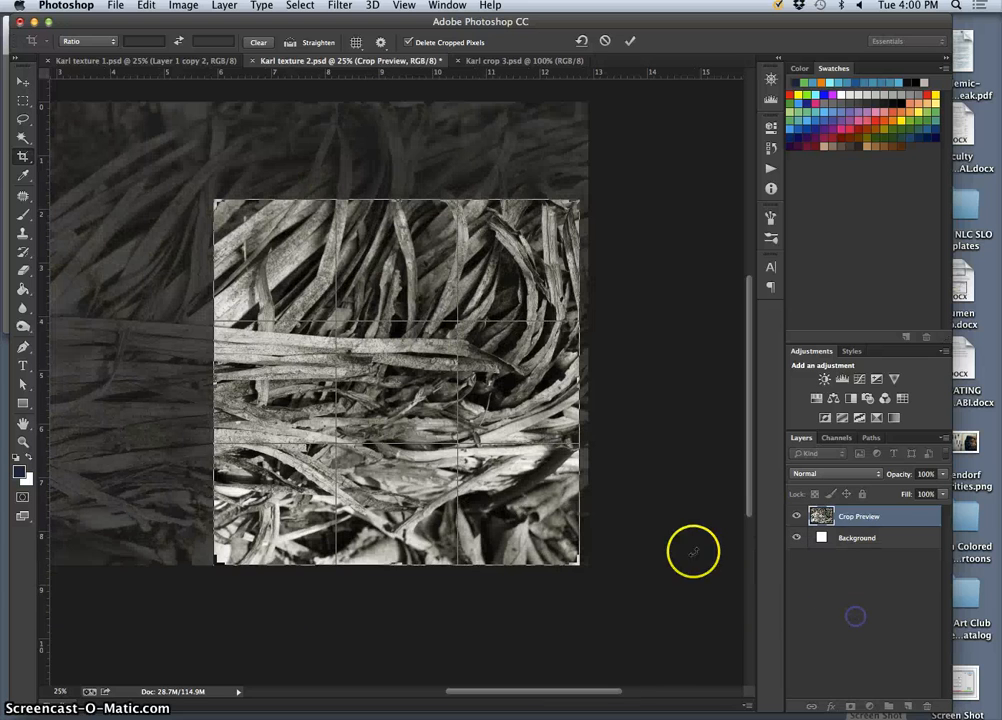
pyautogui.moveTo(514, 470); pyautogui.dragTo(502, 441)
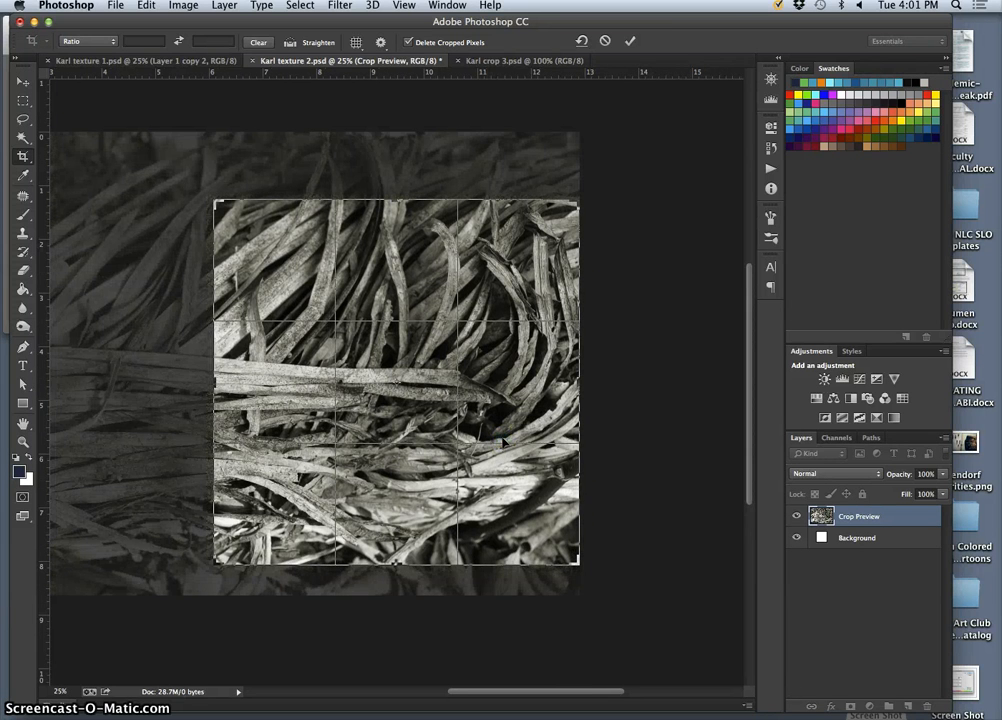
# Rotate the photo counterclockwise within the crop, shrink the square to about 6.1 inches and reposition it to exclude the blank corner.
pyautogui.moveTo(587, 179); pyautogui.dragTo(514, 106)
pyautogui.moveTo(505, 363); pyautogui.dragTo(540, 377)
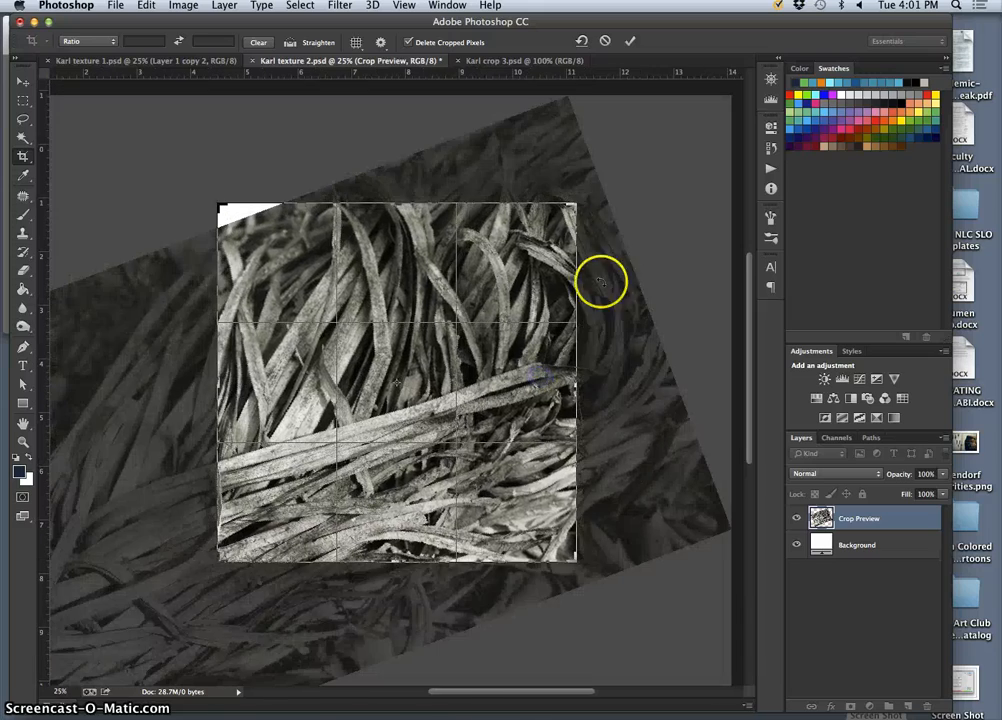
pyautogui.moveTo(613, 201); pyautogui.dragTo(578, 170)
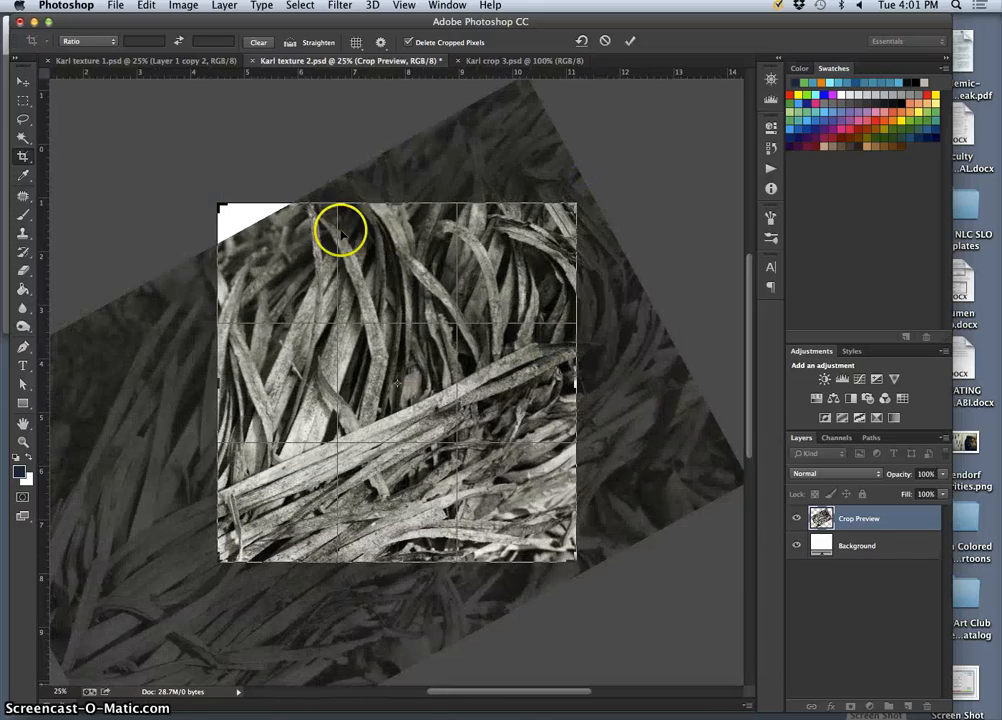
pyautogui.moveTo(218, 205); pyautogui.dragTo(233, 220)
pyautogui.moveTo(560, 227)
pyautogui.mouseDown()
pyautogui.moveTo(568, 206)
pyautogui.moveTo(550, 210)
pyautogui.mouseUp()
pyautogui.moveTo(425, 266); pyautogui.dragTo(403, 283)
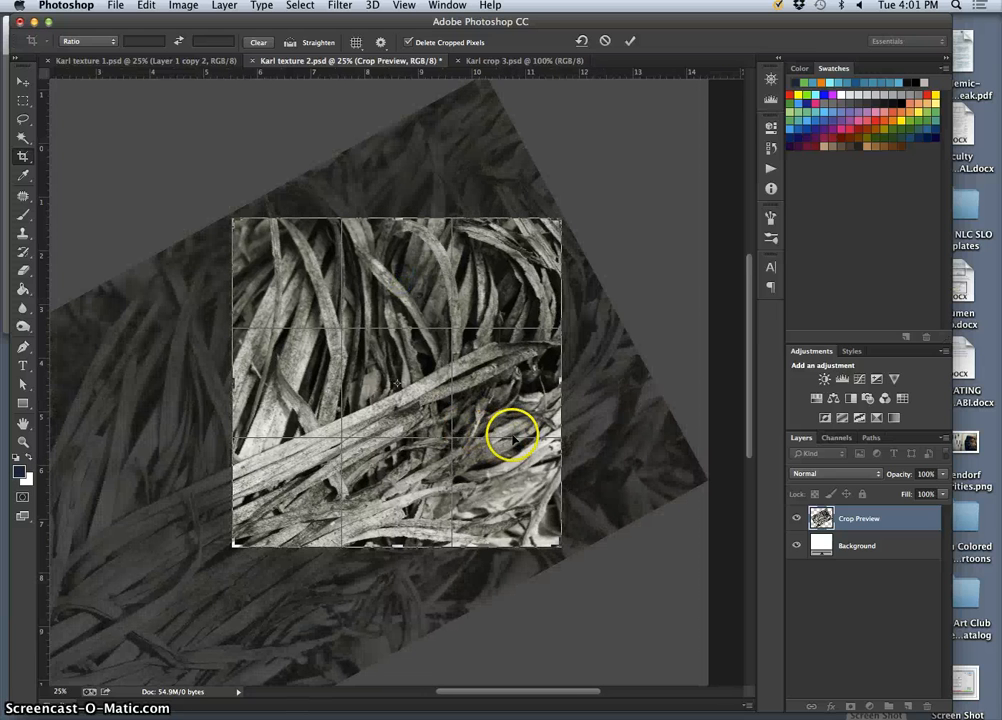
# Reduce the photo's tilt and set the square crop to about 6.3 inches around the curved strands and diagonal leaf bundle.
pyautogui.scroll(-2, 354, 492)
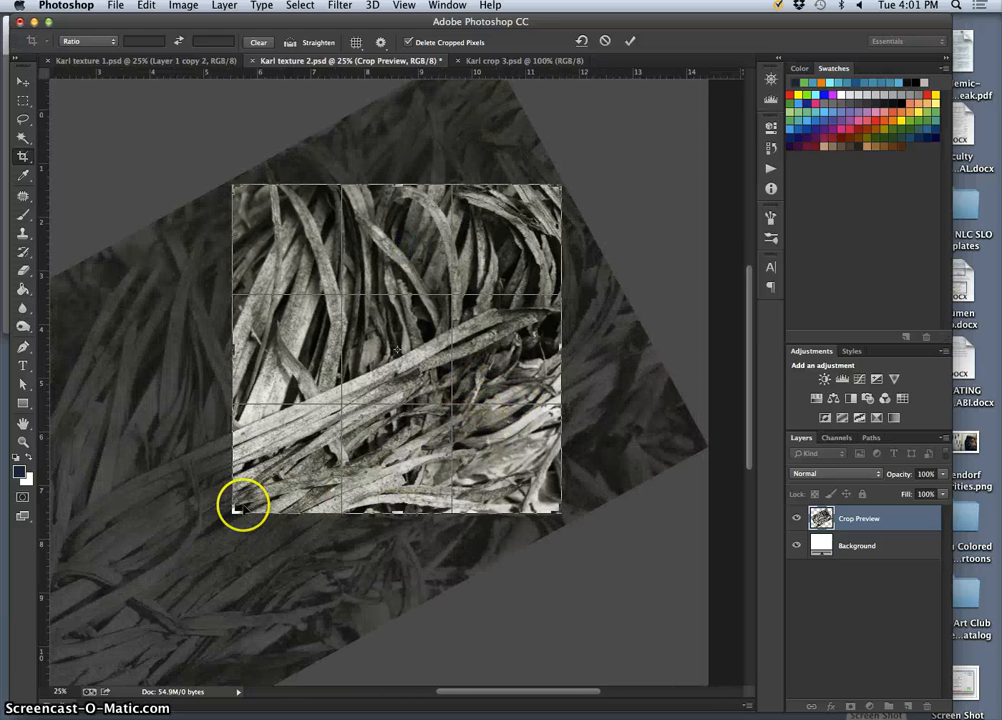
pyautogui.moveTo(232, 511)
pyautogui.mouseDown()
pyautogui.moveTo(219, 524)
pyautogui.moveTo(228, 521)
pyautogui.mouseUp()
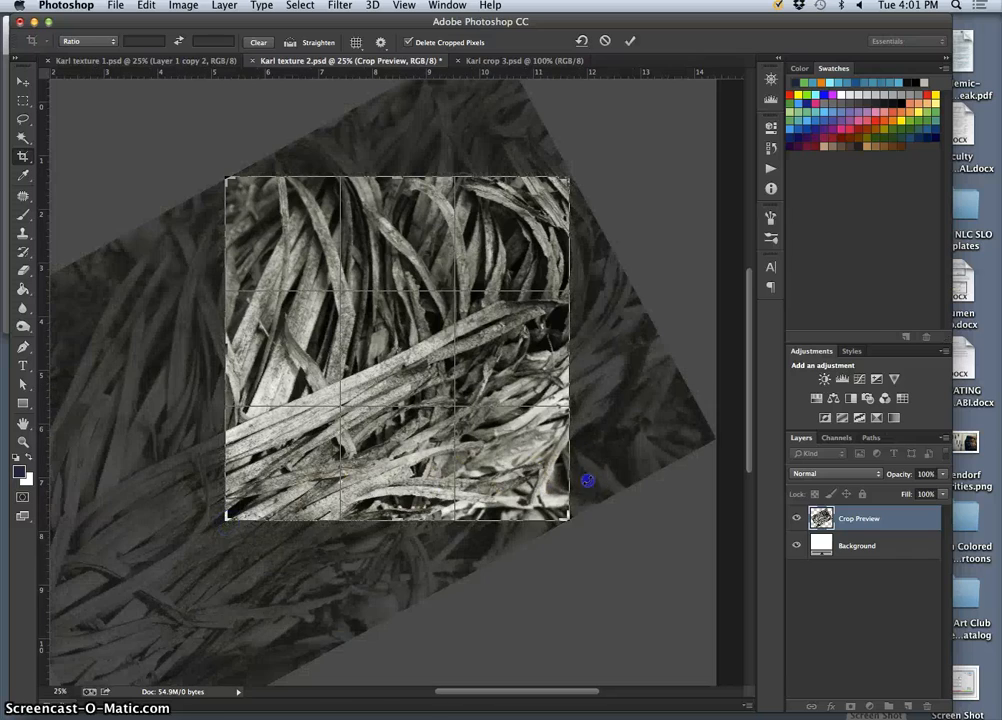
pyautogui.moveTo(587, 481); pyautogui.dragTo(574, 527)
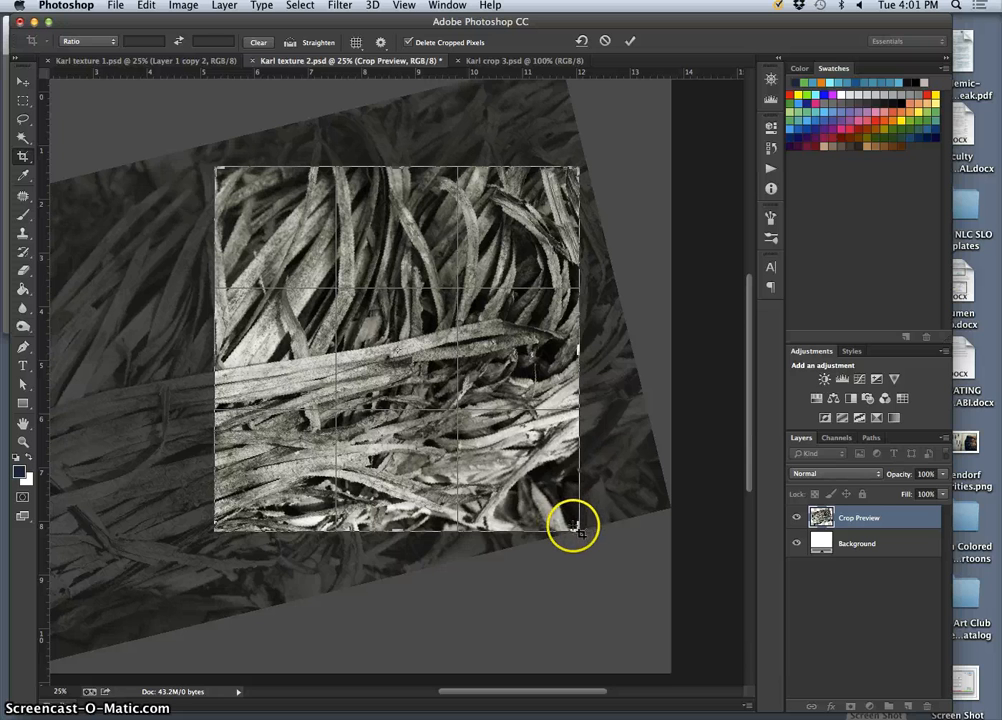
pyautogui.moveTo(575, 527); pyautogui.dragTo(549, 499)
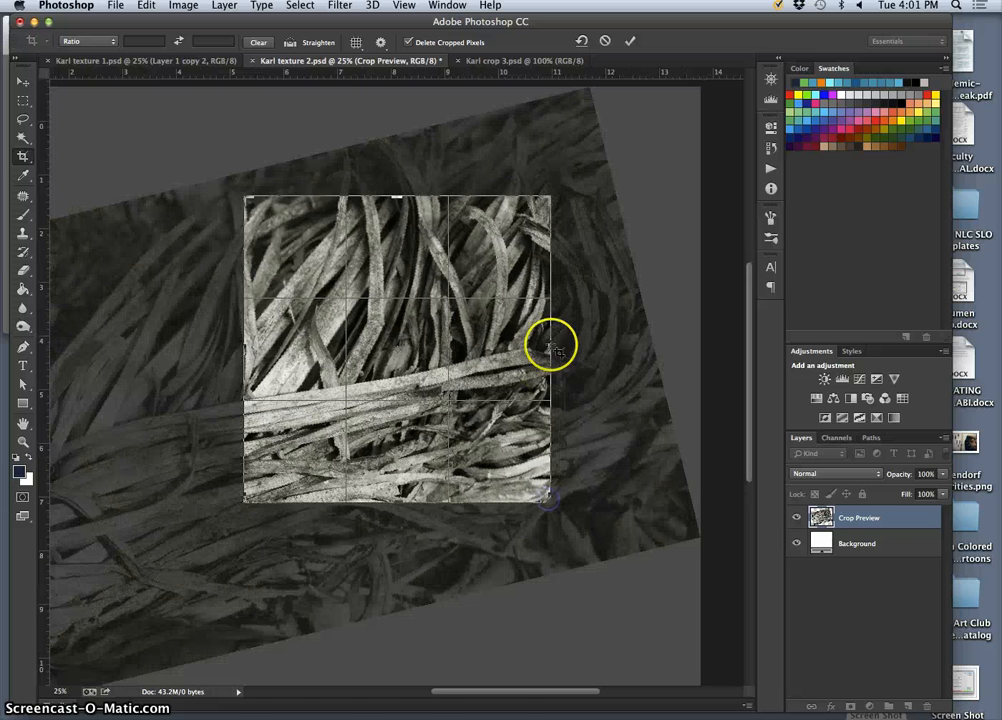
pyautogui.moveTo(545, 198); pyautogui.dragTo(561, 184)
pyautogui.moveTo(481, 250); pyautogui.dragTo(466, 238)
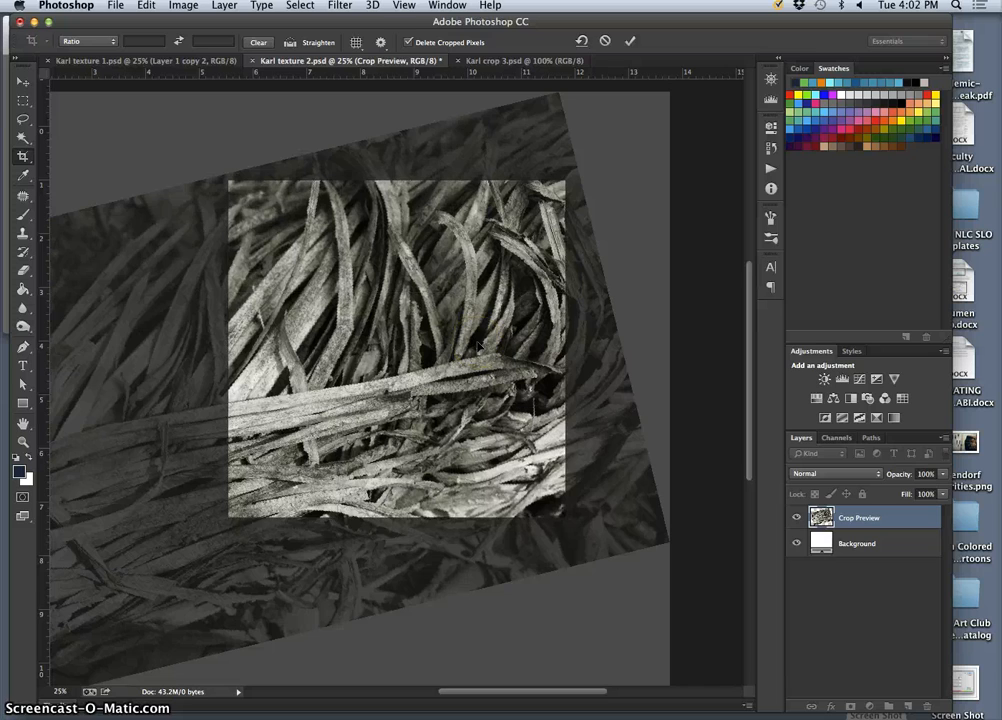
# Apply the square crop to the leaf photo and magnify the result to inspect the strand detail.
pyautogui.press('Return')
pyautogui.press('super+plus')
pyautogui.press('super+plus')
pyautogui.press('super+plus')
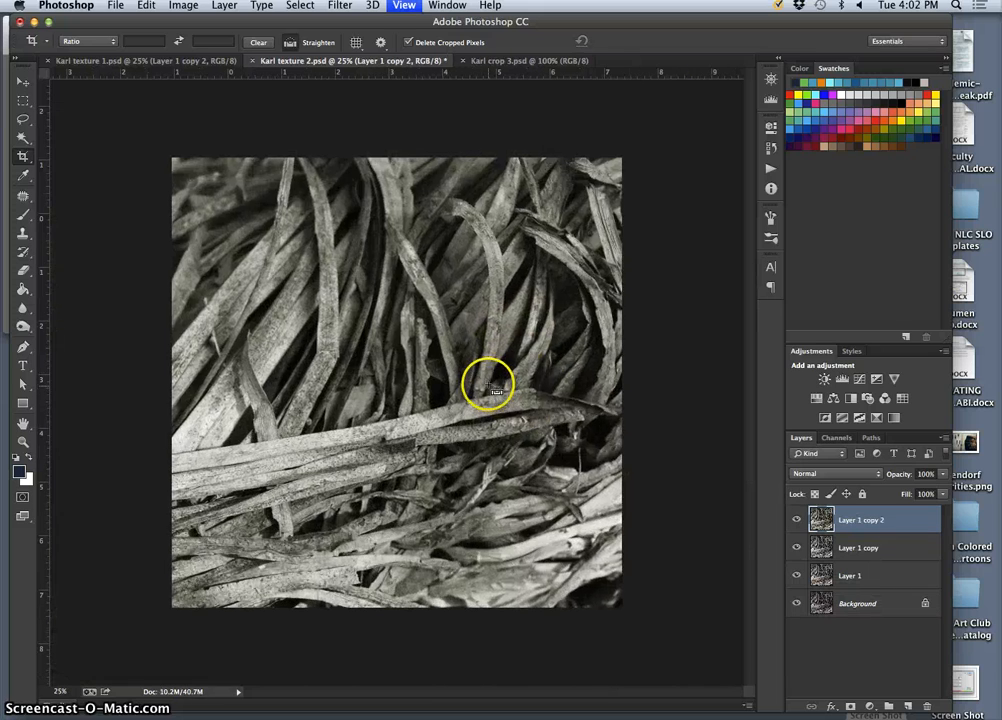
pyautogui.press('super+plus')
pyautogui.press('super+plus')
pyautogui.press('super+minus')
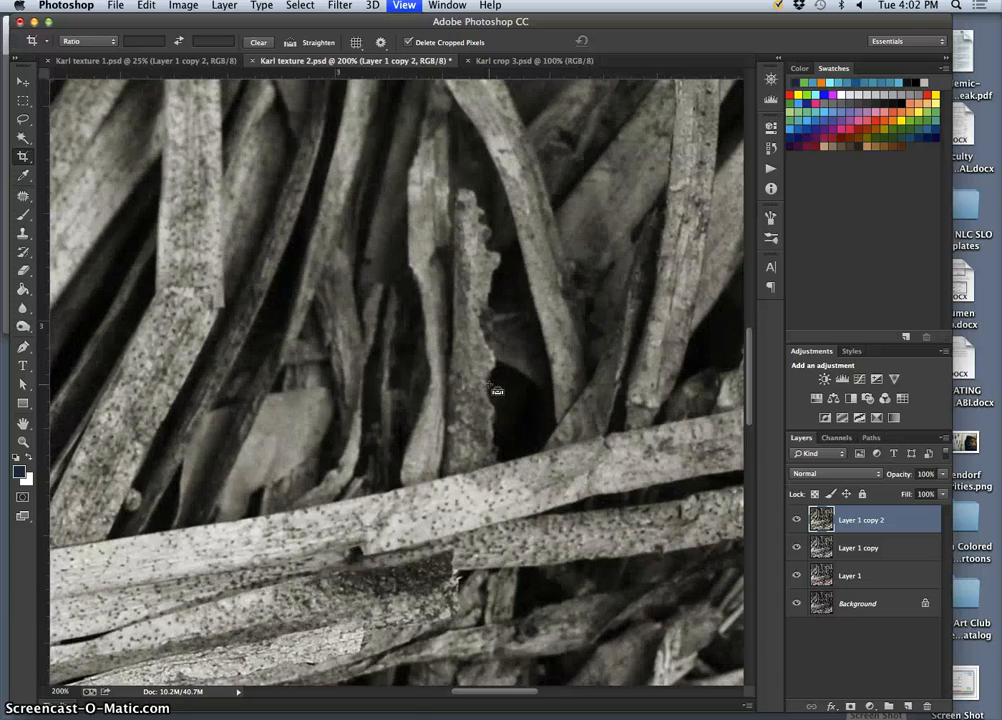
# Examine the strand detail across the lower part of the cropped leaf photo, down to its lower edge, and view the whole square.
pyautogui.scroll(-10, 340, 530)
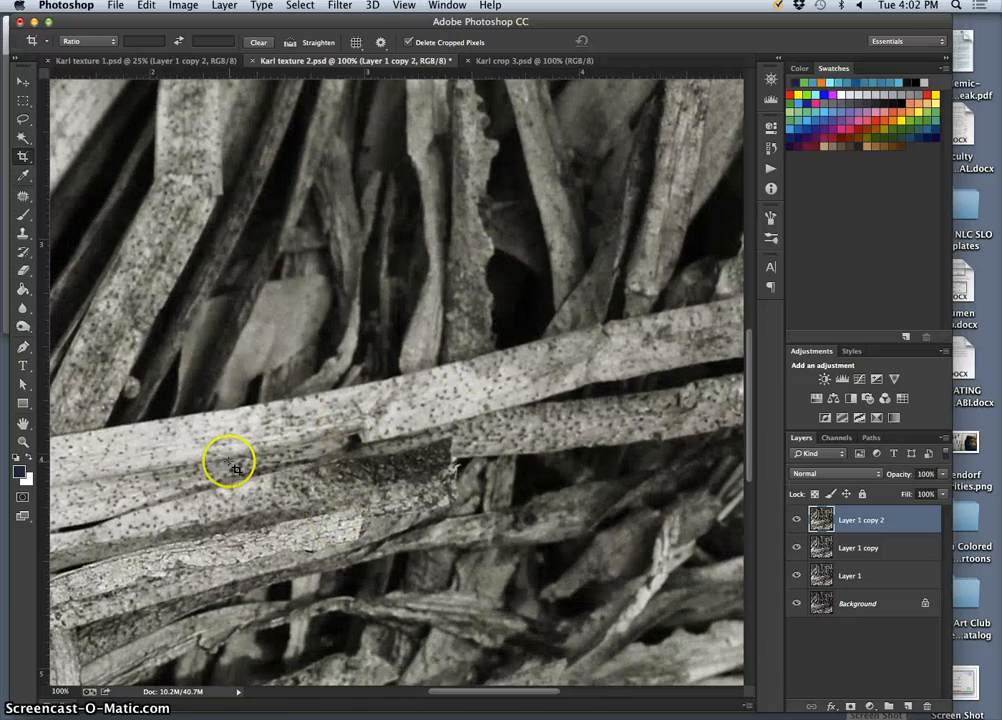
pyautogui.hscroll(-8, 252, 497)
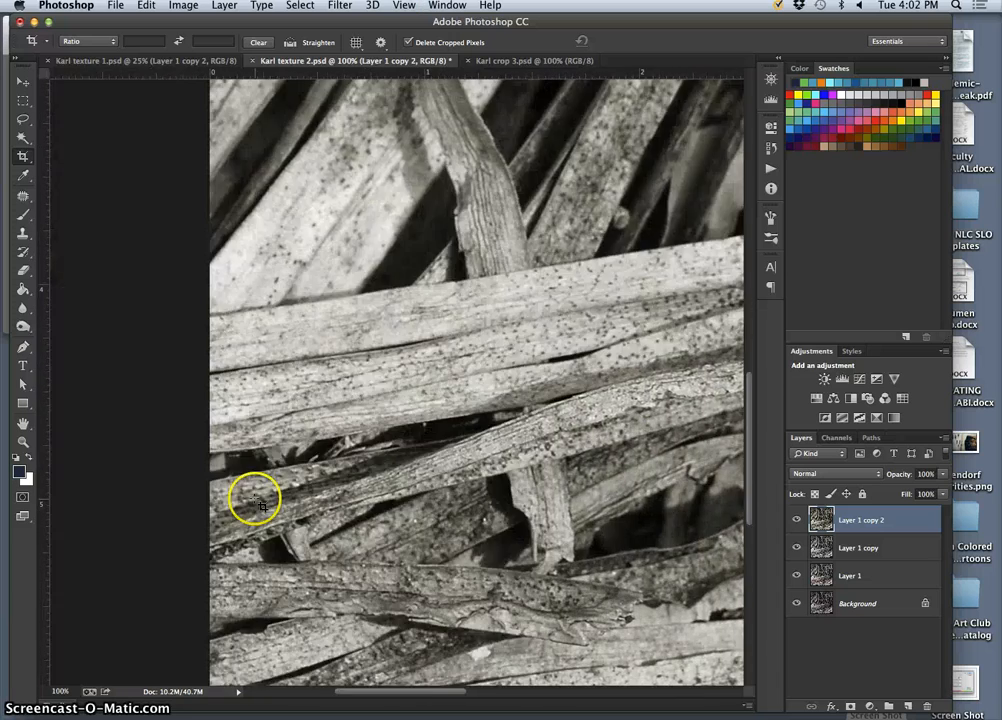
pyautogui.scroll(-8, 320, 465)
pyautogui.scroll(7, 400, 284)
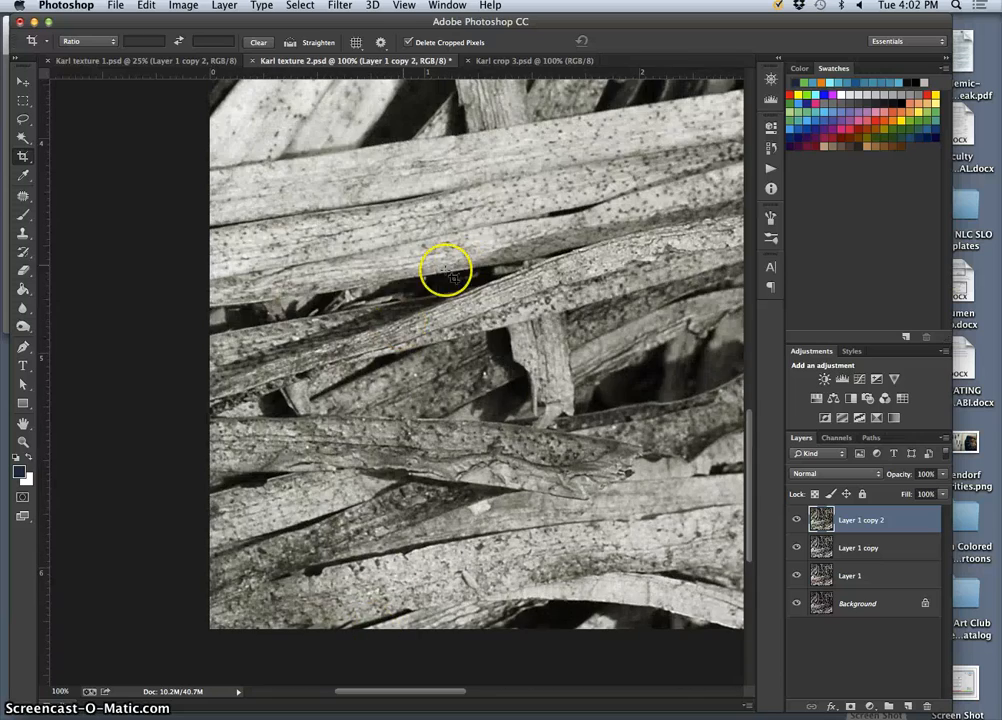
pyautogui.press('super+minus')
pyautogui.press('super+minus')
pyautogui.press('super+minus')
pyautogui.press('super+minus')
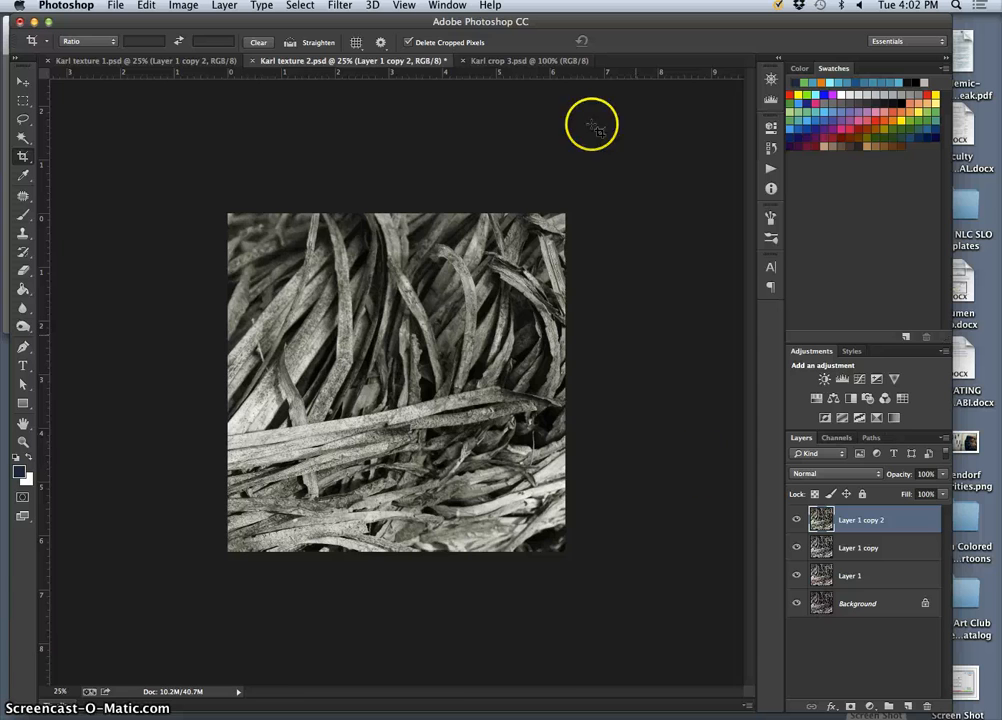
# View the finished Karl crop 3.psd at 50% to compare its tones with Karl texture 2.psd, and return to the leaf photo.
pyautogui.click(528, 62)
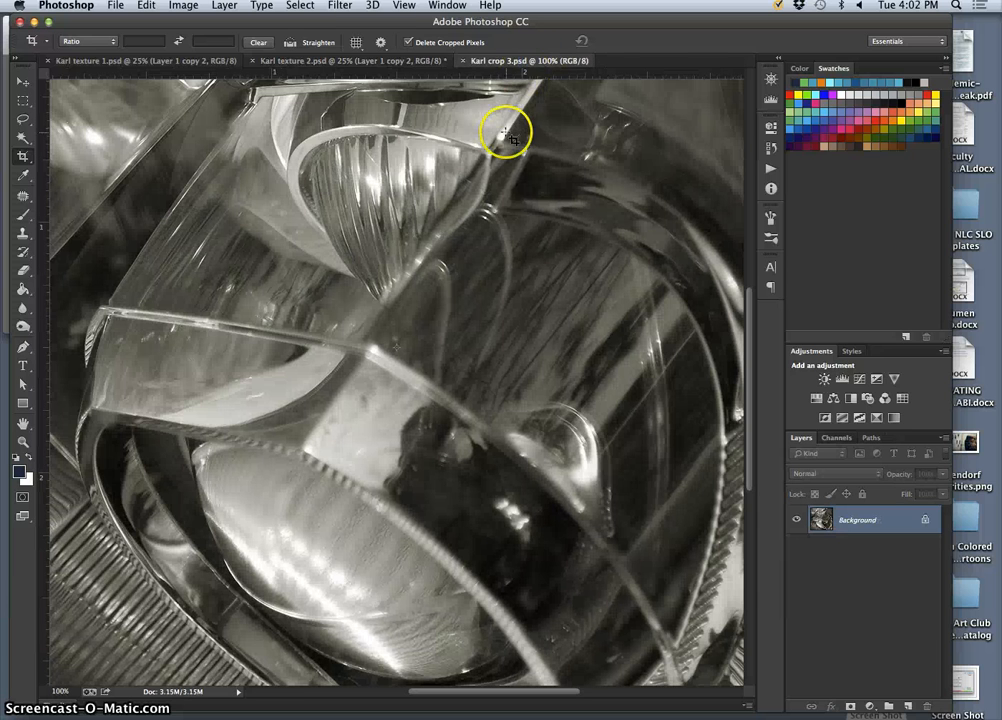
pyautogui.press('super+minus')
pyautogui.press('super+minus')
pyautogui.click(403, 61)
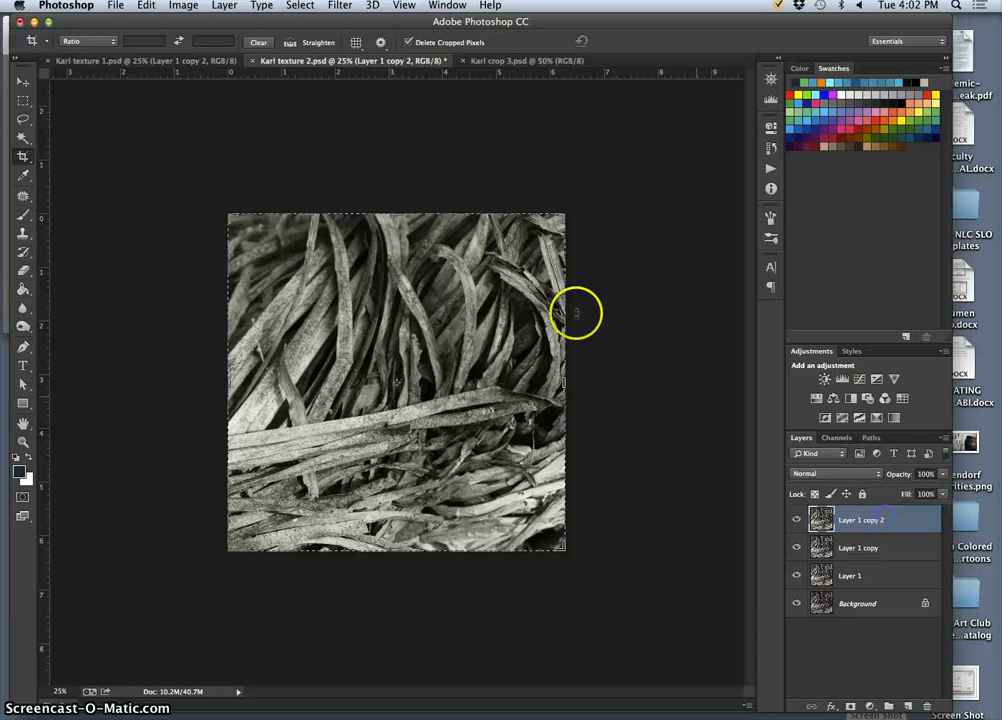
# Duplicate the top layer and apply Levels to the copy with the midtone input at 0.94 and the white input at 245.
pyautogui.press('super+j')
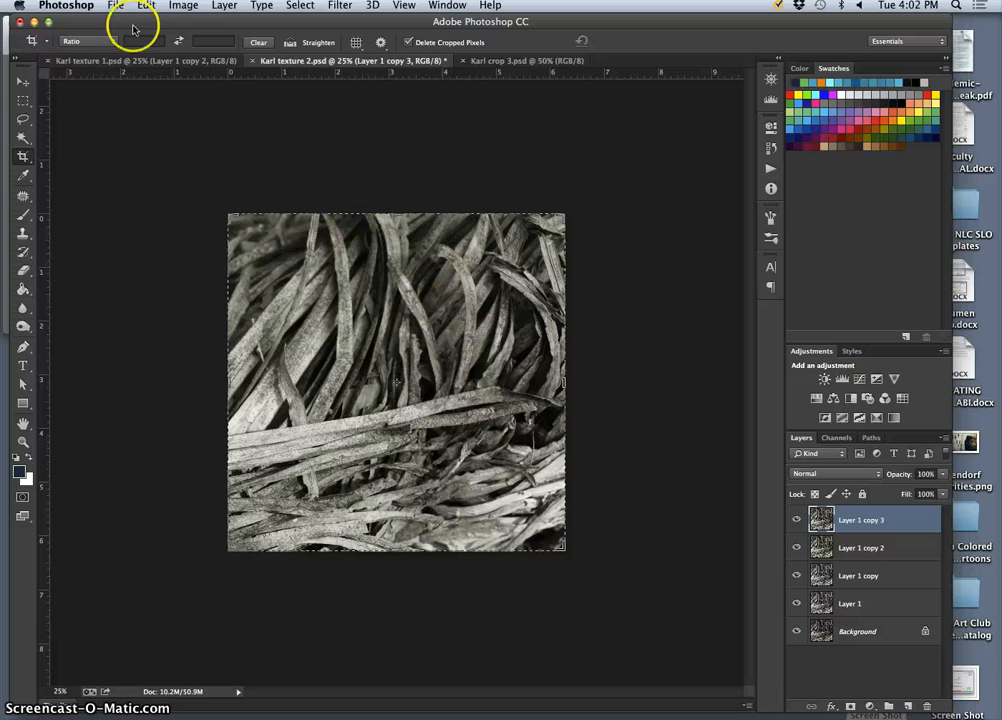
pyautogui.click(181, 5)
pyautogui.moveTo(215, 41)
pyautogui.click(351, 60)
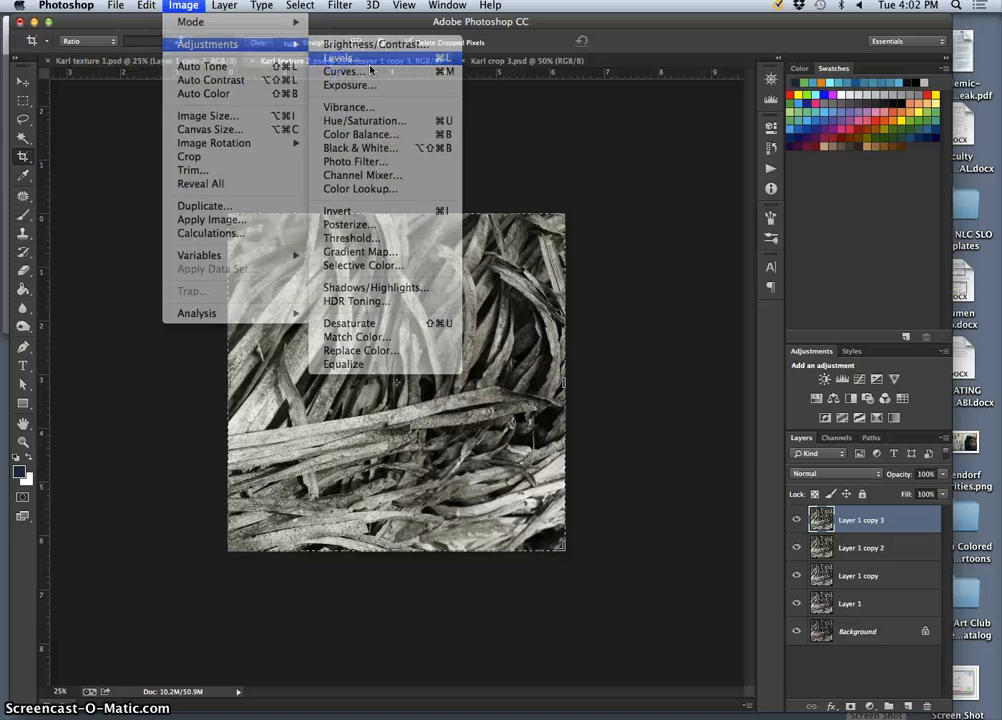
pyautogui.moveTo(829, 332); pyautogui.dragTo(822, 335)
pyautogui.moveTo(735, 332); pyautogui.dragTo(746, 332)
pyautogui.moveTo(648, 332); pyautogui.dragTo(646, 333)
pyautogui.moveTo(746, 333)
pyautogui.mouseDown()
pyautogui.moveTo(729, 333)
pyautogui.moveTo(738, 333)
pyautogui.mouseUp()
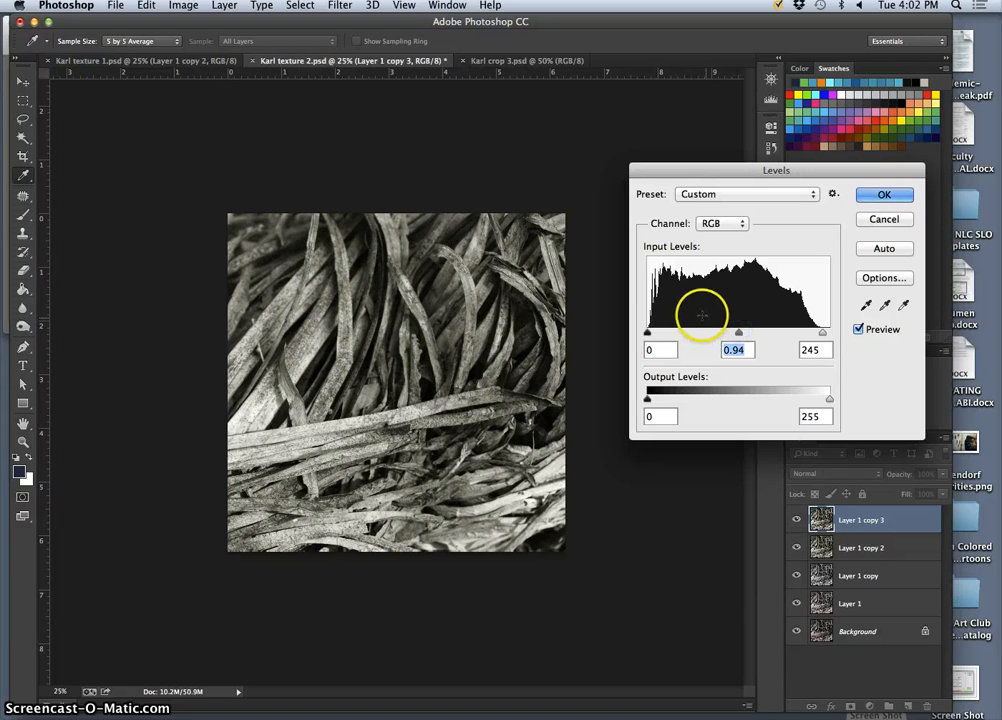
pyautogui.click(881, 194)
pyautogui.press('c')
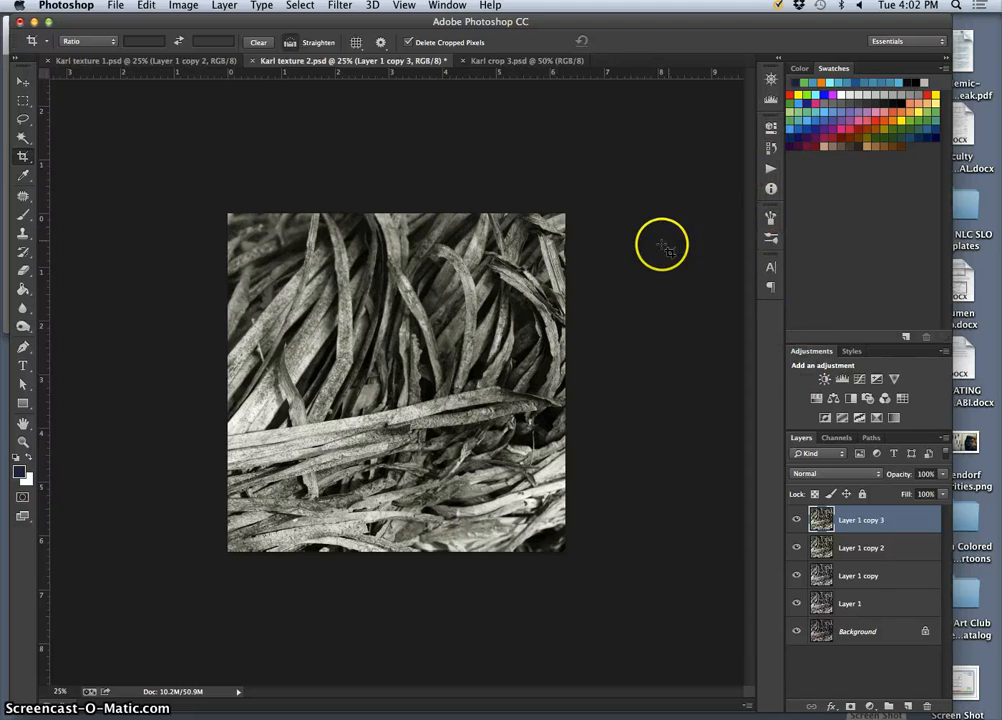
# Compare the leaf photo before and after the Levels adjustment by switching between the two history states, ending on the adjusted one.
pyautogui.press('super+z')
pyautogui.press('super+z')
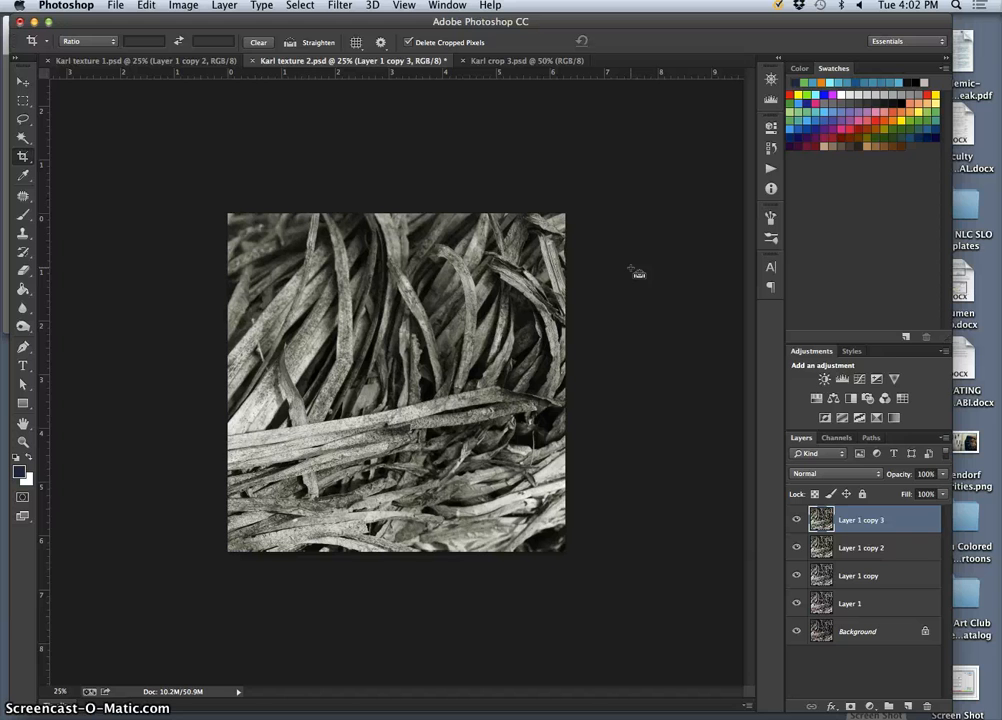
pyautogui.click(770, 148)
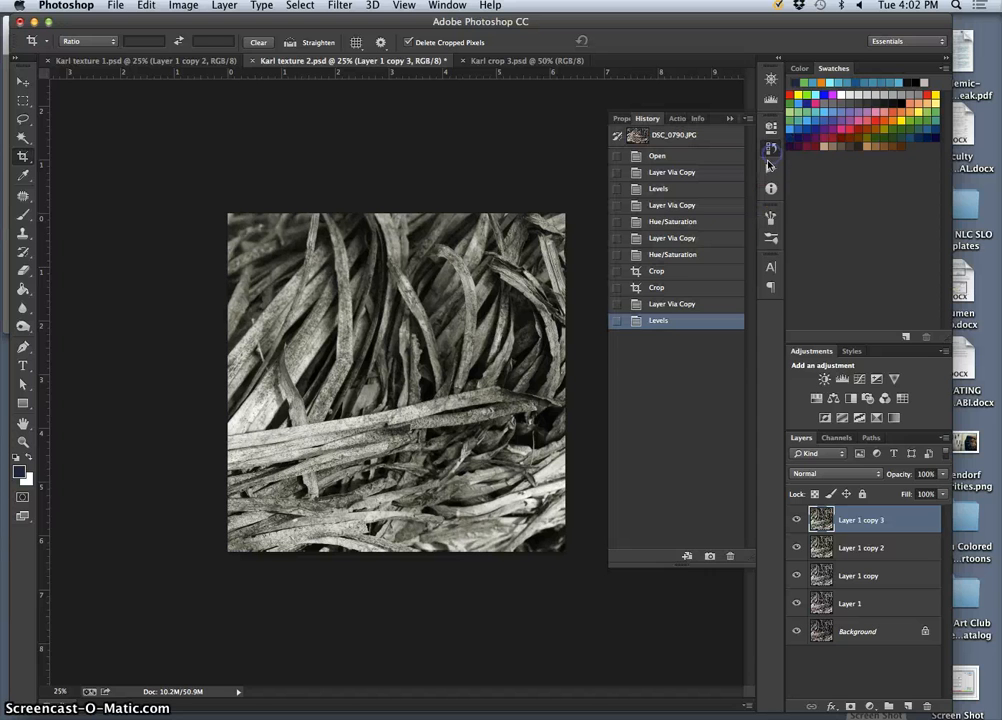
pyautogui.click(617, 305)
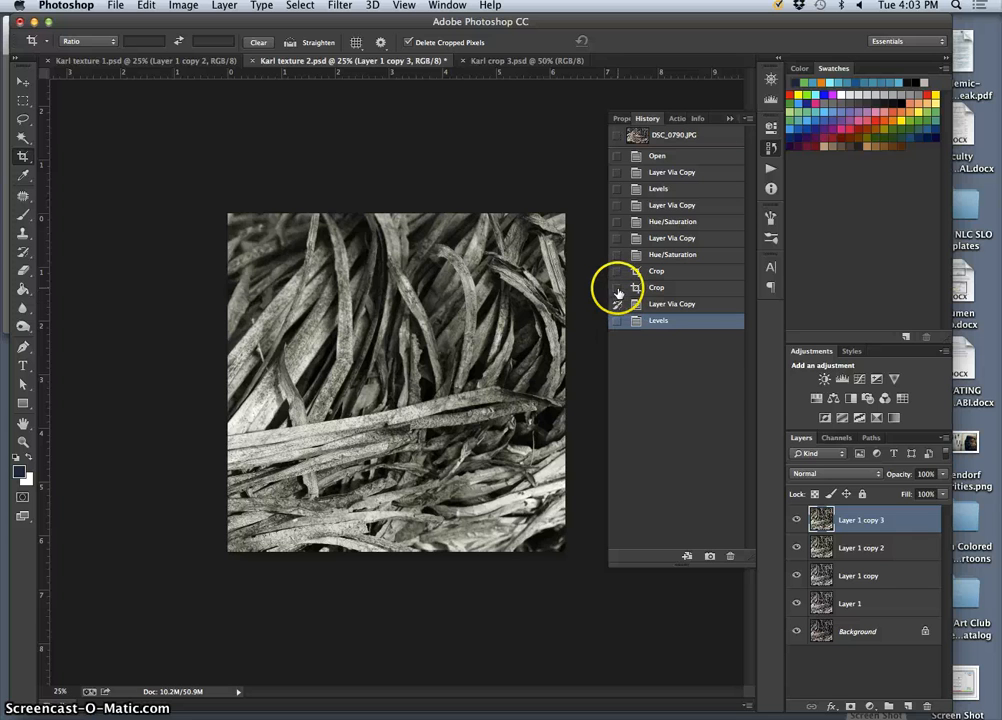
pyautogui.click(651, 306)
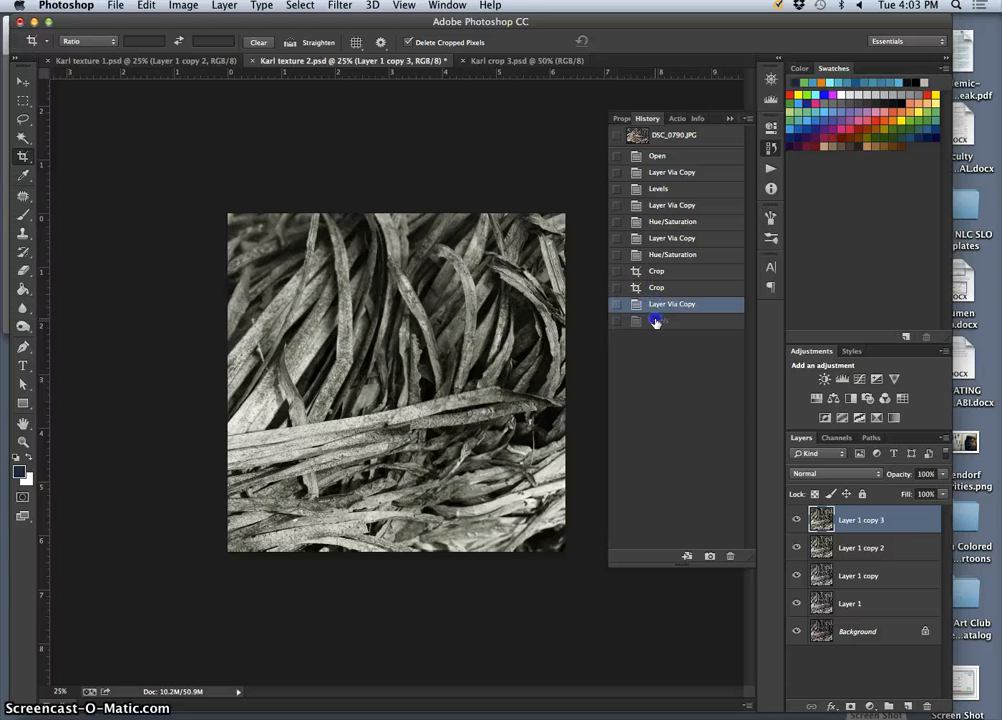
pyautogui.click(656, 321)
pyautogui.click(656, 310)
pyautogui.click(657, 321)
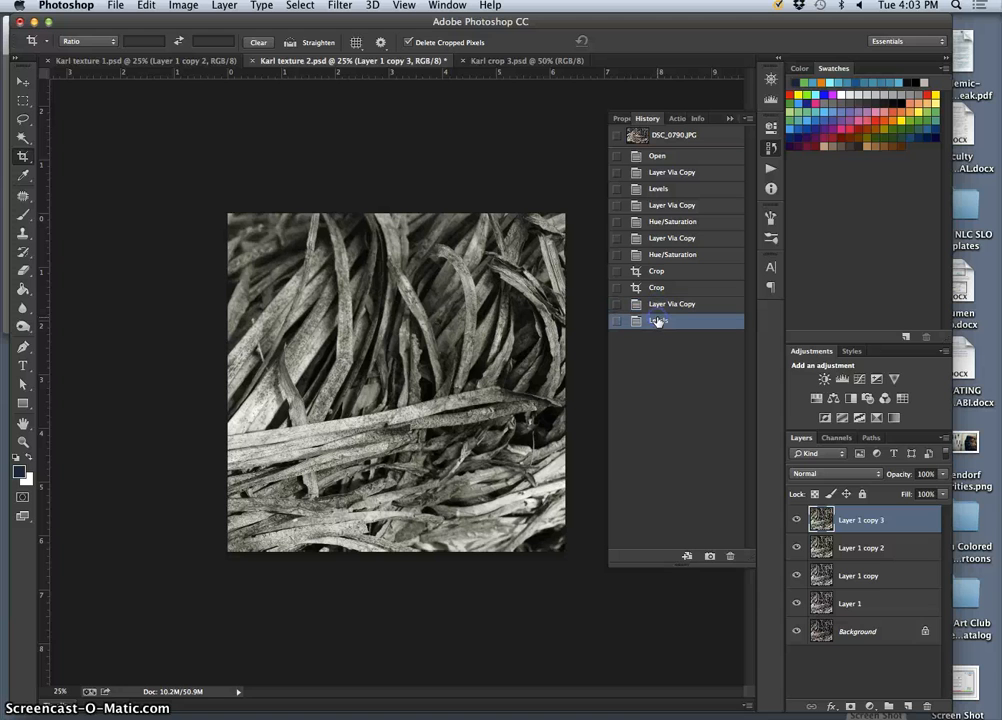
# Commit the crop at the leaf photo's existing square bounds and flatten the image into a single background layer.
pyautogui.click(597, 463)
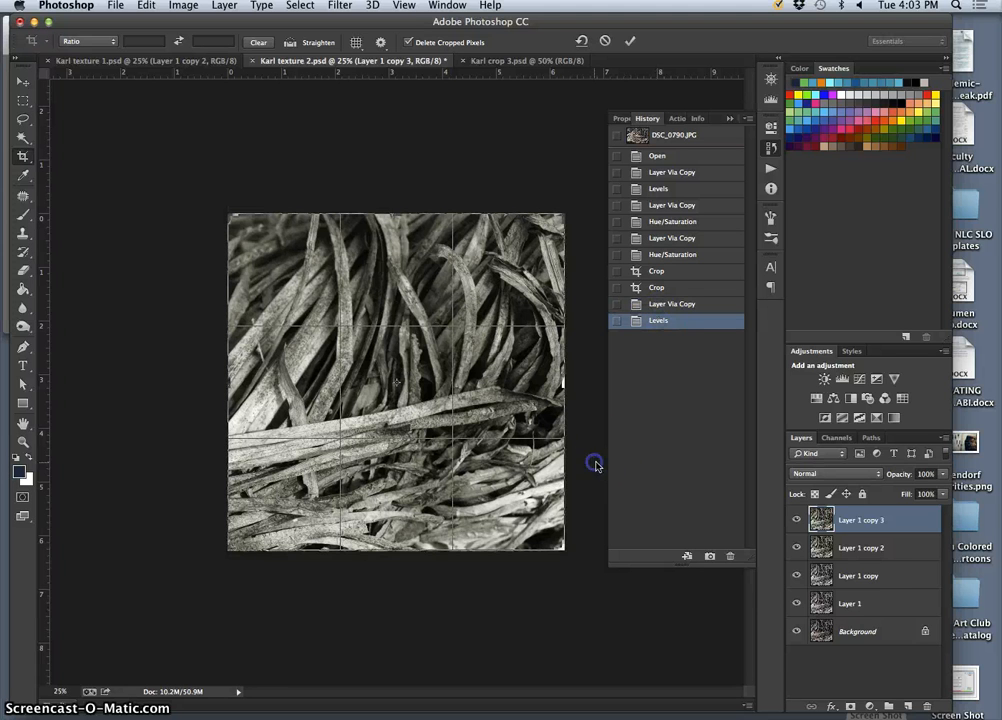
pyautogui.press('Return')
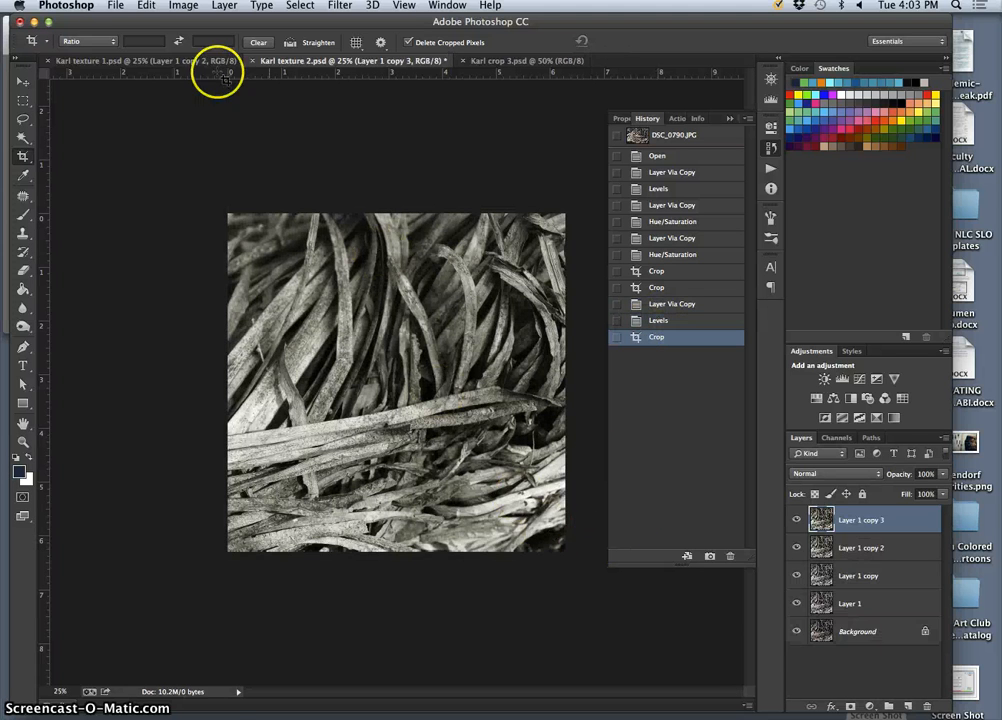
pyautogui.click(224, 5)
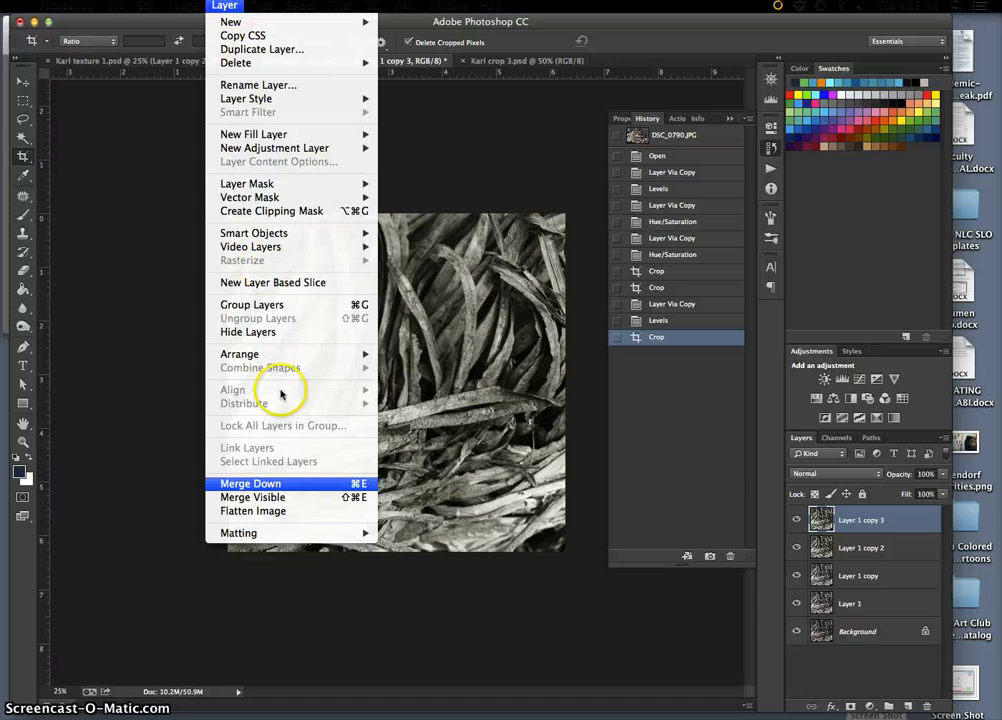
pyautogui.click(286, 511)
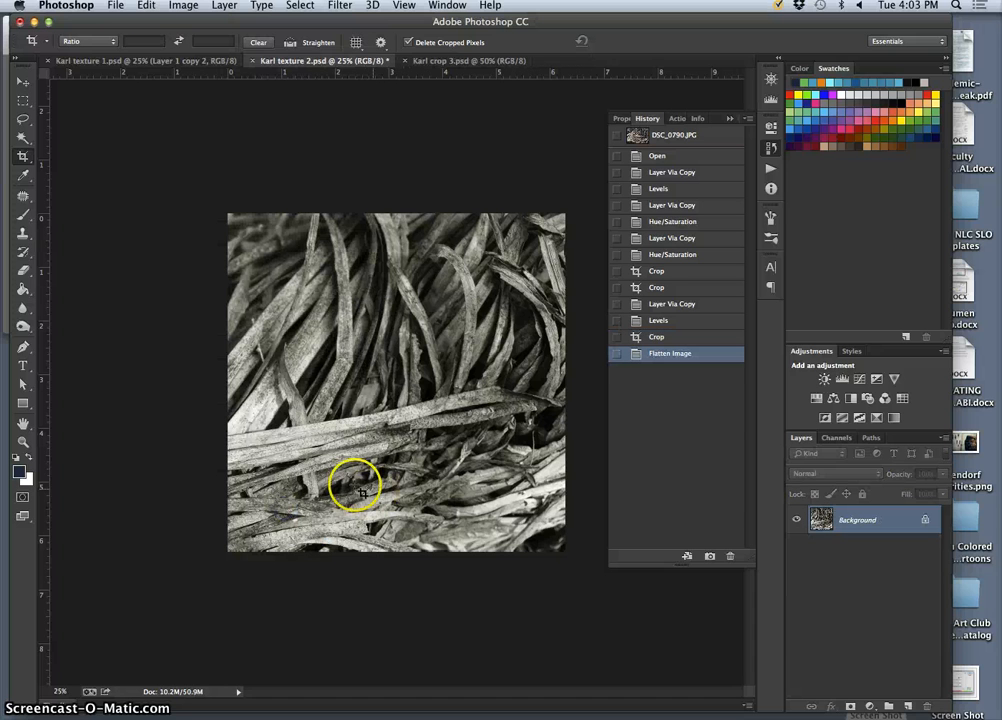